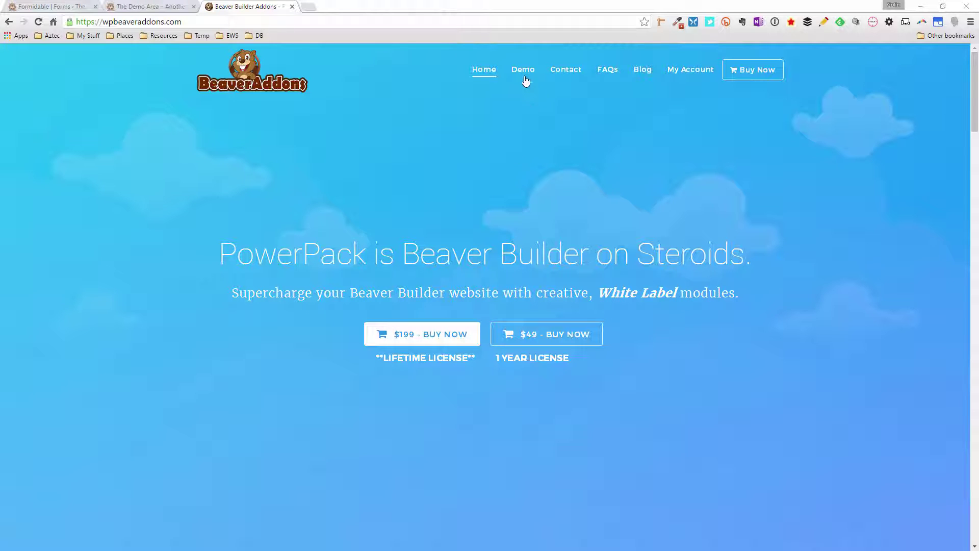
Open the PowerPack Demo page and scroll down through its module cards.
{"action": "left_click", "coordinate": [523, 71]}
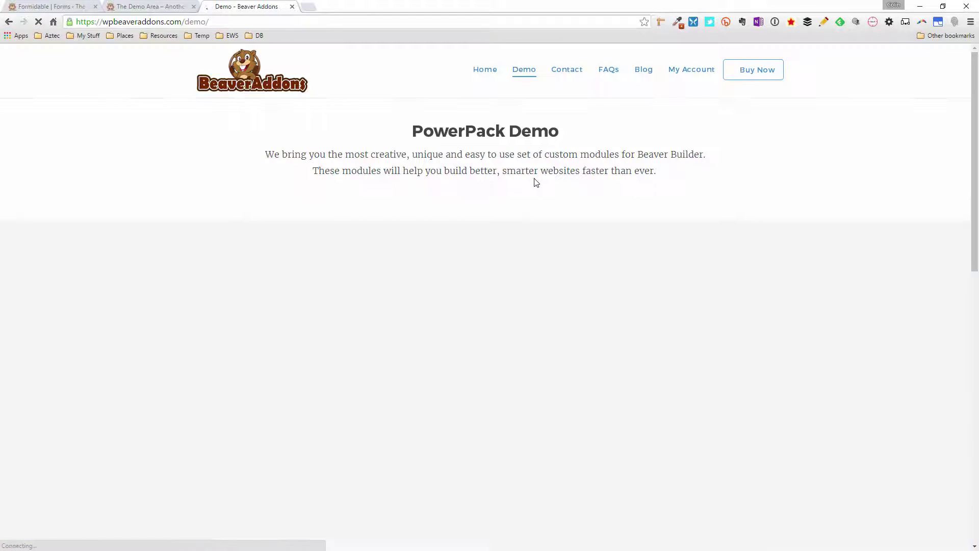
{"action": "scroll", "coordinate": [153, 266], "scroll_direction": "down", "scroll_amount": 1}
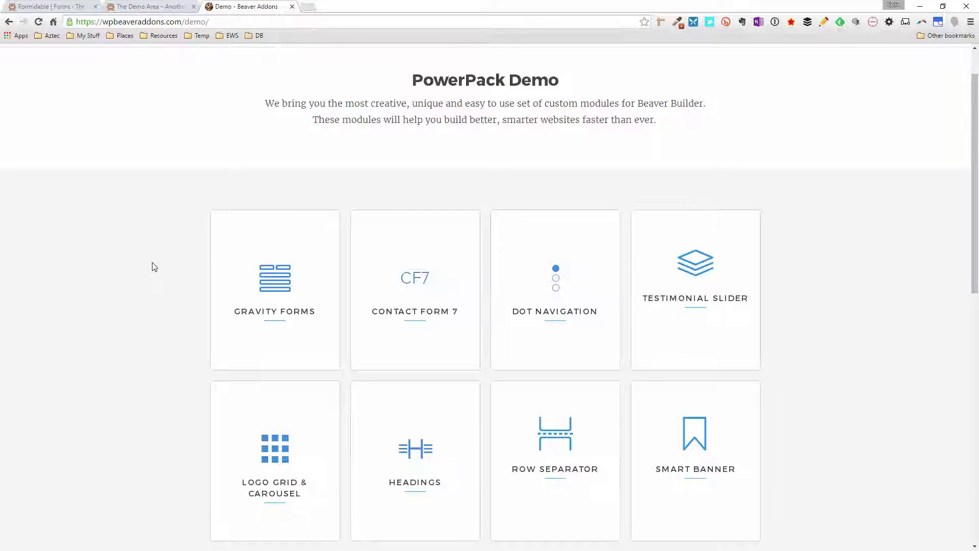
{"action": "scroll", "coordinate": [154, 266], "scroll_direction": "down", "scroll_amount": 1}
{"action": "scroll", "coordinate": [154, 267], "scroll_direction": "down", "scroll_amount": 1}
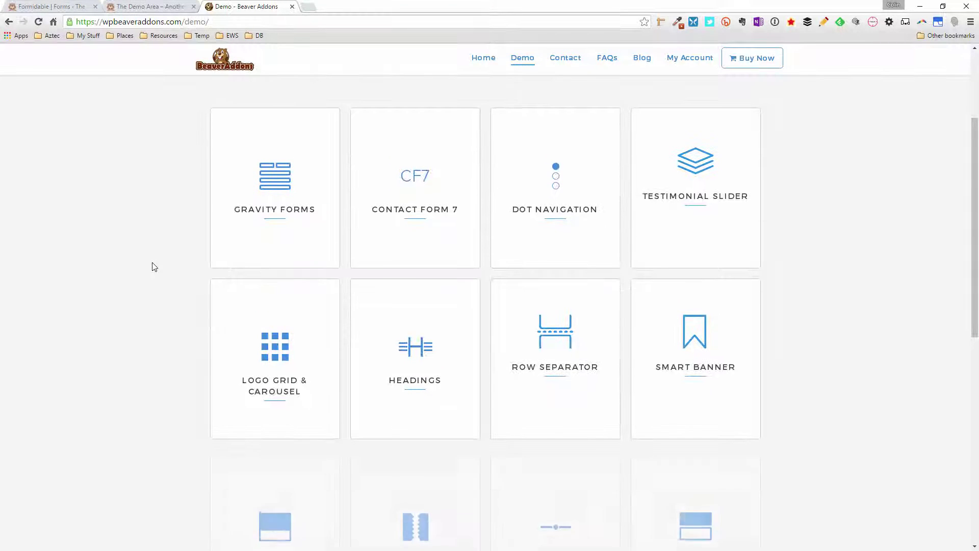
{"action": "scroll", "coordinate": [154, 266], "scroll_direction": "down", "scroll_amount": 1}
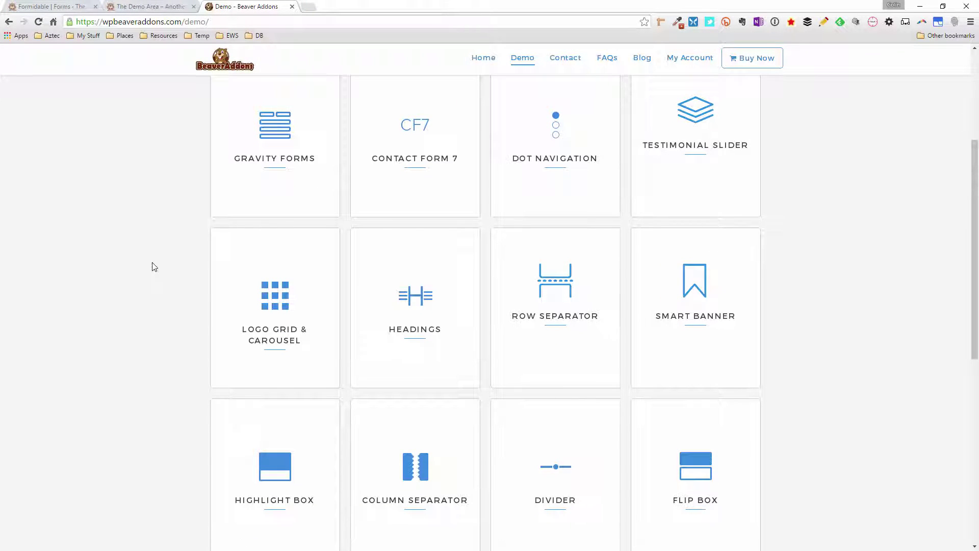
{"action": "scroll", "coordinate": [154, 267], "scroll_direction": "down", "scroll_amount": 2}
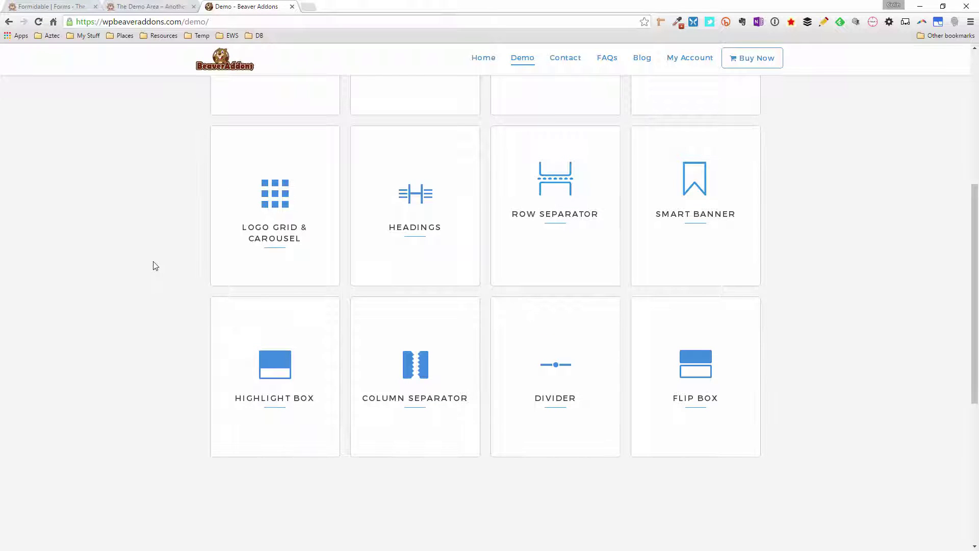
Scroll back through the module demos, then go to the site's blog.
{"action": "scroll", "coordinate": [155, 266], "scroll_direction": "up", "scroll_amount": 2}
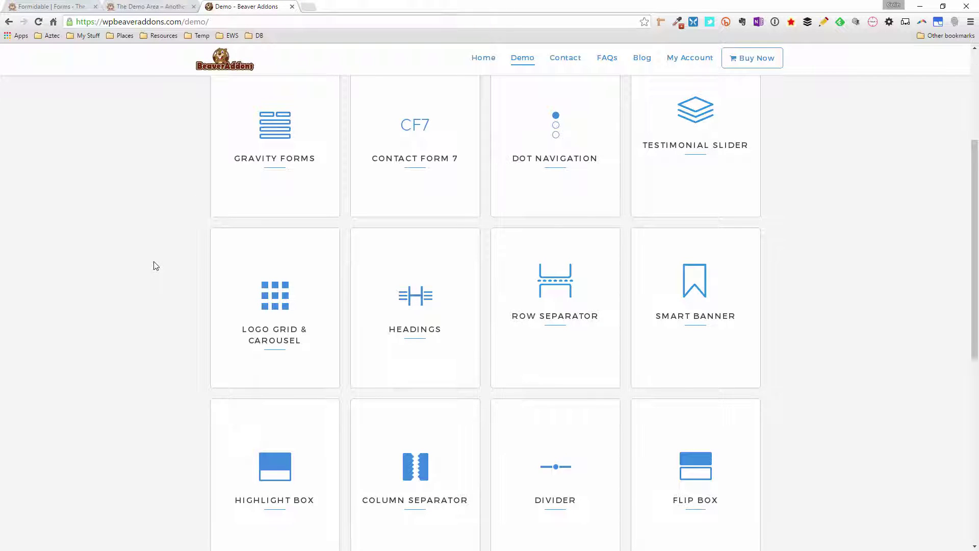
{"action": "scroll", "coordinate": [156, 266], "scroll_direction": "up", "scroll_amount": 1}
{"action": "scroll", "coordinate": [155, 265], "scroll_direction": "down", "scroll_amount": 1}
{"action": "scroll", "coordinate": [509, 306], "scroll_direction": "down", "scroll_amount": 3}
{"action": "scroll", "coordinate": [510, 313], "scroll_direction": "up", "scroll_amount": 2}
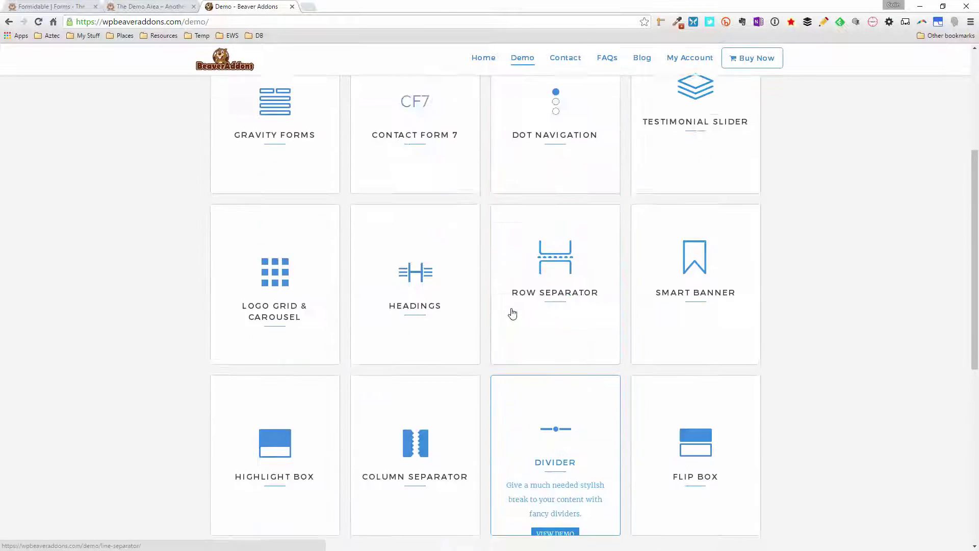
{"action": "scroll", "coordinate": [513, 314], "scroll_direction": "down", "scroll_amount": 6}
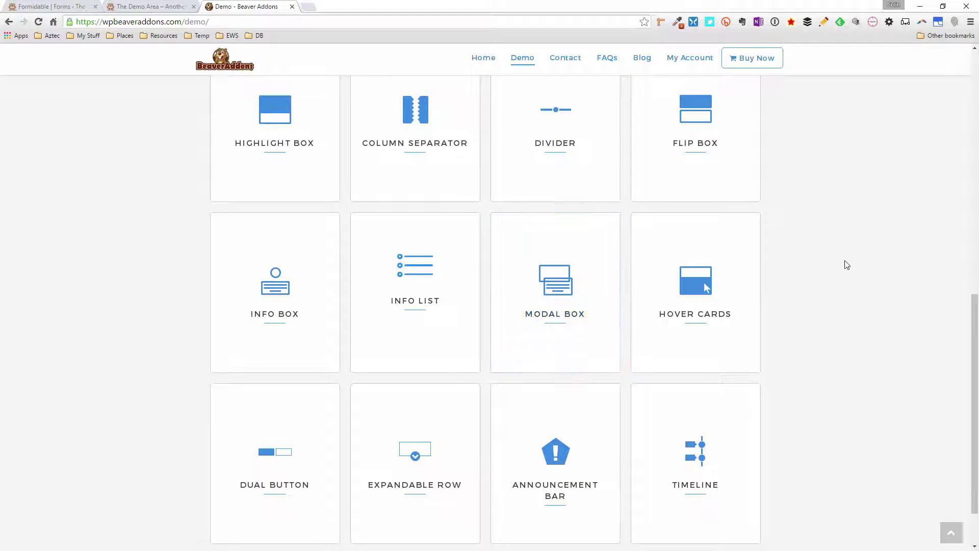
{"action": "scroll", "coordinate": [844, 260], "scroll_direction": "up", "scroll_amount": 3}
{"action": "scroll", "coordinate": [834, 253], "scroll_direction": "up", "scroll_amount": 6}
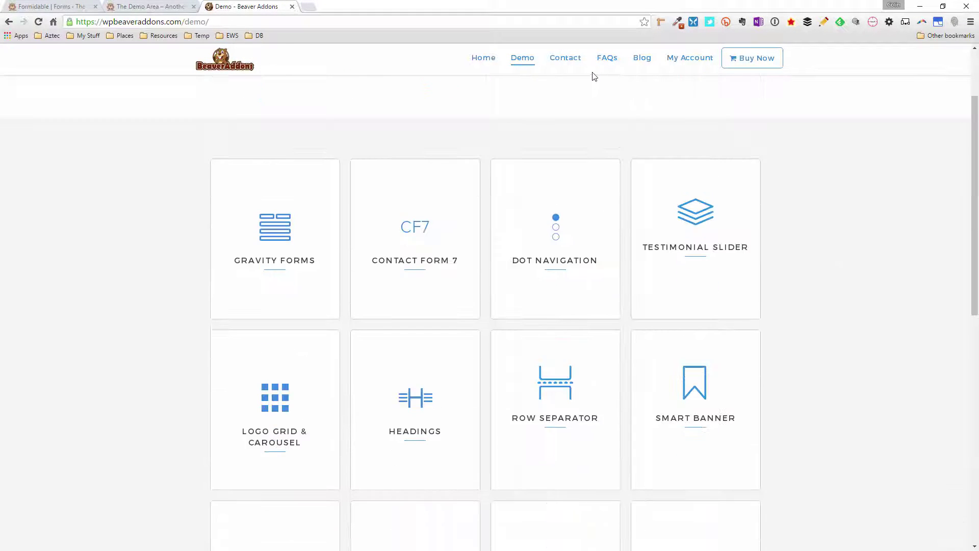
{"action": "left_click", "coordinate": [642, 60]}
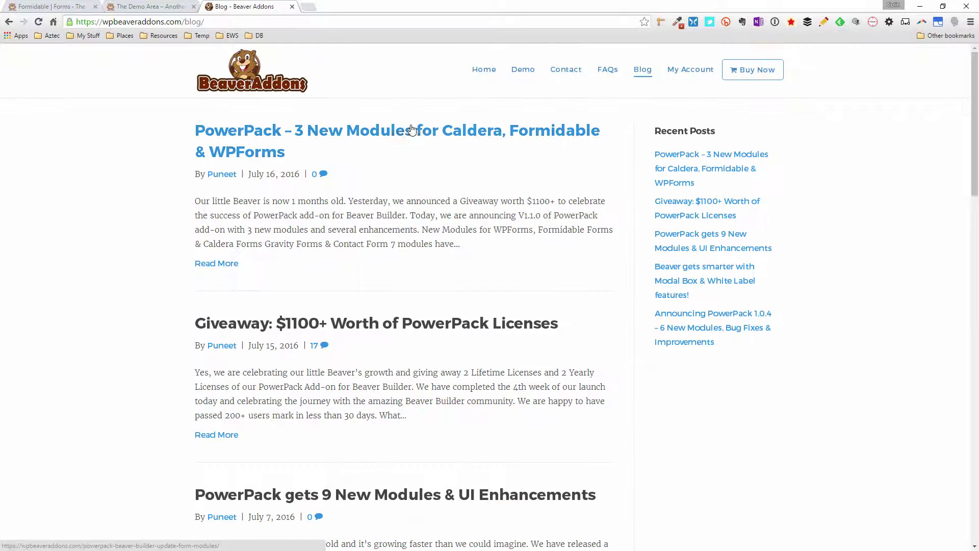
{"action": "left_click", "coordinate": [367, 323]}
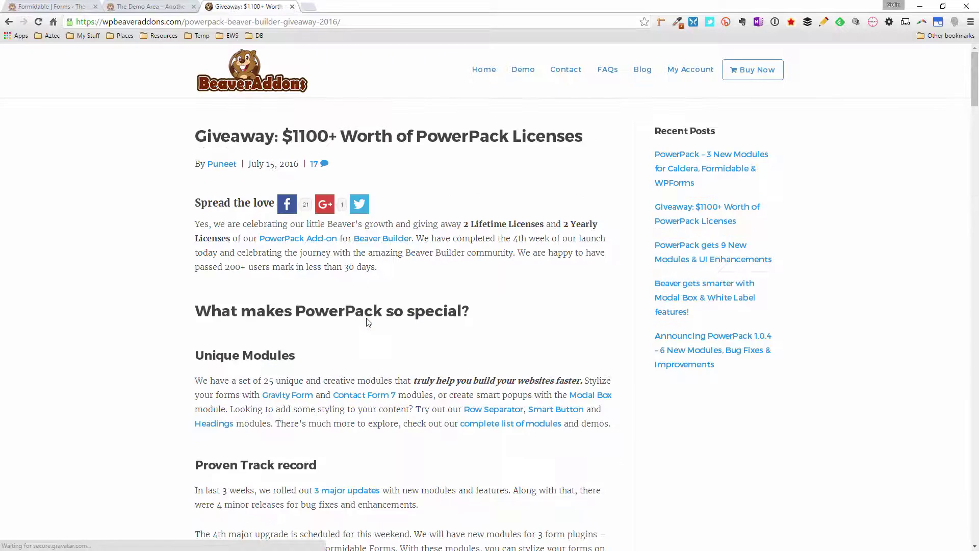
{"action": "scroll", "coordinate": [518, 295], "scroll_direction": "down", "scroll_amount": 1}
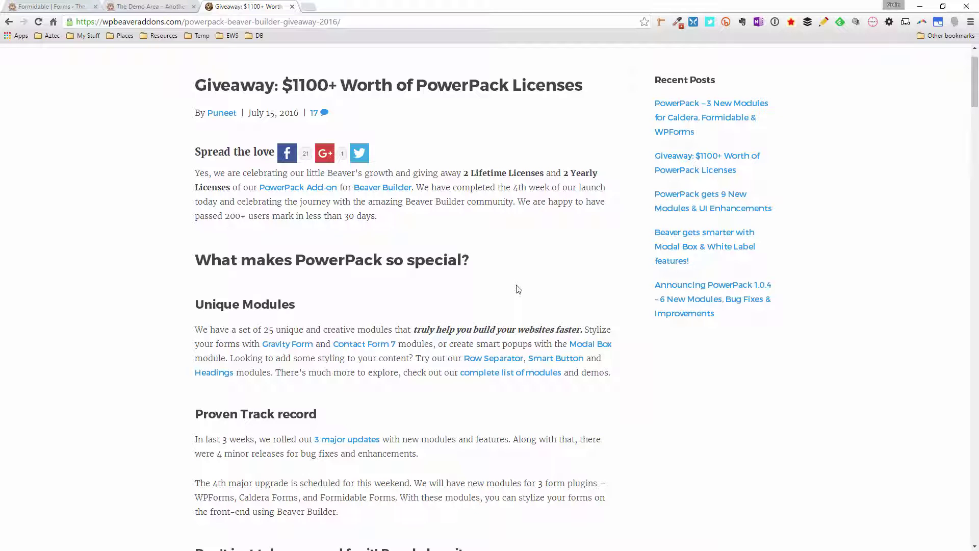
{"action": "scroll", "coordinate": [517, 287], "scroll_direction": "up", "scroll_amount": 1}
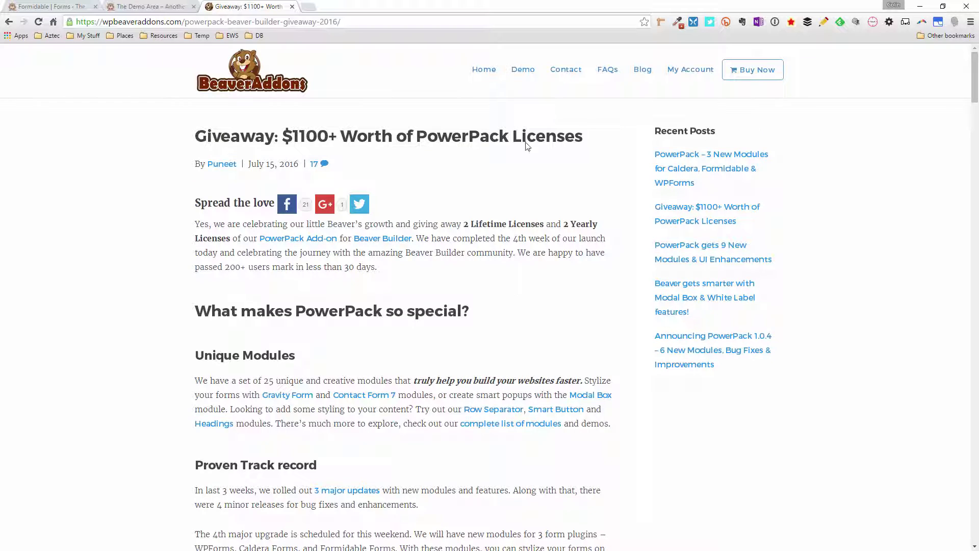
{"action": "left_click", "coordinate": [530, 73]}
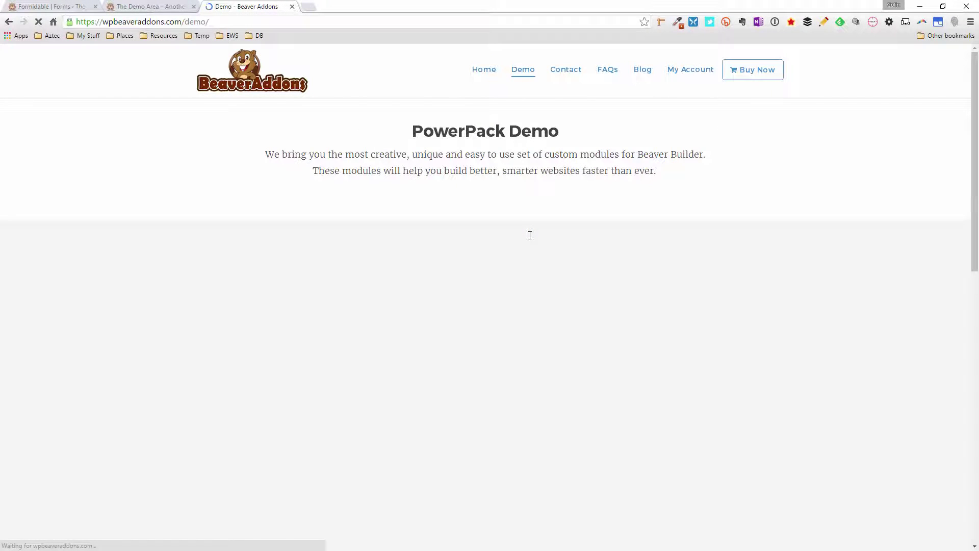
Open the Modal Box demo in a new tab and close its auto-load popup.
{"action": "scroll", "coordinate": [524, 277], "scroll_direction": "down", "scroll_amount": 5}
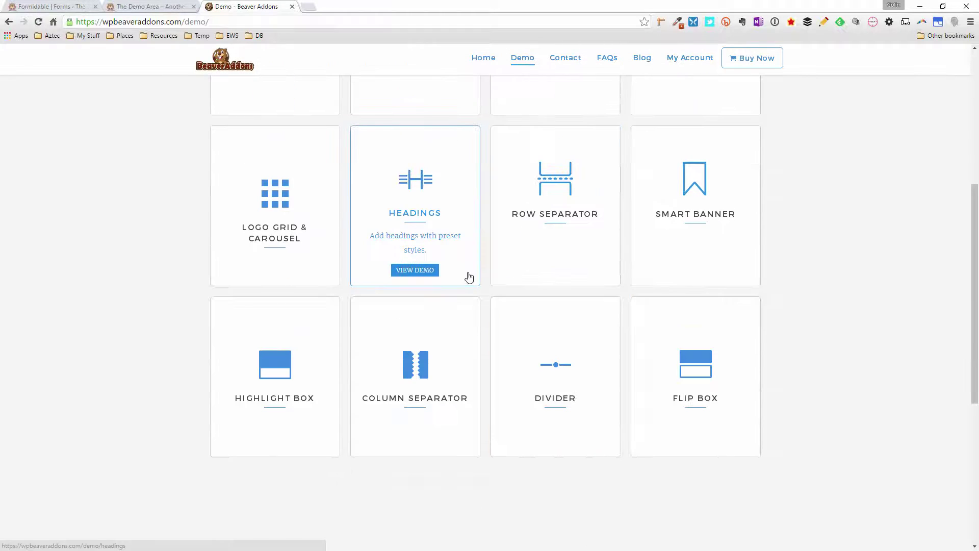
{"action": "scroll", "coordinate": [513, 326], "scroll_direction": "down", "scroll_amount": 4}
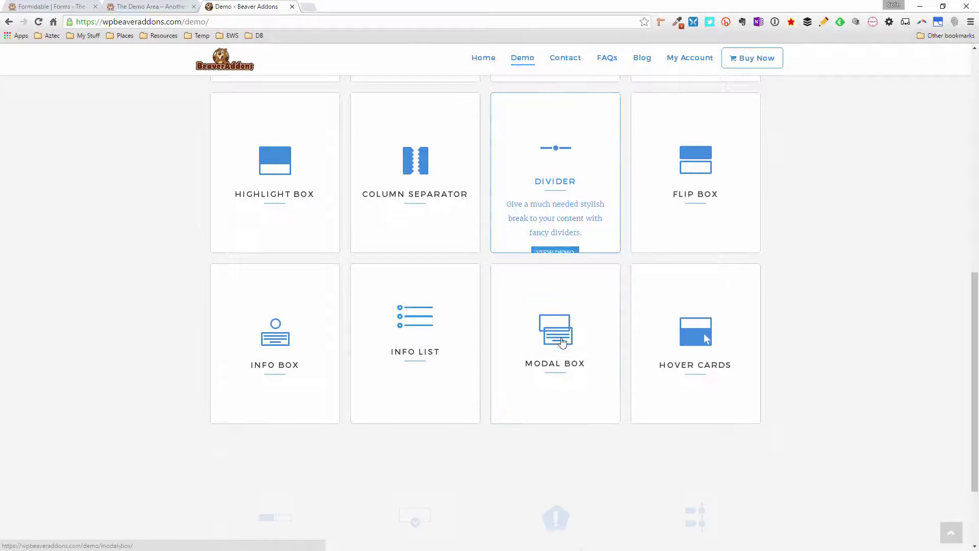
{"action": "left_click", "coordinate": [555, 407]}
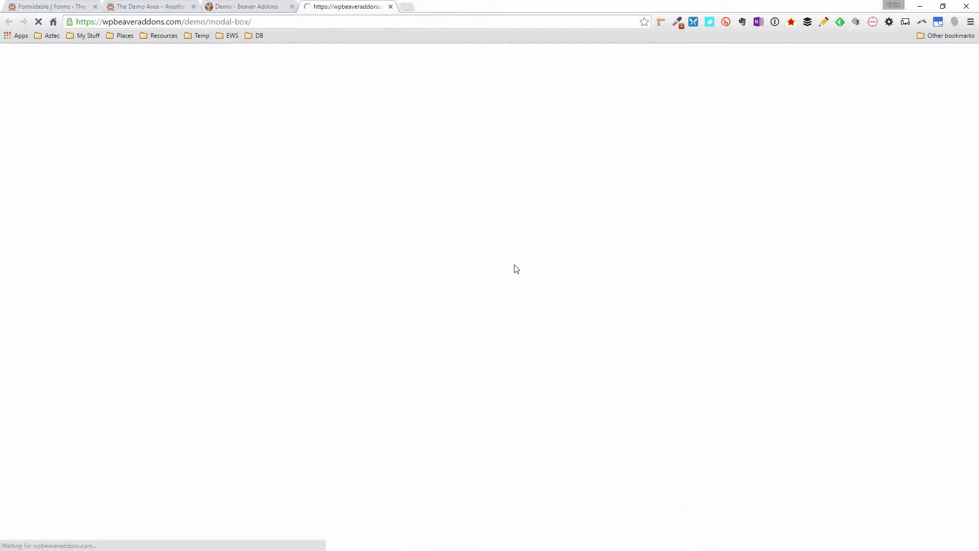
{"action": "scroll", "coordinate": [336, 231], "scroll_direction": "down", "scroll_amount": 1}
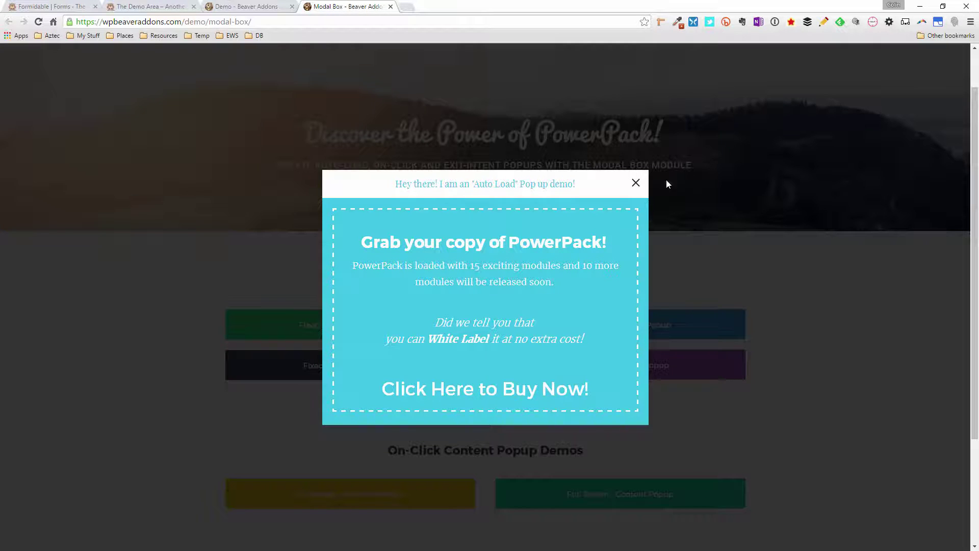
{"action": "left_click", "coordinate": [634, 182]}
Play and pause the Fixed Size video popup demo, then close it.
{"action": "scroll", "coordinate": [358, 292], "scroll_direction": "down", "scroll_amount": 2}
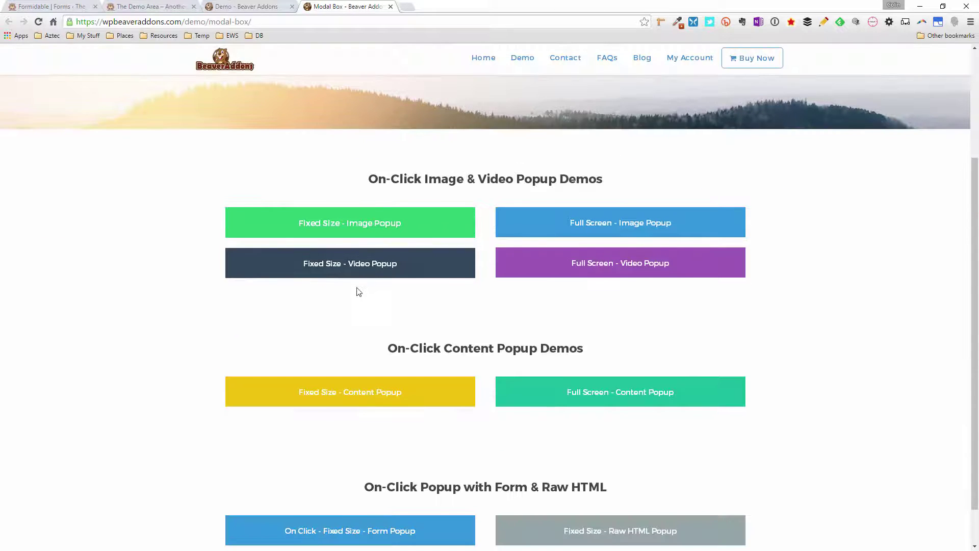
{"action": "left_click", "coordinate": [372, 274]}
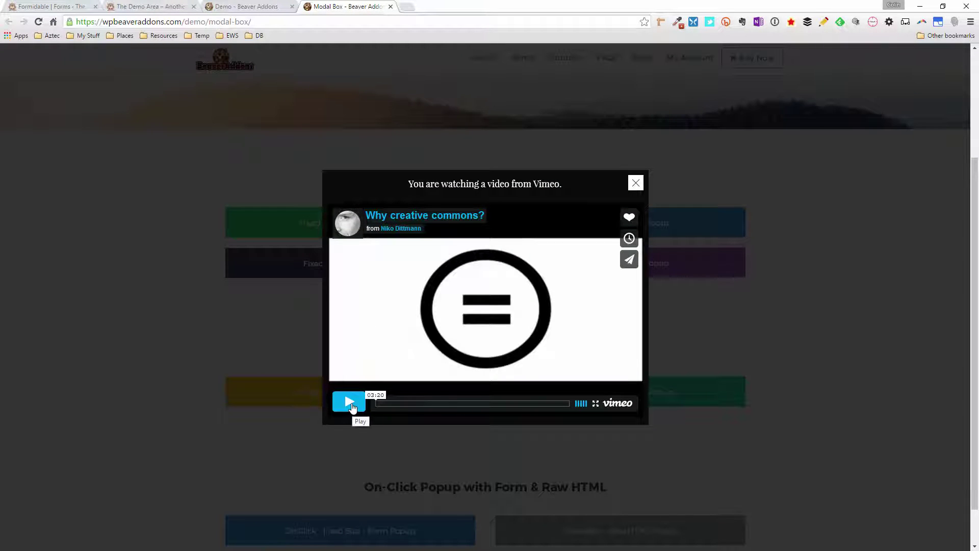
{"action": "left_click", "coordinate": [350, 401]}
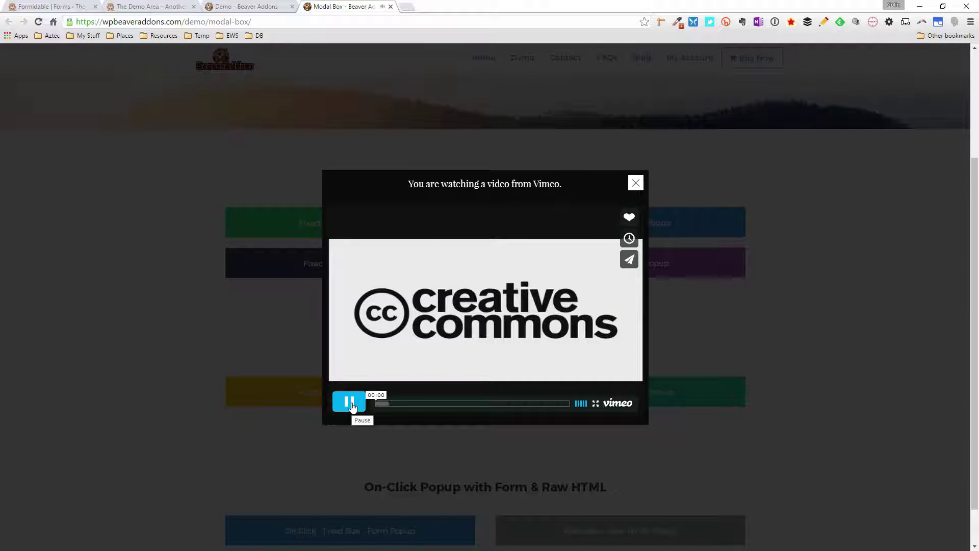
{"action": "left_click", "coordinate": [355, 401]}
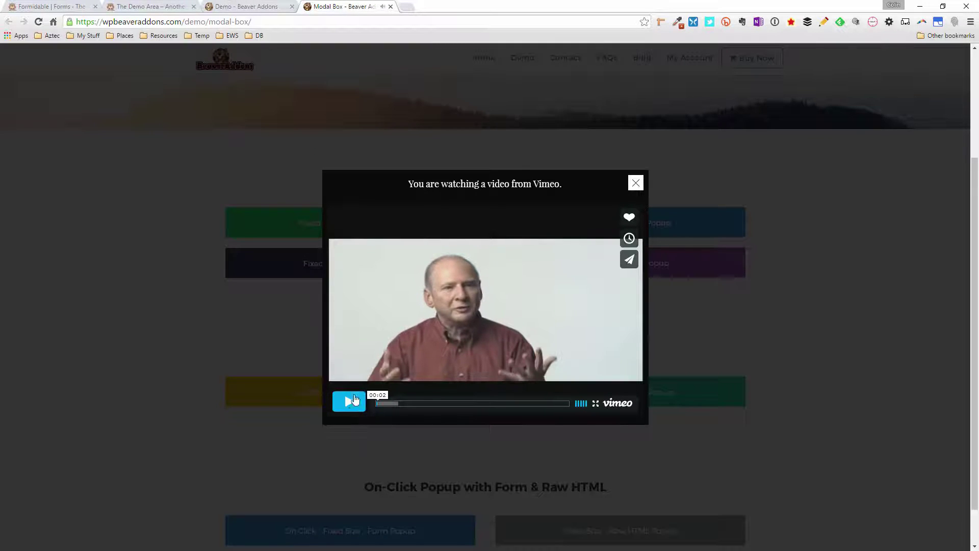
{"action": "left_click", "coordinate": [635, 184]}
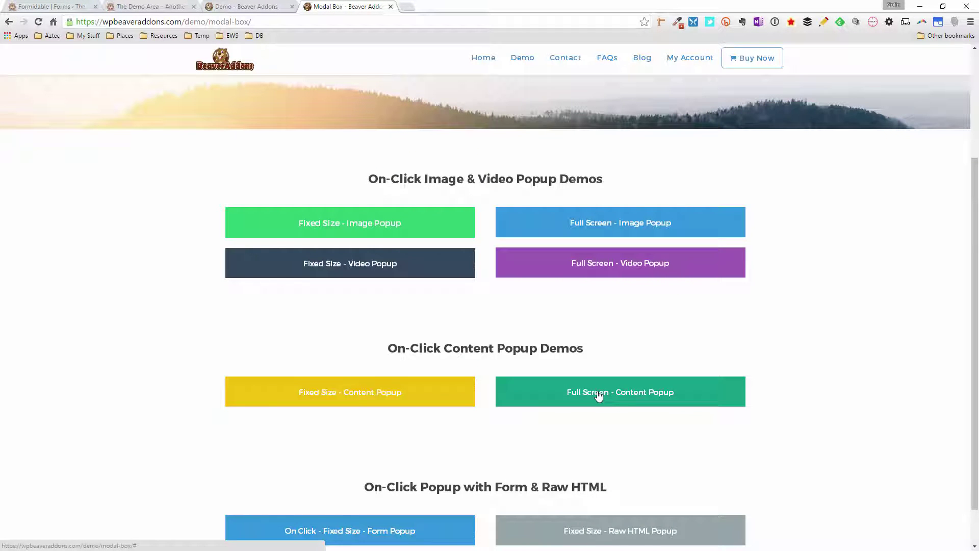
Try the Full Screen content popup and the Fixed Size form popup, closing each.
{"action": "left_click", "coordinate": [598, 394]}
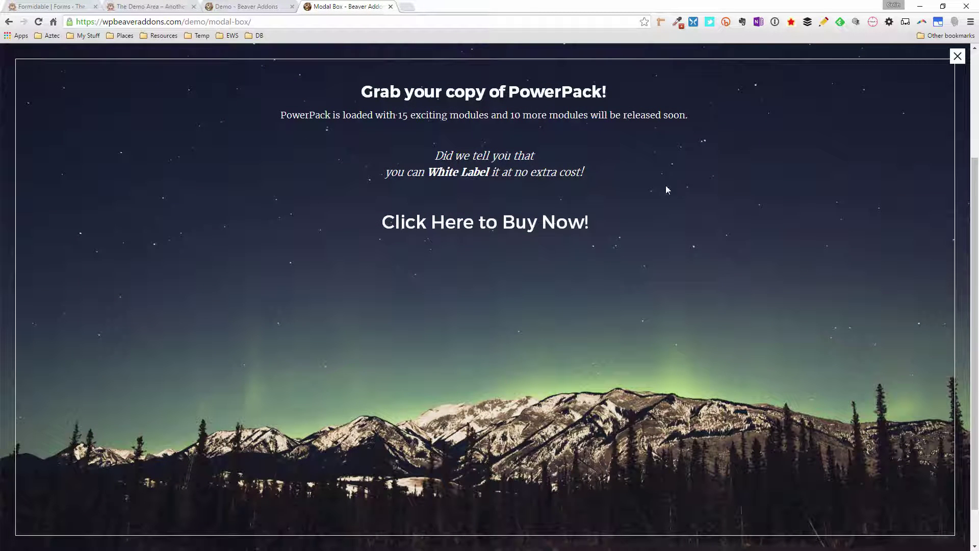
{"action": "left_click", "coordinate": [958, 56]}
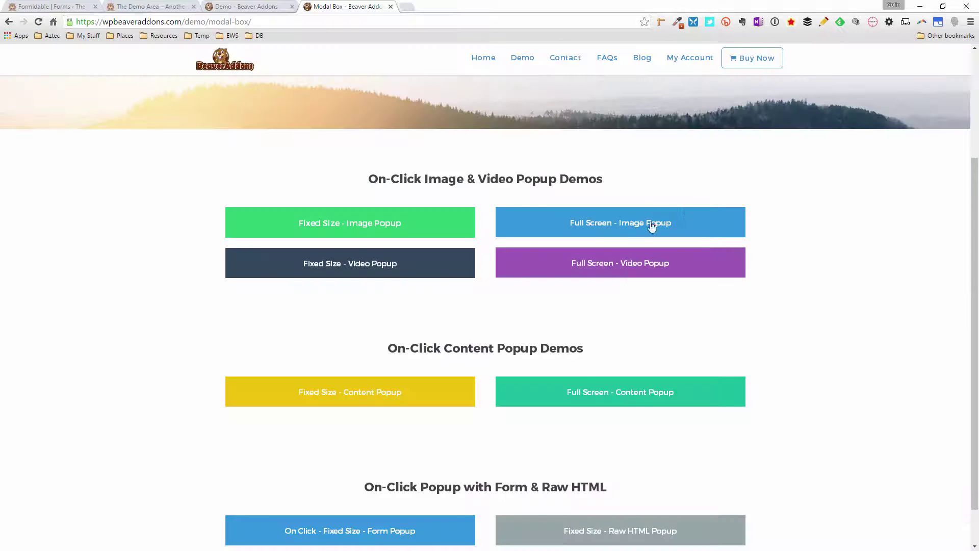
{"action": "scroll", "coordinate": [456, 234], "scroll_direction": "down", "scroll_amount": 1}
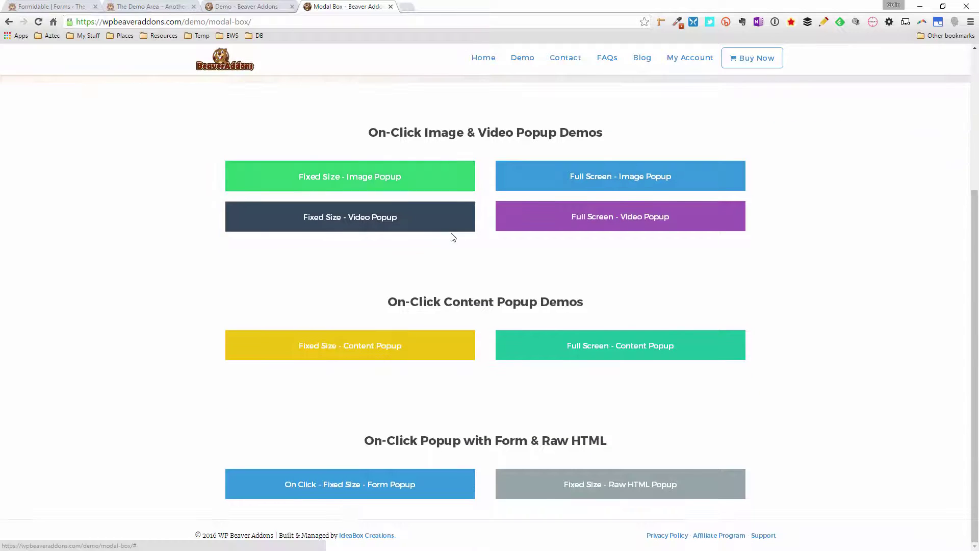
{"action": "left_click", "coordinate": [334, 482]}
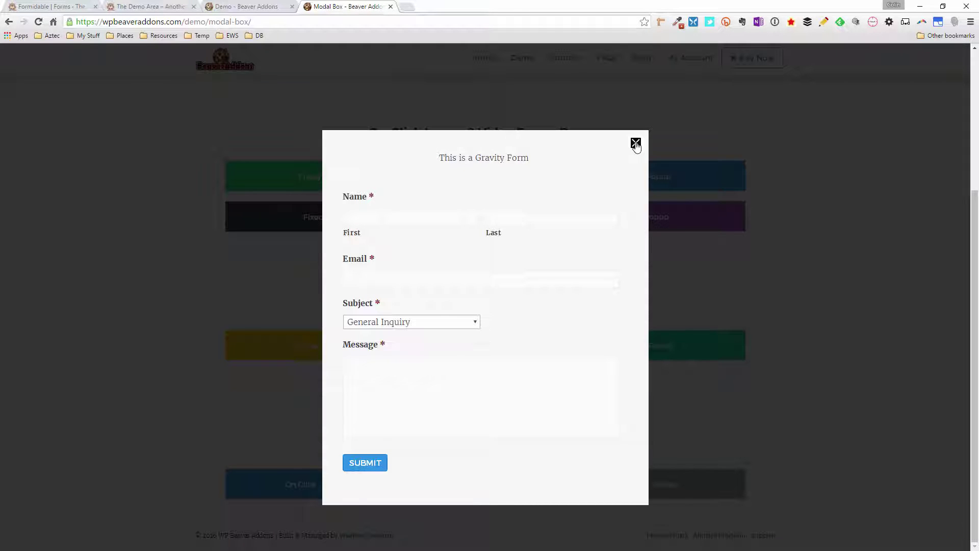
{"action": "left_click", "coordinate": [635, 143]}
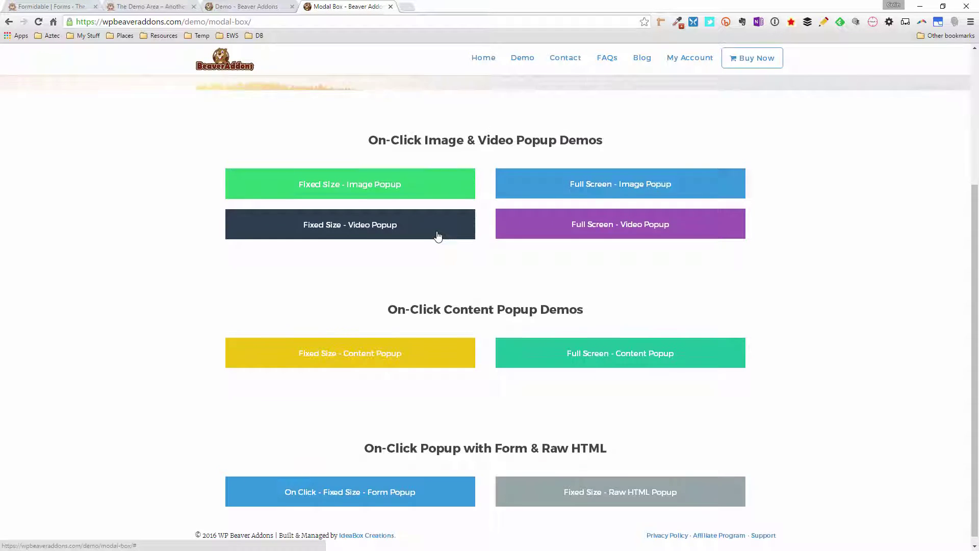
Dismiss the exit-intent popup and switch to The Demo Area site.
{"action": "scroll", "coordinate": [437, 236], "scroll_direction": "up", "scroll_amount": 4}
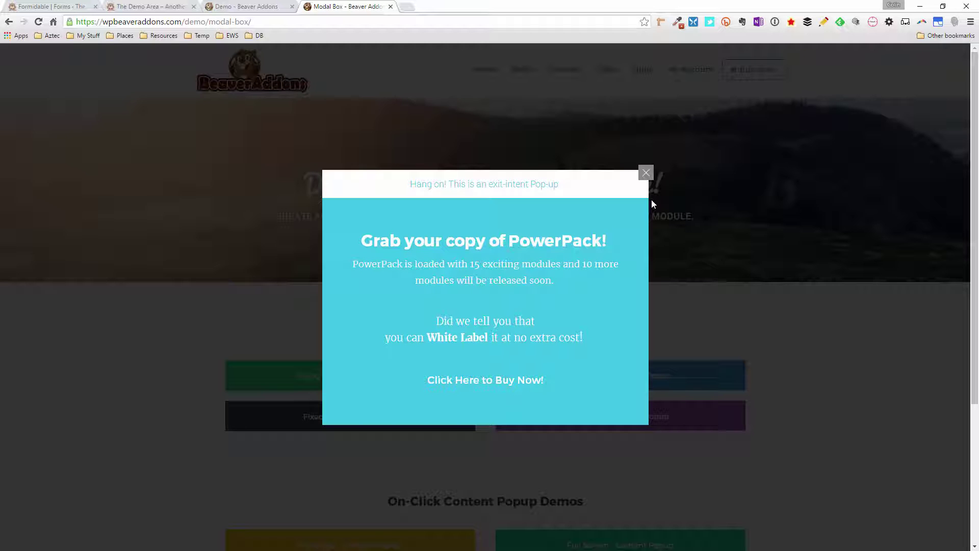
{"action": "left_click", "coordinate": [645, 173]}
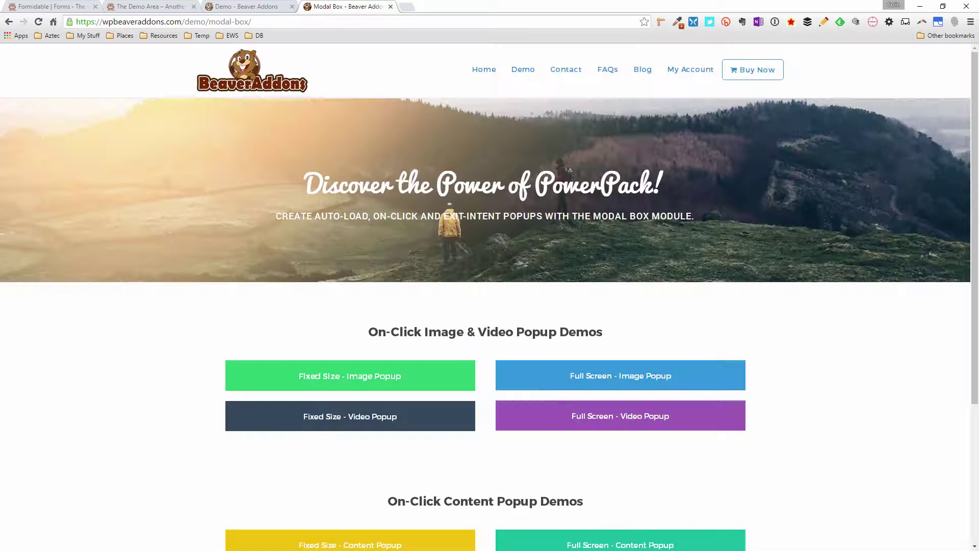
{"action": "left_click", "coordinate": [150, 7]}
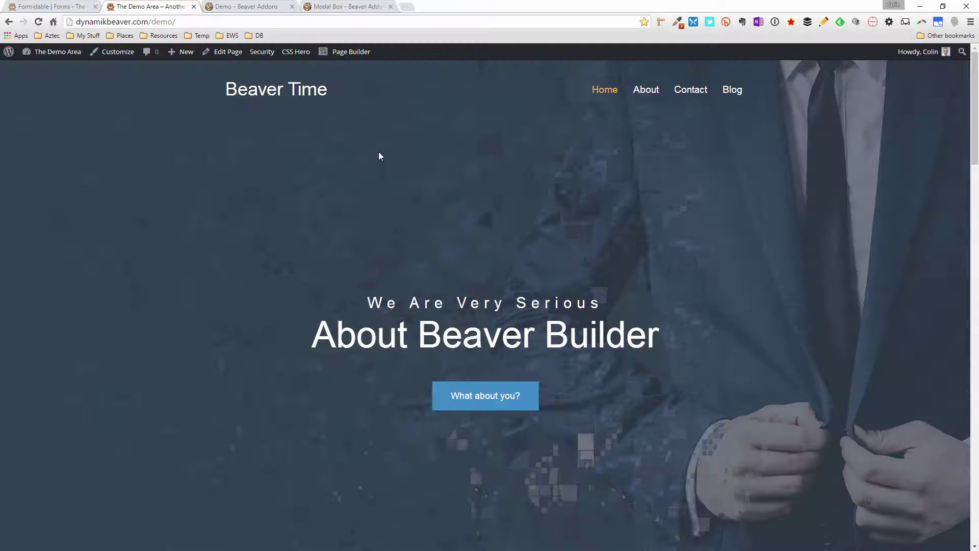
Edit the Beaver Time home page in Beaver Builder and expand PowerPack Modules down to Modal Box.
{"action": "scroll", "coordinate": [391, 160], "scroll_direction": "up", "scroll_amount": 1}
{"action": "left_click", "coordinate": [354, 60]}
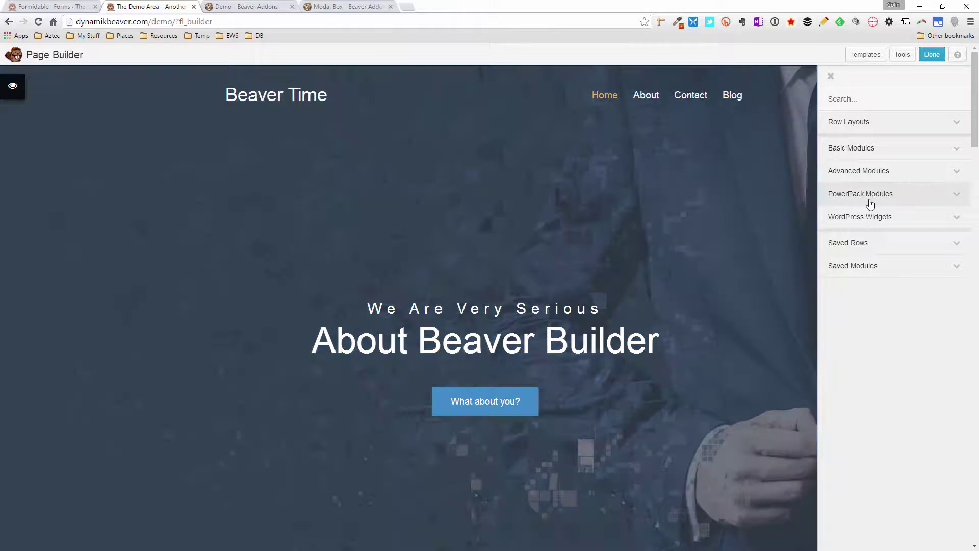
{"action": "left_click", "coordinate": [870, 202]}
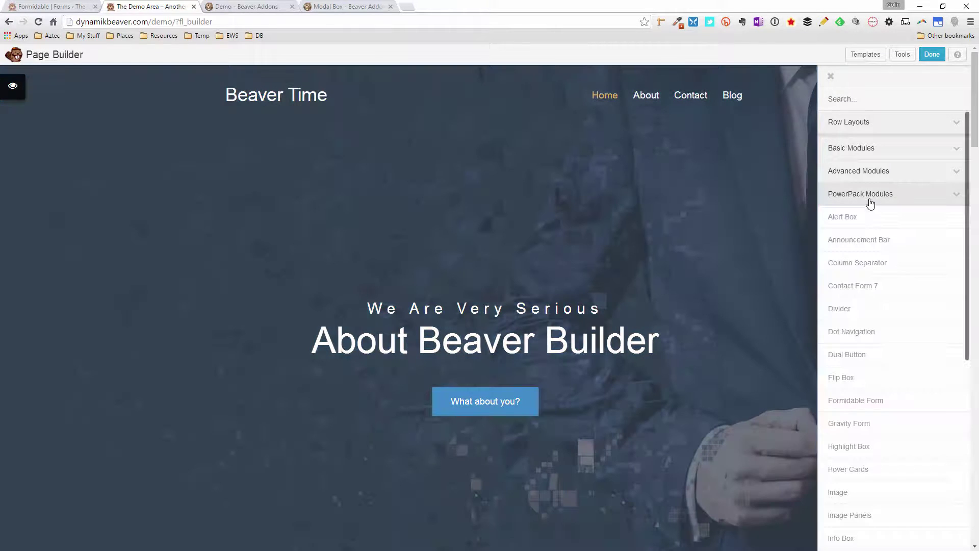
{"action": "scroll", "coordinate": [871, 269], "scroll_direction": "down", "scroll_amount": 2}
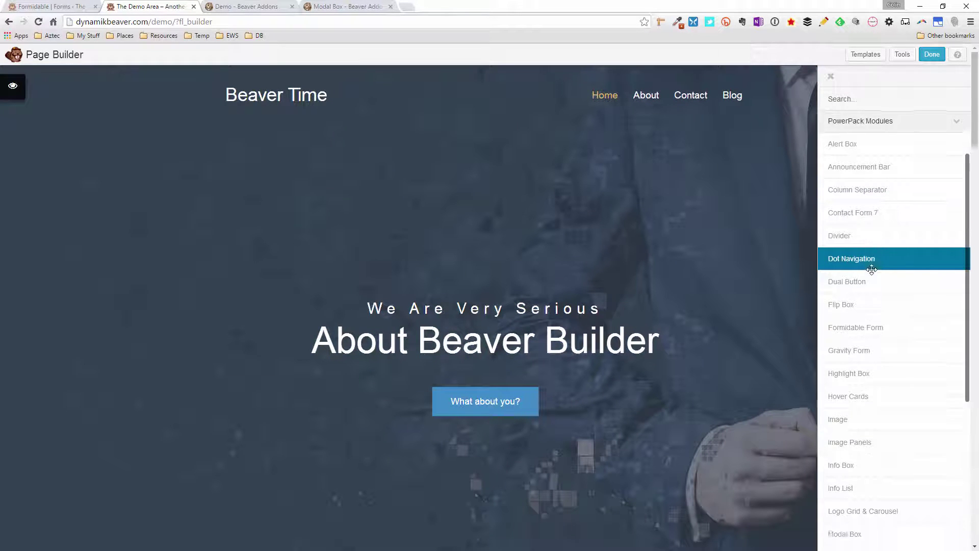
{"action": "scroll", "coordinate": [871, 269], "scroll_direction": "down", "scroll_amount": 2}
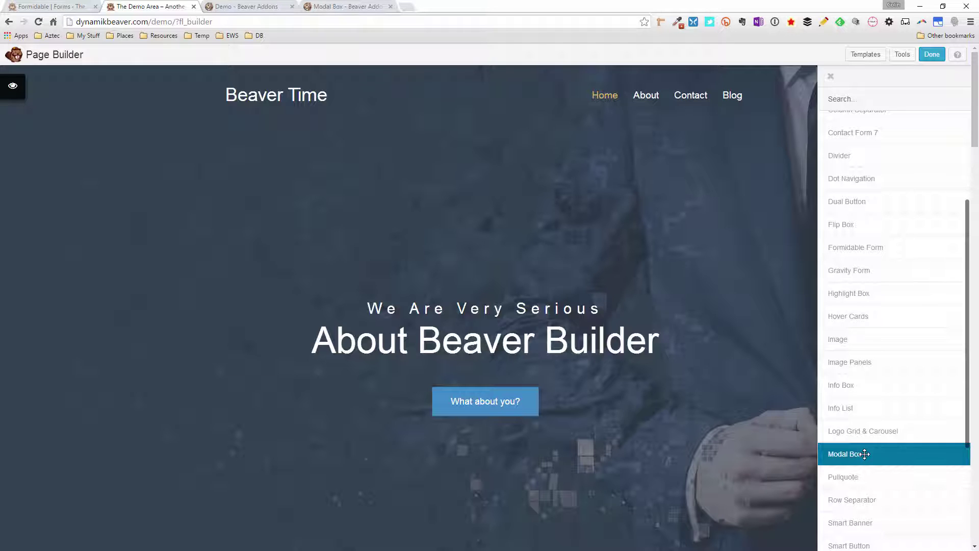
Drop a Modal Box into the hero row, move its settings aside, and turn off Auto Height.
{"action": "left_click_drag", "start_coordinate": [864, 454], "coordinate": [501, 361]}
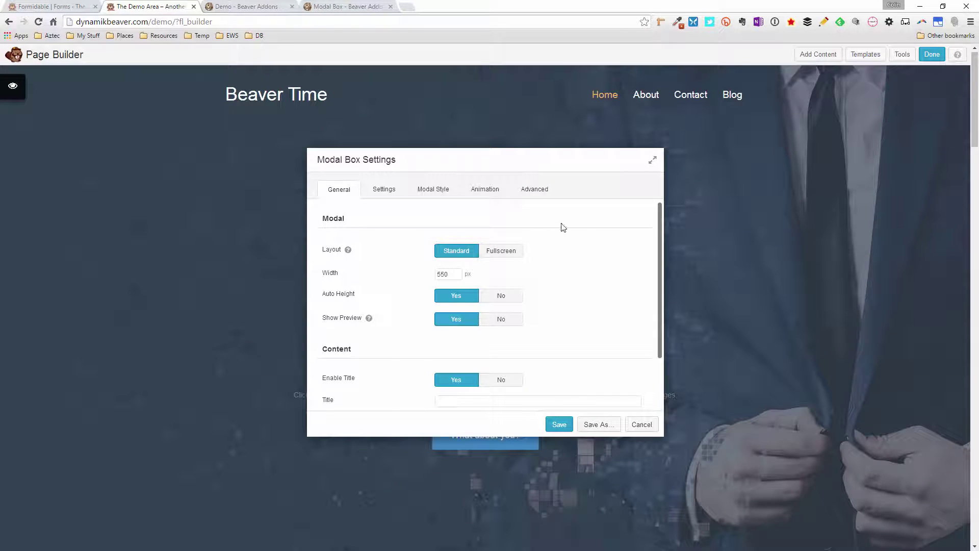
{"action": "left_click_drag", "start_coordinate": [522, 158], "coordinate": [783, 158]}
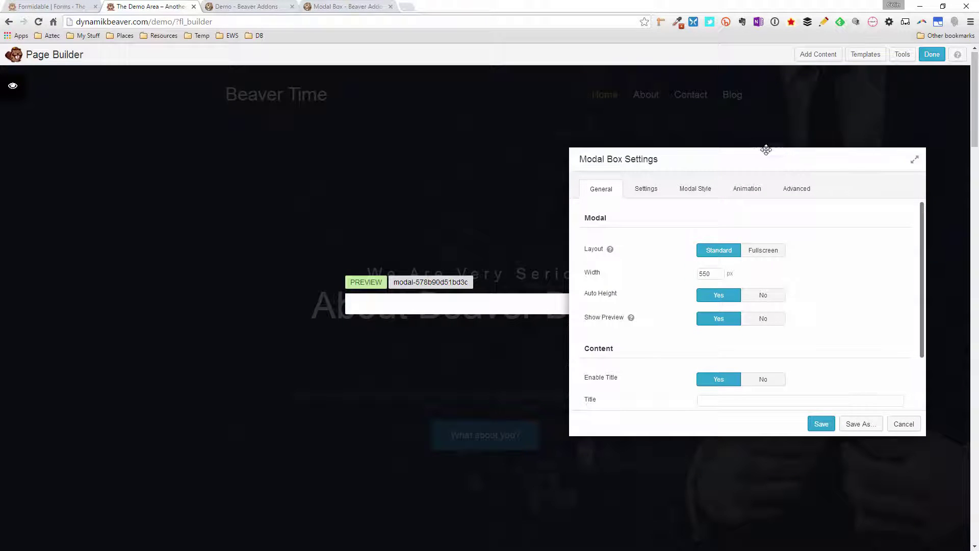
{"action": "left_click_drag", "start_coordinate": [696, 163], "coordinate": [708, 148]}
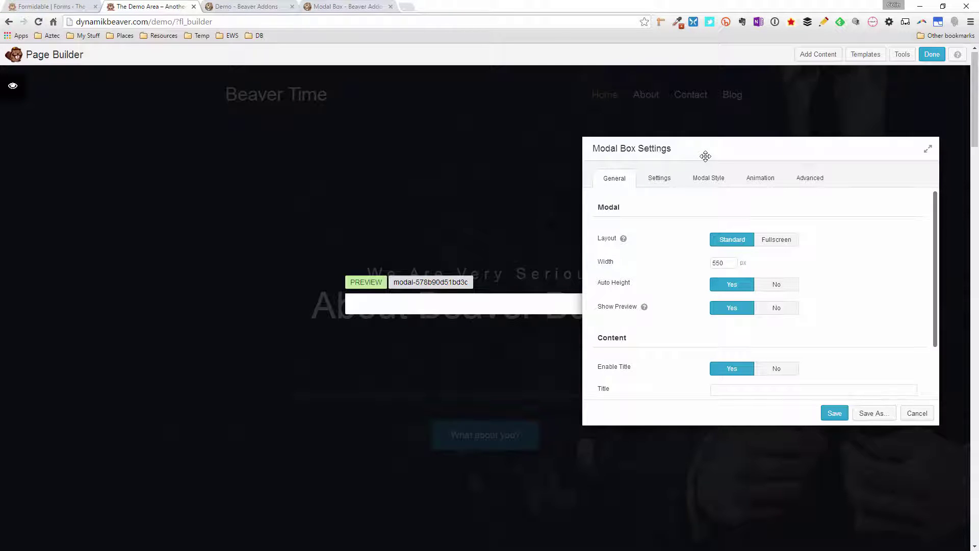
{"action": "left_click_drag", "start_coordinate": [705, 153], "coordinate": [705, 143]}
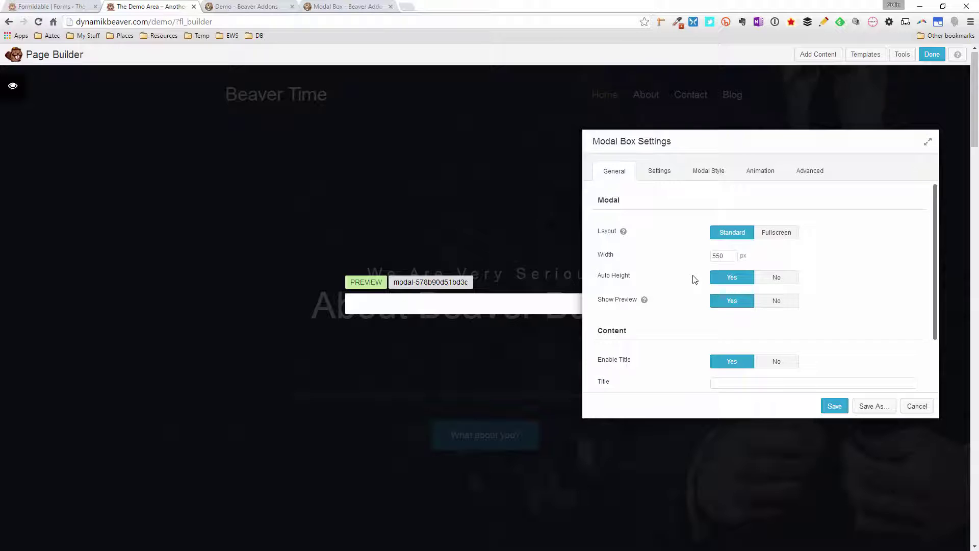
{"action": "left_click", "coordinate": [788, 281]}
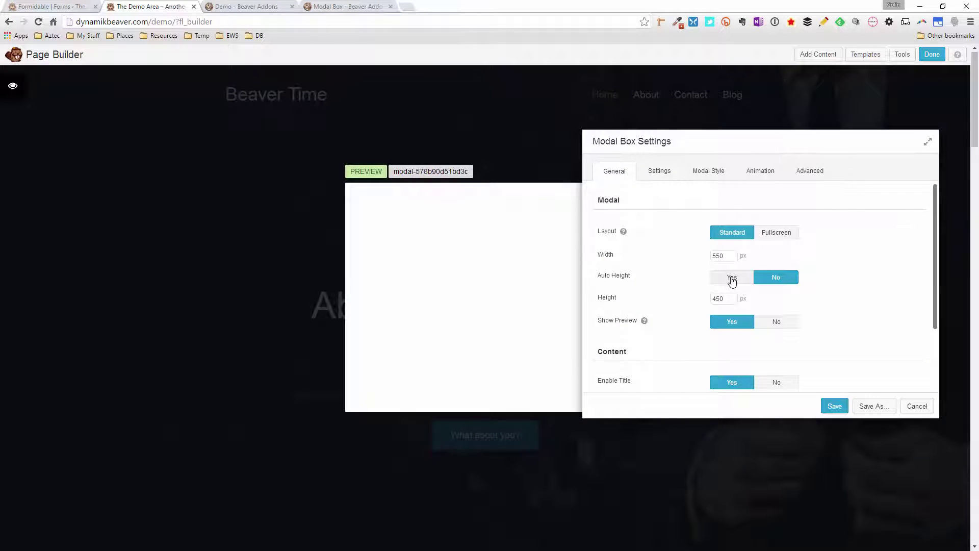
{"action": "left_click", "coordinate": [732, 279]}
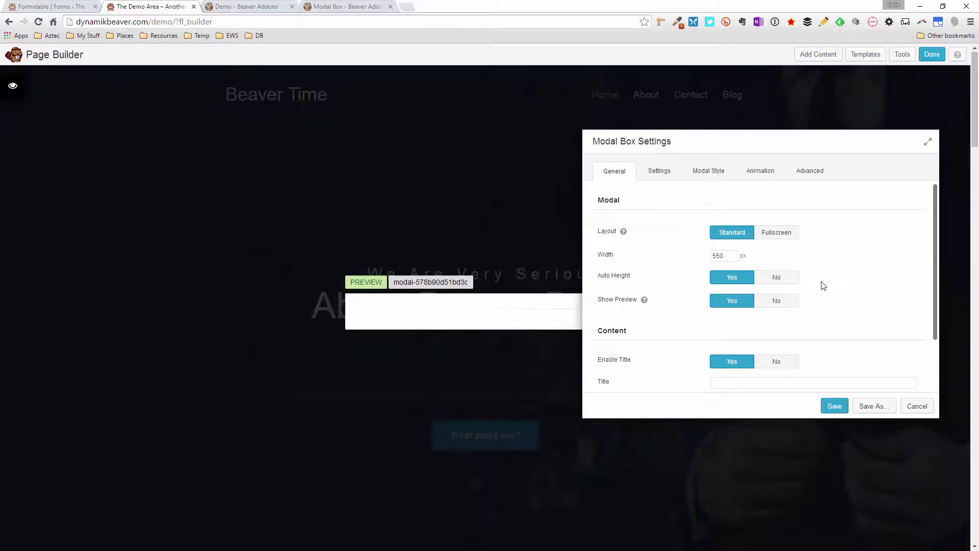
{"action": "mouse_move", "coordinate": [644, 299]}
{"action": "scroll", "coordinate": [836, 310], "scroll_direction": "down", "scroll_amount": 1}
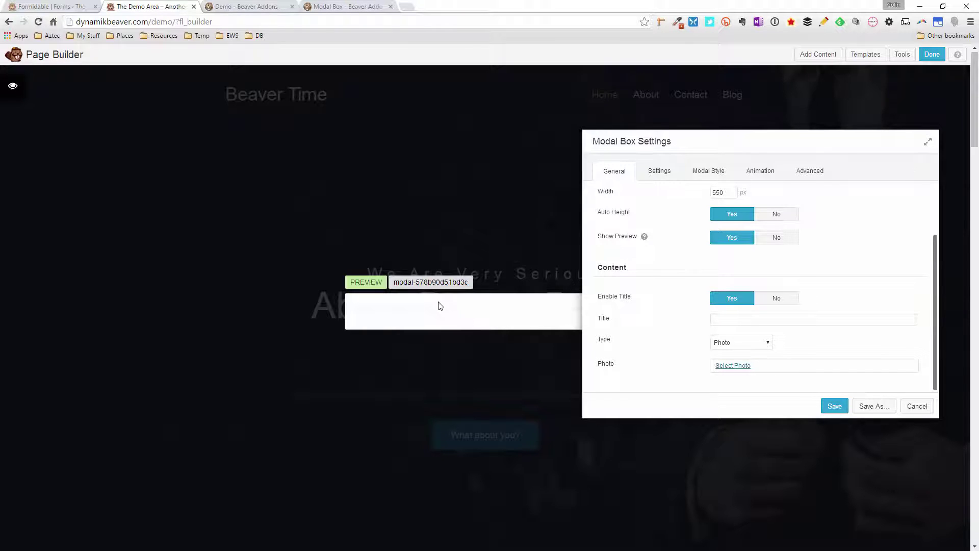
Keep the title enabled, title the modal 'GET IN TOUCH', and set content Type to Content.
{"action": "left_click", "coordinate": [729, 302]}
{"action": "left_click", "coordinate": [720, 320]}
{"action": "type", "text": "G"}
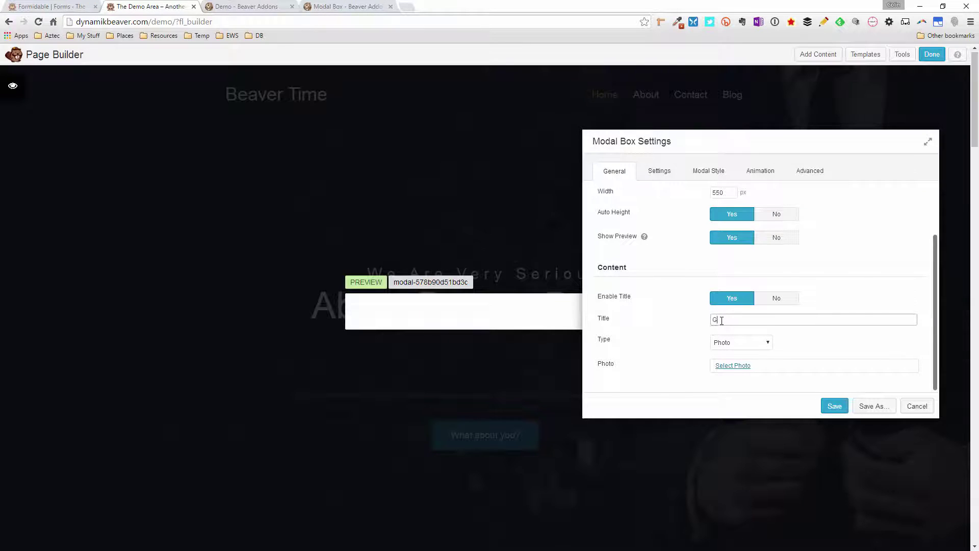
{"action": "type", "text": "ET IN TOUCH"}
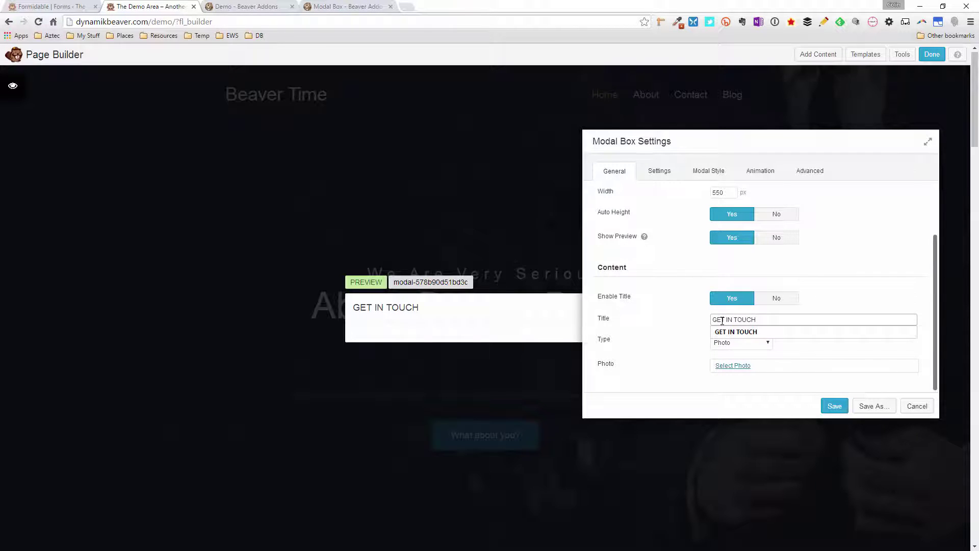
{"action": "left_click", "coordinate": [745, 332]}
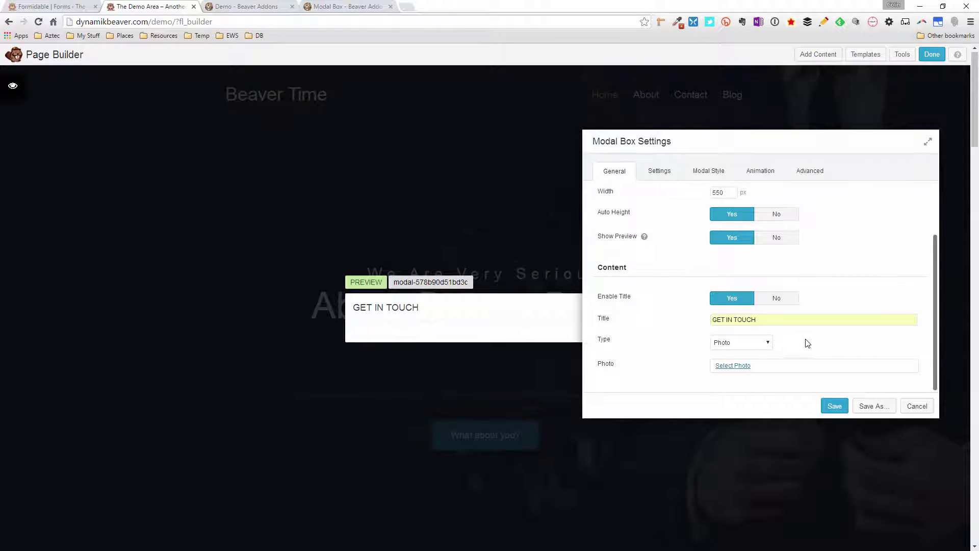
{"action": "left_click", "coordinate": [764, 347]}
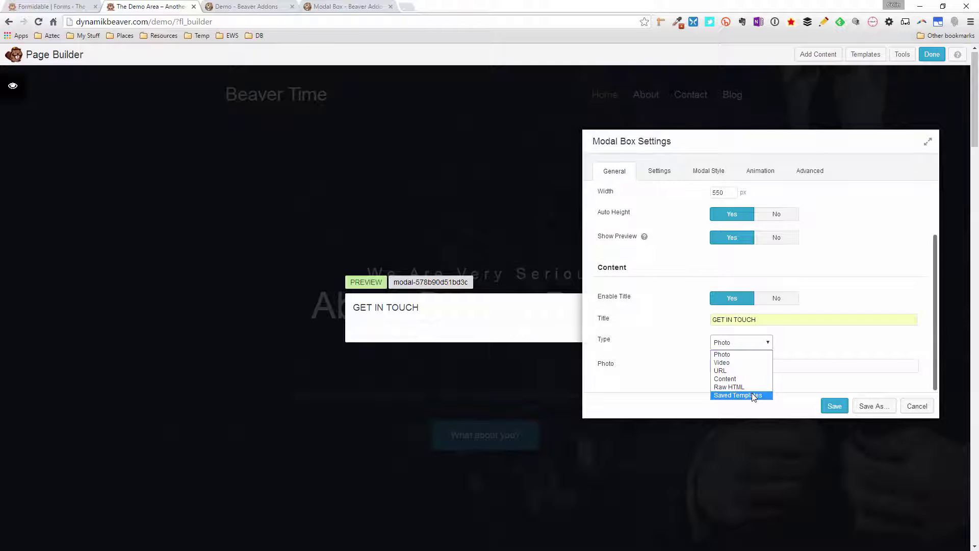
{"action": "left_click", "coordinate": [739, 379]}
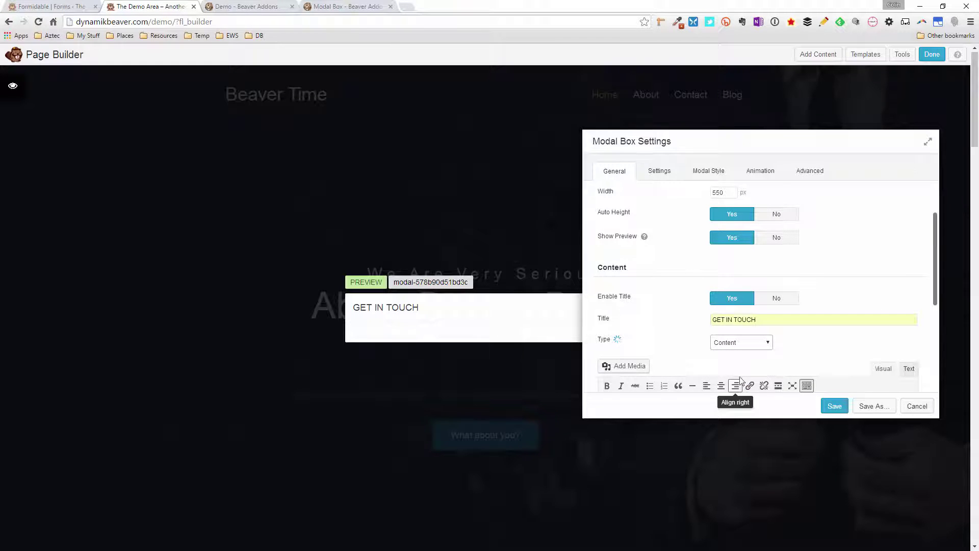
Copy the Email List 1 form shortcode from the Formidable Forms tab and return to the builder.
{"action": "scroll", "coordinate": [676, 329], "scroll_direction": "down", "scroll_amount": 2}
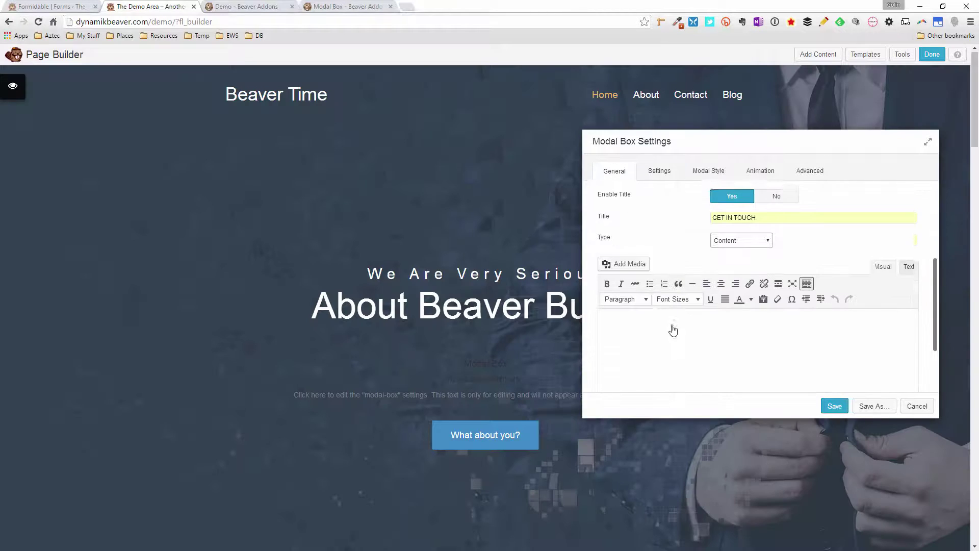
{"action": "scroll", "coordinate": [673, 329], "scroll_direction": "down", "scroll_amount": 1}
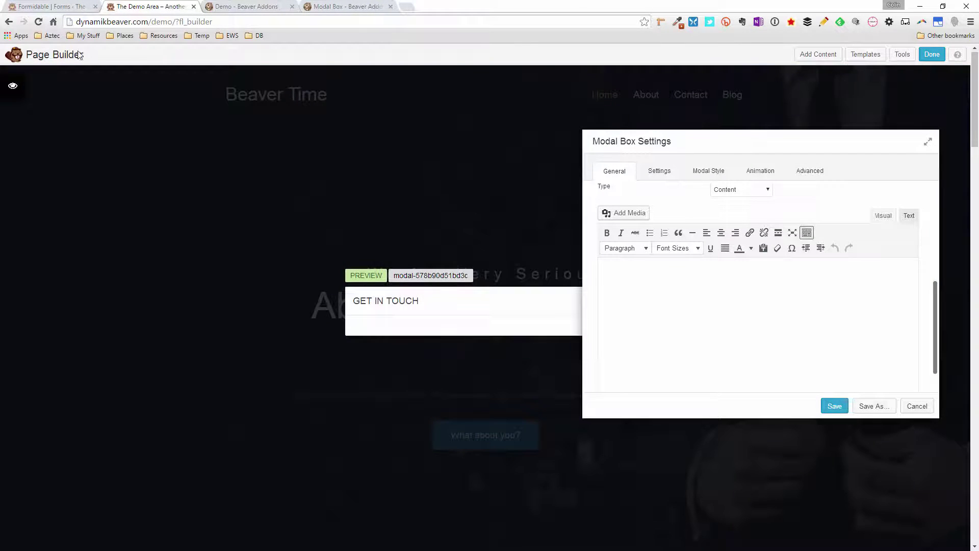
{"action": "left_click", "coordinate": [59, 7]}
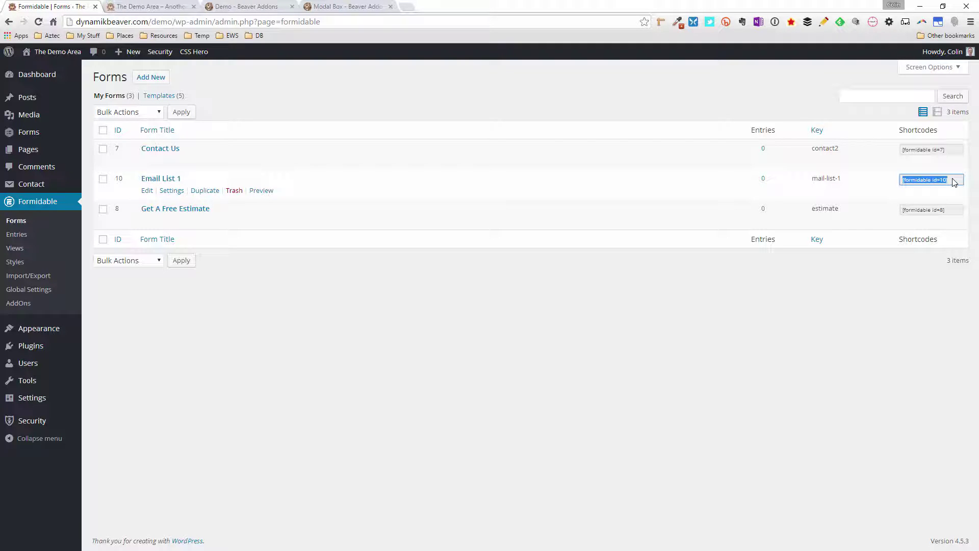
{"action": "left_click", "coordinate": [154, 10]}
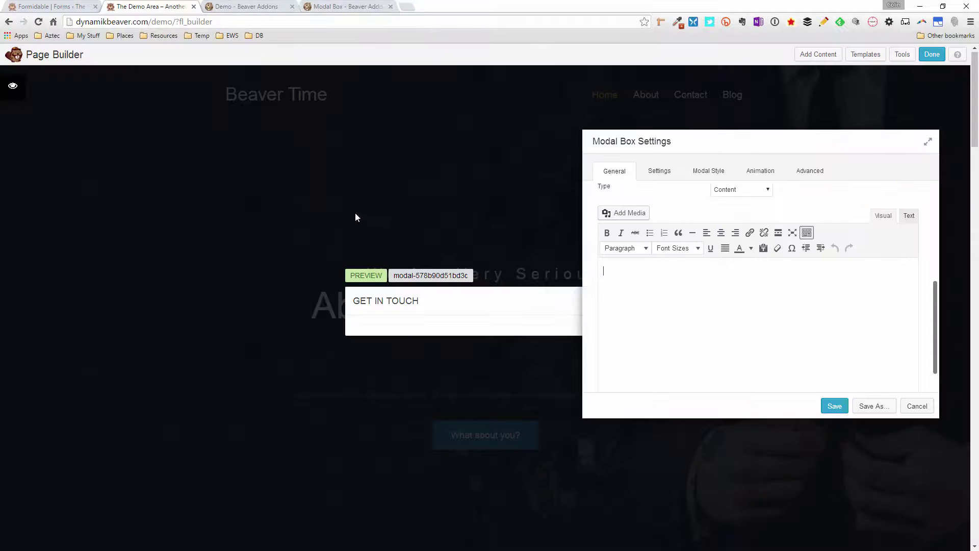
Paste [formidable id=10] into the modal content, save, and reopen the module settings.
{"action": "left_click", "coordinate": [619, 290]}
{"action": "type", "text": "[formidable id=10]"}
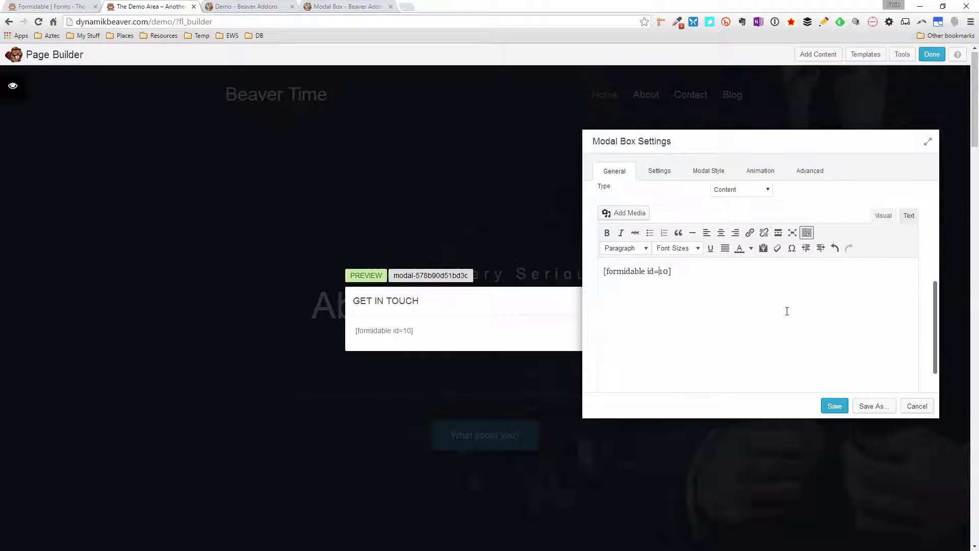
{"action": "left_click", "coordinate": [836, 407]}
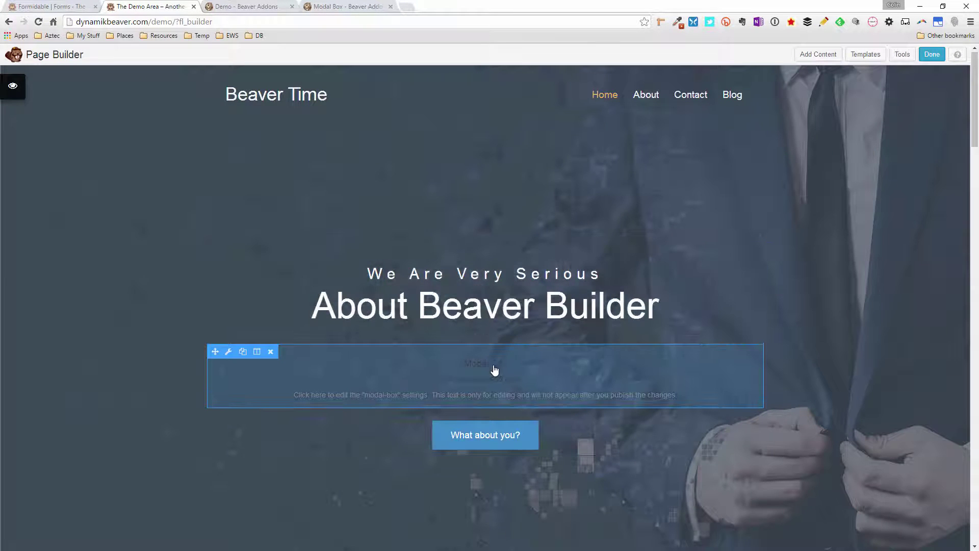
{"action": "left_click", "coordinate": [492, 370]}
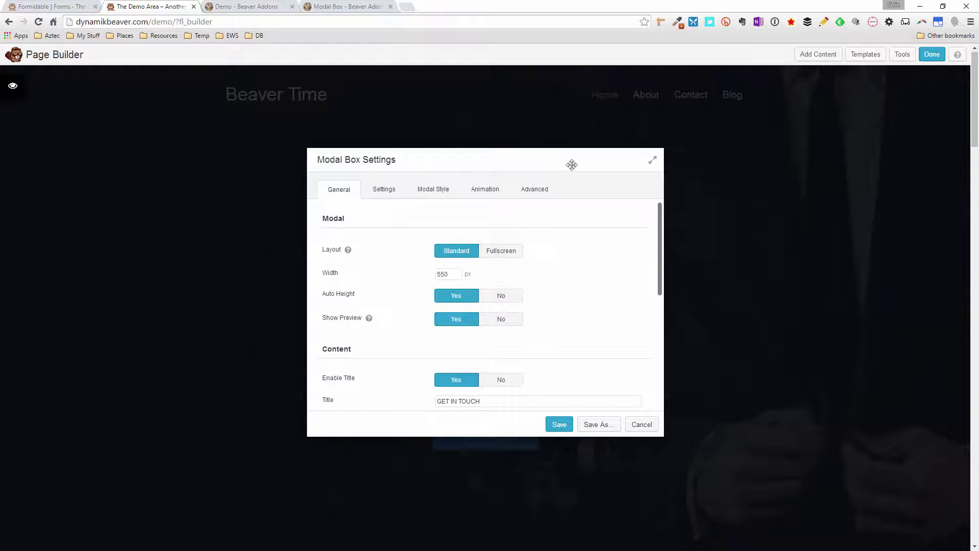
Move the settings dialog aside to preview the Name/Email form, then view the trigger options.
{"action": "left_click_drag", "start_coordinate": [444, 158], "coordinate": [758, 142]}
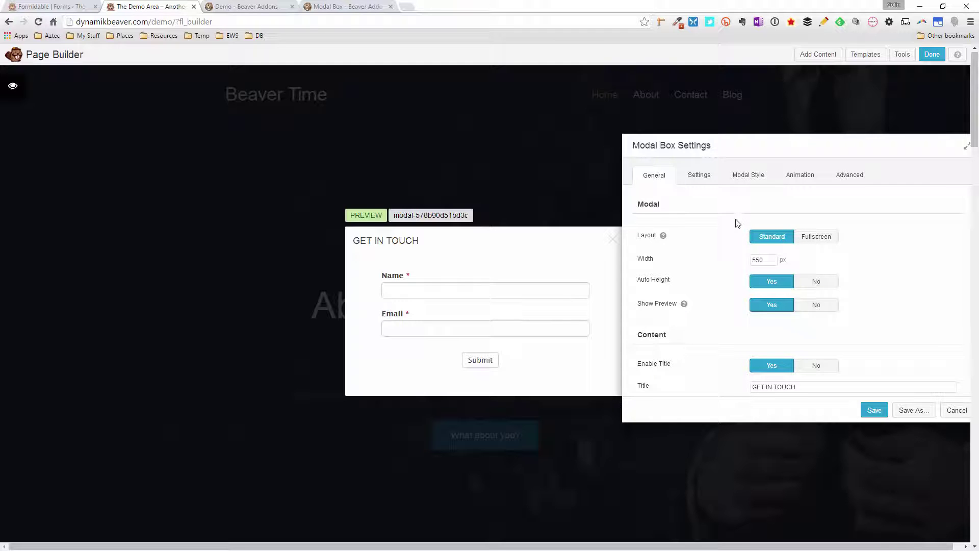
{"action": "scroll", "coordinate": [727, 238], "scroll_direction": "down", "scroll_amount": 4}
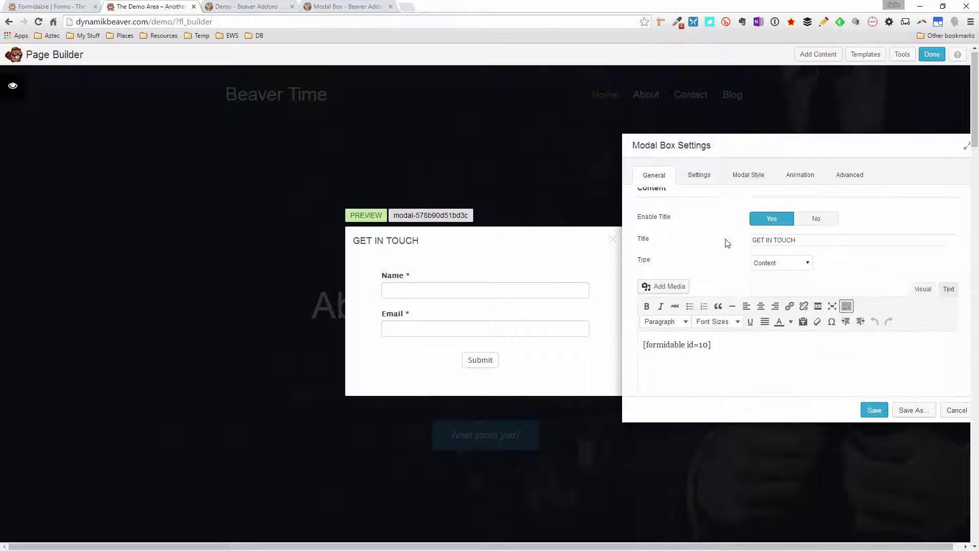
{"action": "scroll", "coordinate": [714, 235], "scroll_direction": "up", "scroll_amount": 4}
{"action": "scroll", "coordinate": [693, 209], "scroll_direction": "down", "scroll_amount": 1}
{"action": "left_click", "coordinate": [699, 175]}
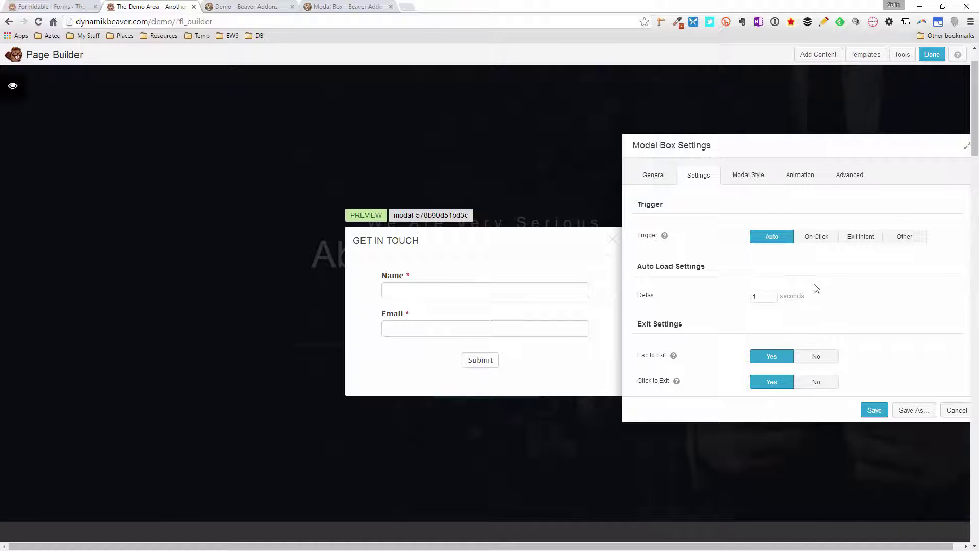
Switch the trigger to On Click with a Click Here button and review its Button Style options.
{"action": "left_click", "coordinate": [818, 241]}
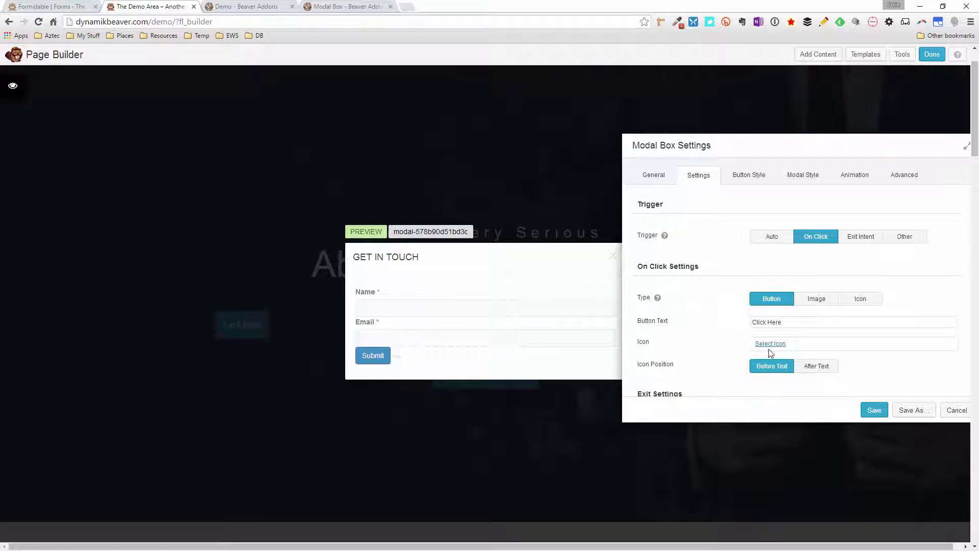
{"action": "scroll", "coordinate": [728, 326], "scroll_direction": "down", "scroll_amount": 1}
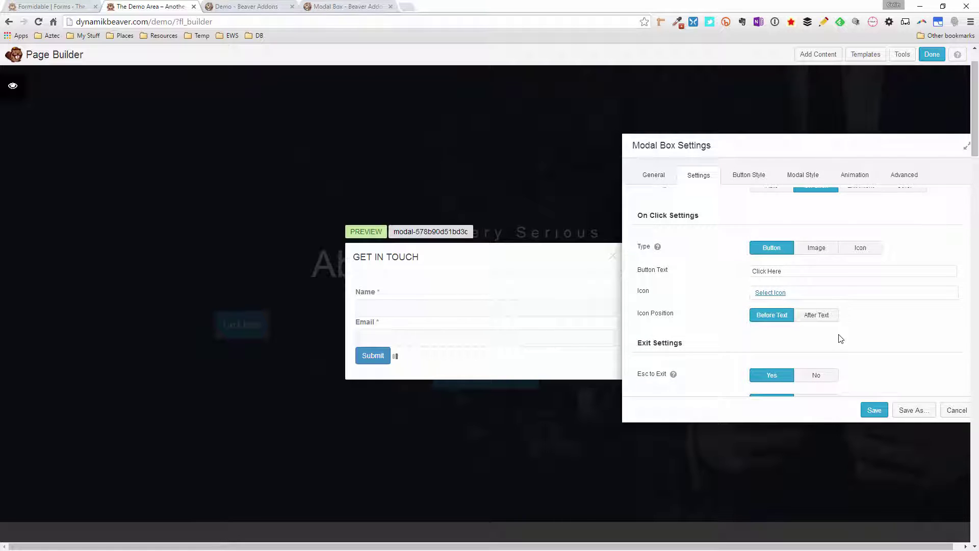
{"action": "scroll", "coordinate": [743, 332], "scroll_direction": "down", "scroll_amount": 1}
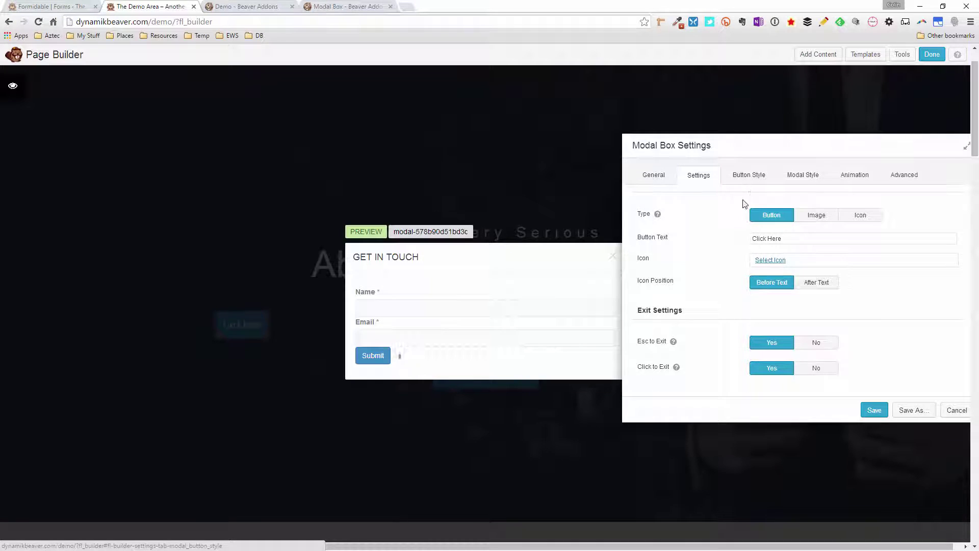
{"action": "left_click", "coordinate": [749, 176]}
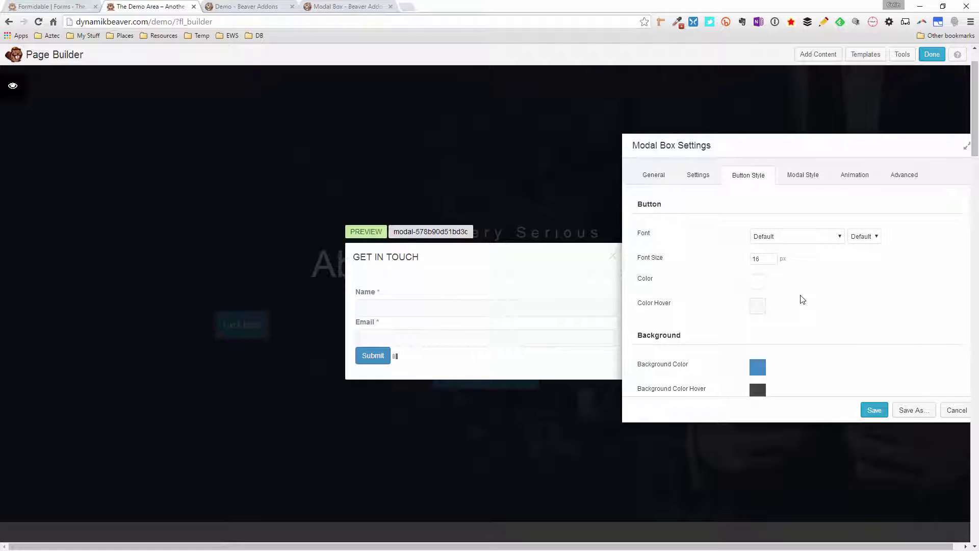
{"action": "scroll", "coordinate": [802, 299], "scroll_direction": "down", "scroll_amount": 2}
{"action": "scroll", "coordinate": [814, 292], "scroll_direction": "down", "scroll_amount": 1}
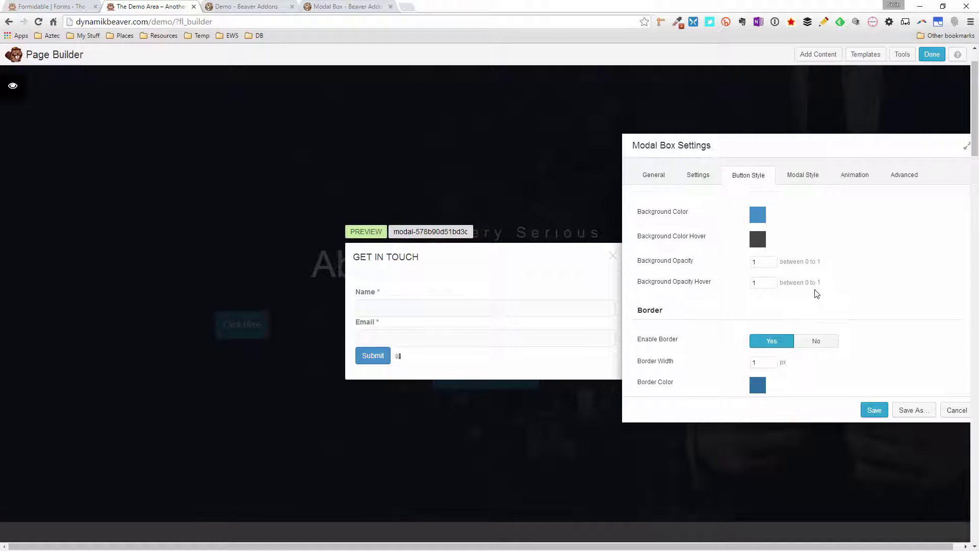
{"action": "scroll", "coordinate": [847, 288], "scroll_direction": "down", "scroll_amount": 1}
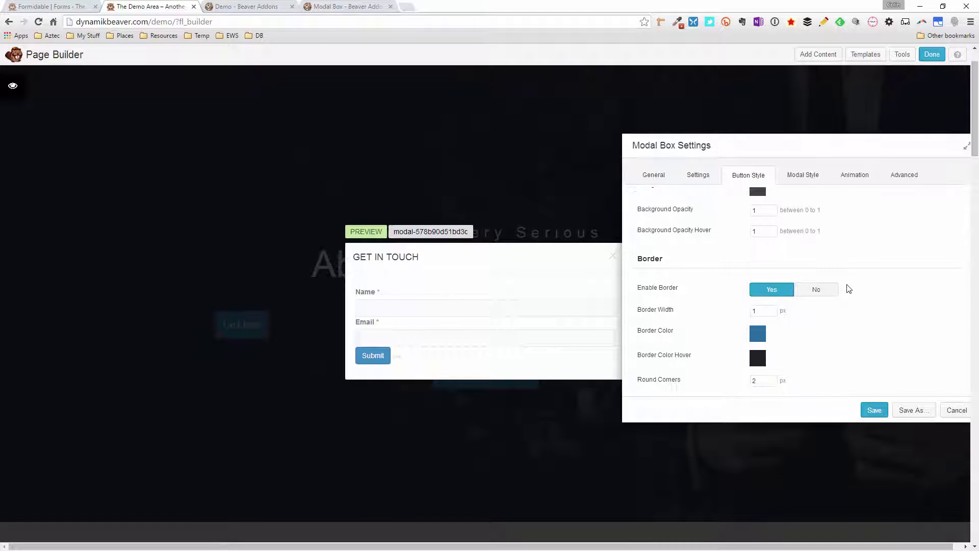
{"action": "scroll", "coordinate": [847, 288], "scroll_direction": "down", "scroll_amount": 1}
{"action": "scroll", "coordinate": [847, 287], "scroll_direction": "up", "scroll_amount": 2}
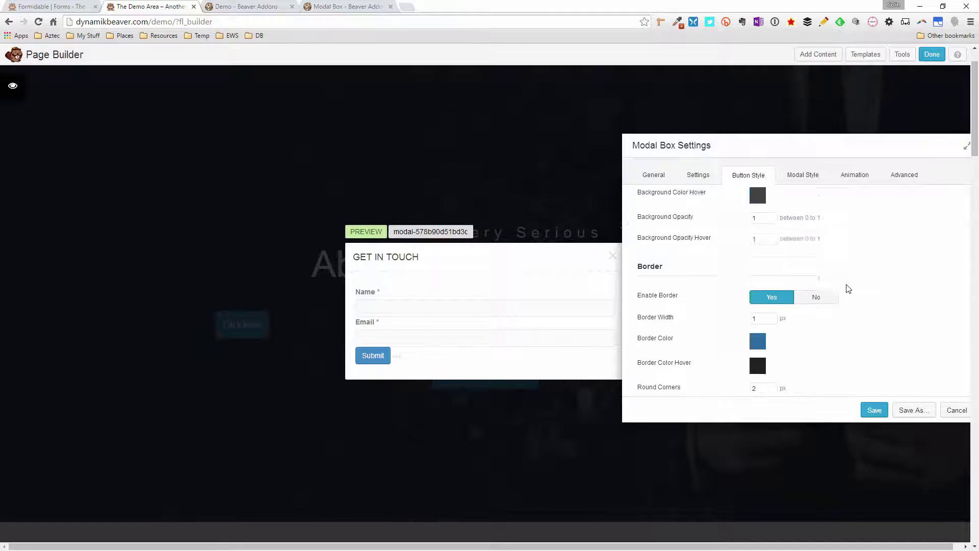
{"action": "scroll", "coordinate": [847, 287], "scroll_direction": "down", "scroll_amount": 1}
{"action": "scroll", "coordinate": [847, 288], "scroll_direction": "down", "scroll_amount": 1}
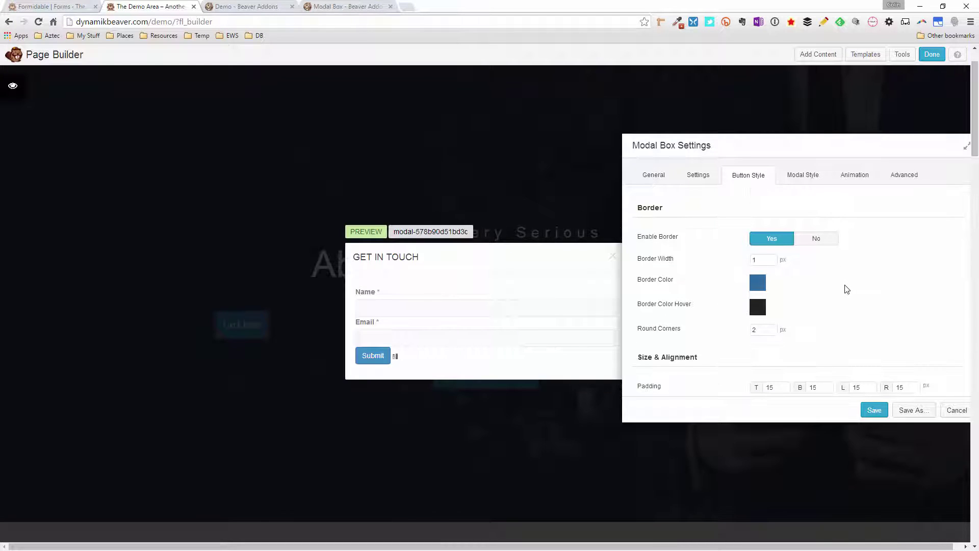
{"action": "scroll", "coordinate": [846, 288], "scroll_direction": "down", "scroll_amount": 1}
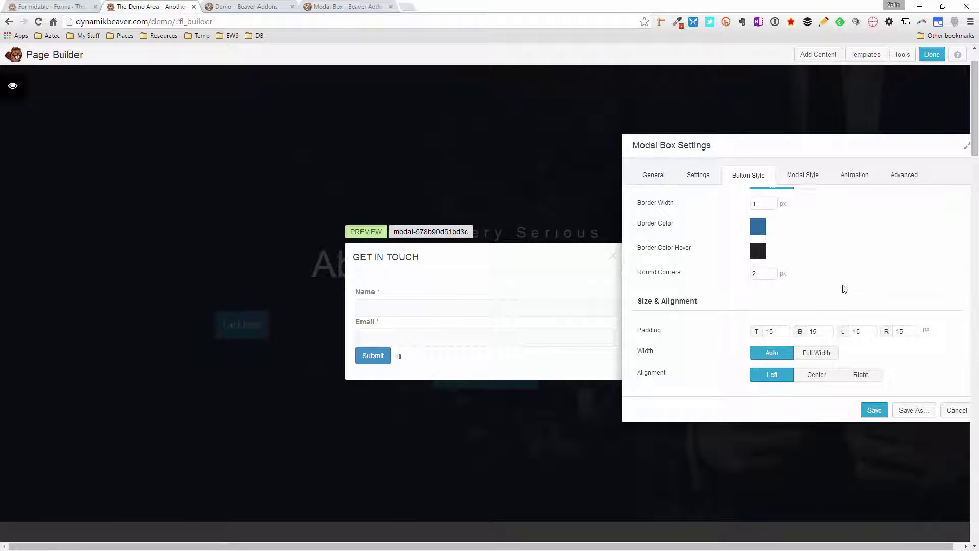
{"action": "scroll", "coordinate": [844, 289], "scroll_direction": "up", "scroll_amount": 3}
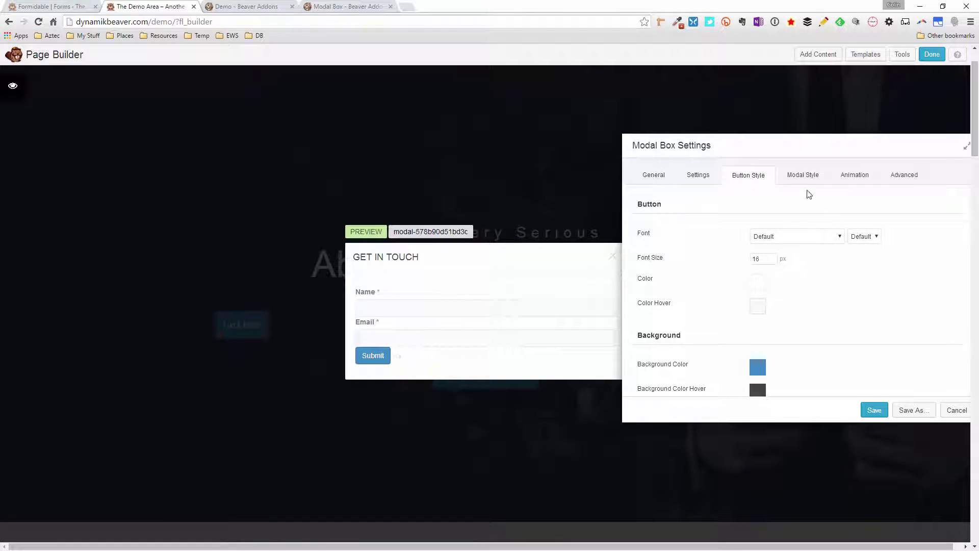
{"action": "left_click", "coordinate": [803, 178]}
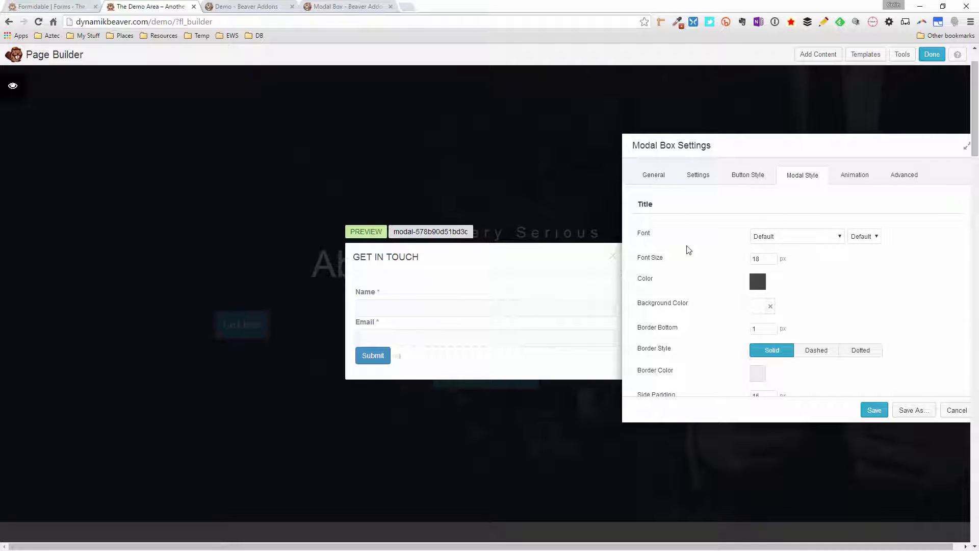
Keep the default title font and set it to 24 px with a light text colour.
{"action": "left_click", "coordinate": [798, 239]}
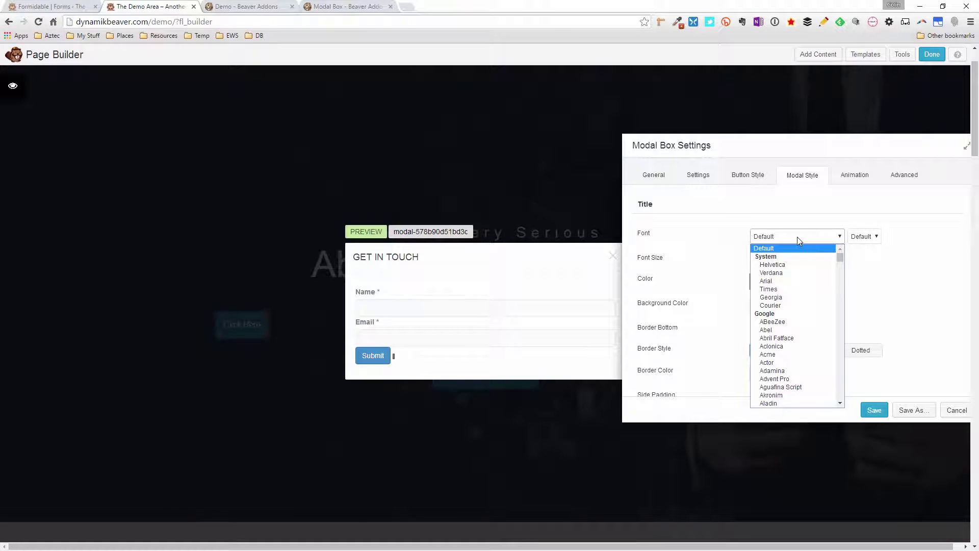
{"action": "left_click", "coordinate": [798, 239]}
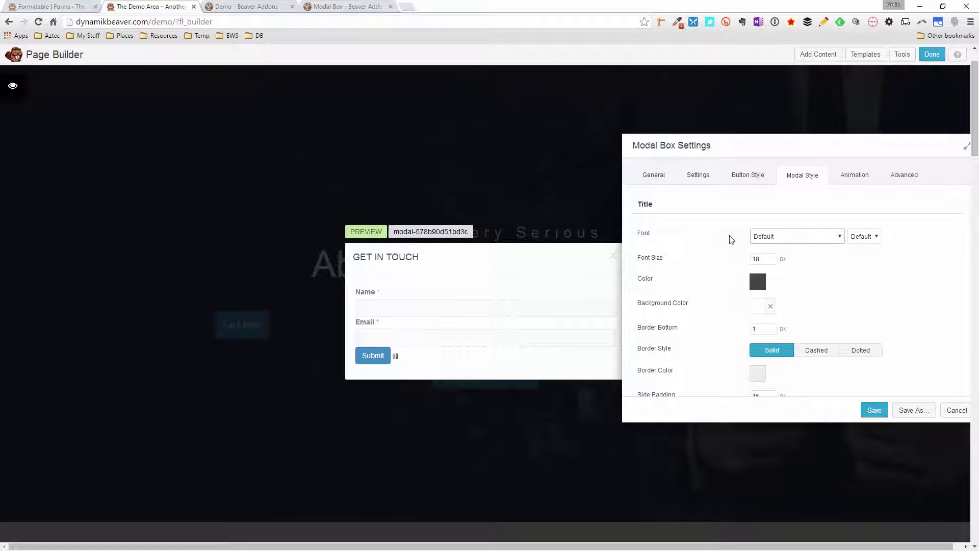
{"action": "left_click_drag", "start_coordinate": [769, 258], "coordinate": [740, 256]}
{"action": "type", "text": "24"}
{"action": "left_click", "coordinate": [855, 268]}
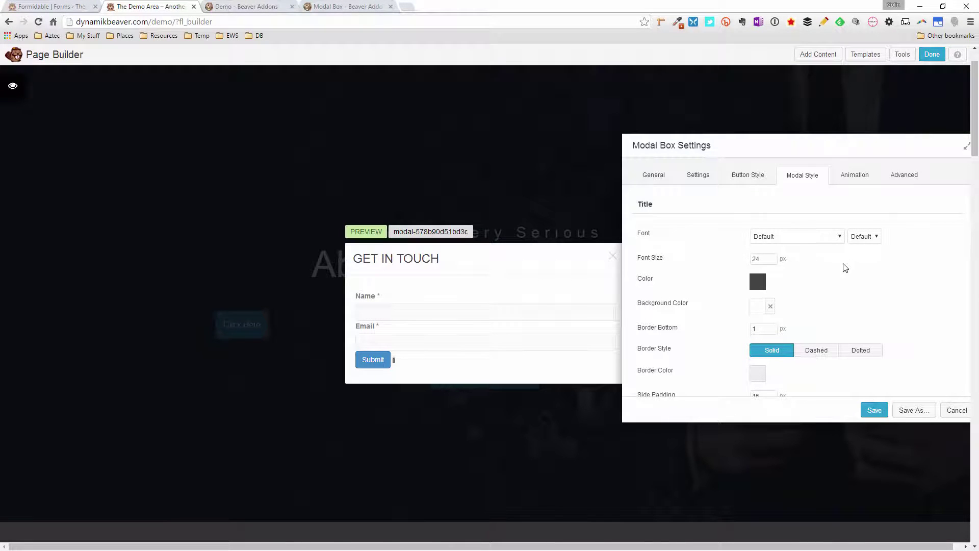
{"action": "left_click", "coordinate": [758, 286]}
{"action": "left_click", "coordinate": [759, 322]}
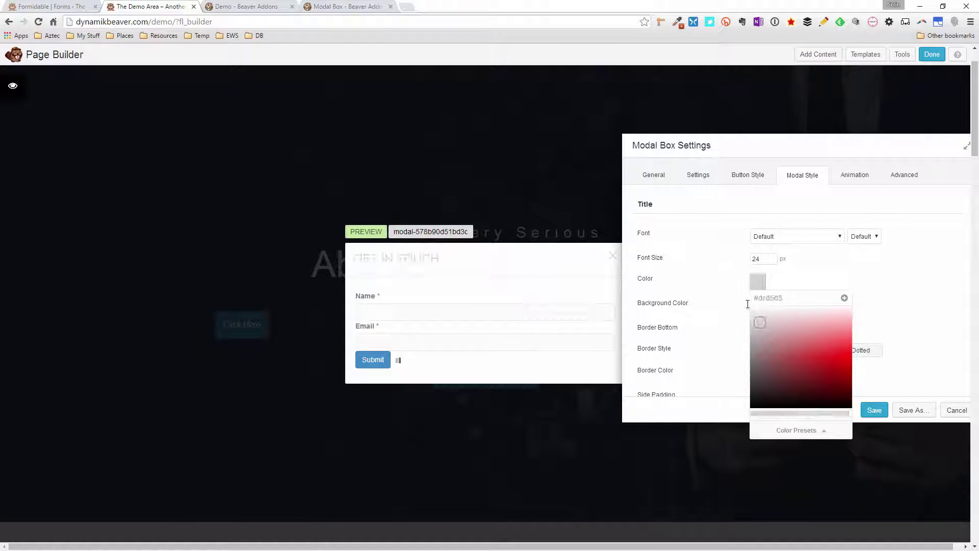
{"action": "left_click", "coordinate": [822, 280]}
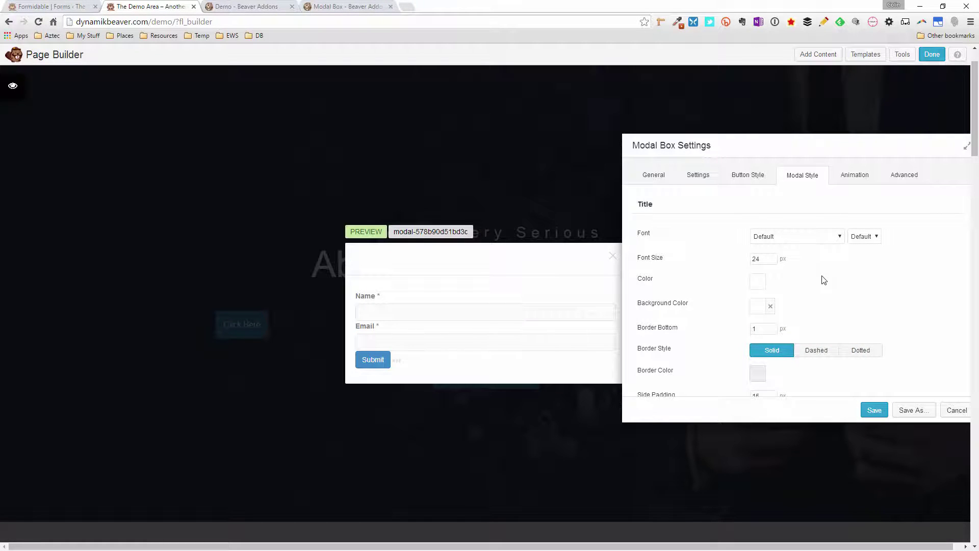
Give the title bar a blue #0490e0 background from the preset colours.
{"action": "left_click", "coordinate": [759, 311]}
{"action": "left_click", "coordinate": [792, 454]}
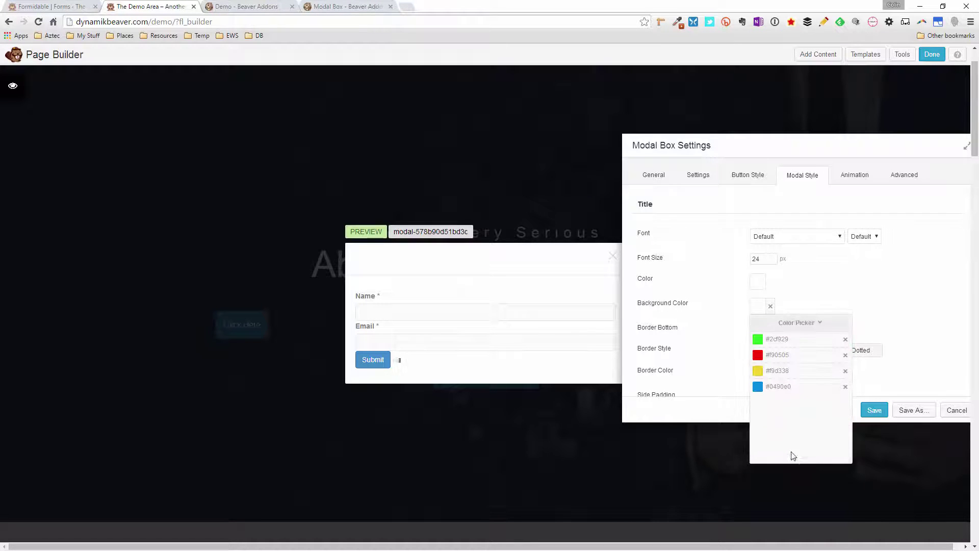
{"action": "left_click", "coordinate": [758, 388]}
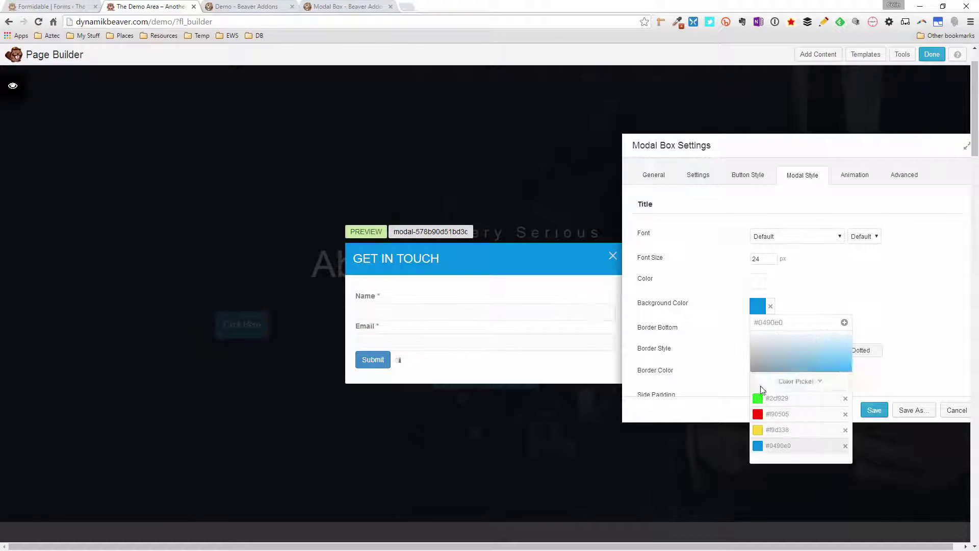
{"action": "left_click", "coordinate": [853, 286]}
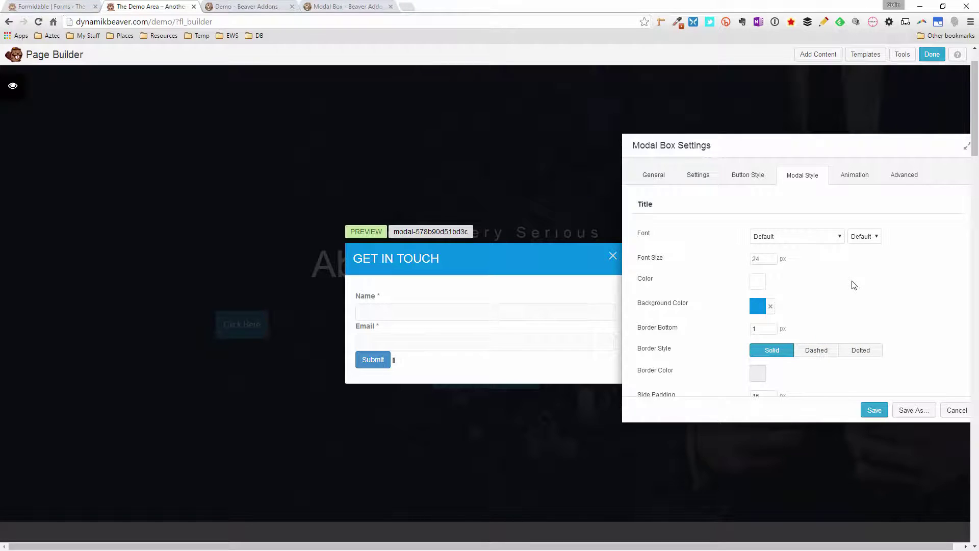
Give the title a solid red bottom border, reworking its thickness toward 5 px.
{"action": "left_click", "coordinate": [765, 326]}
{"action": "type", "text": "0"}
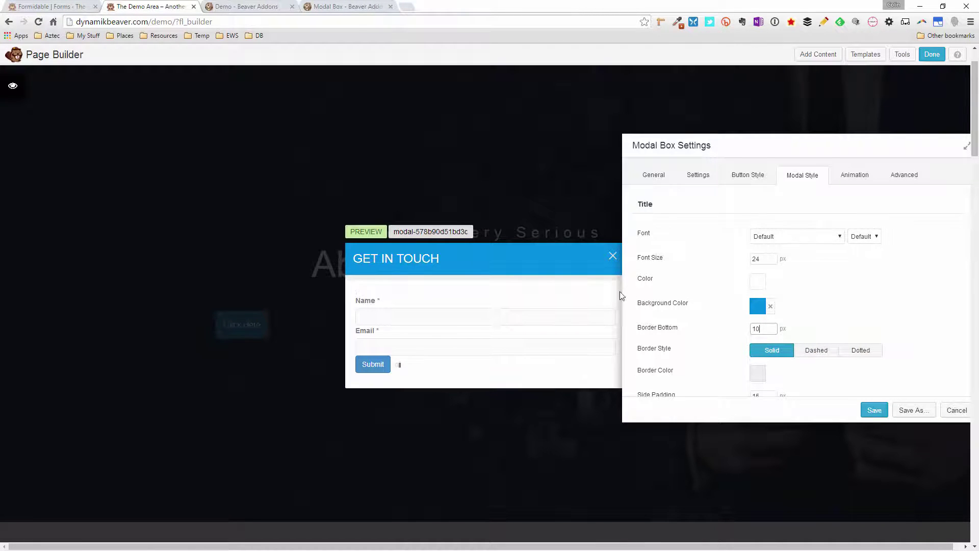
{"action": "left_click", "coordinate": [815, 356]}
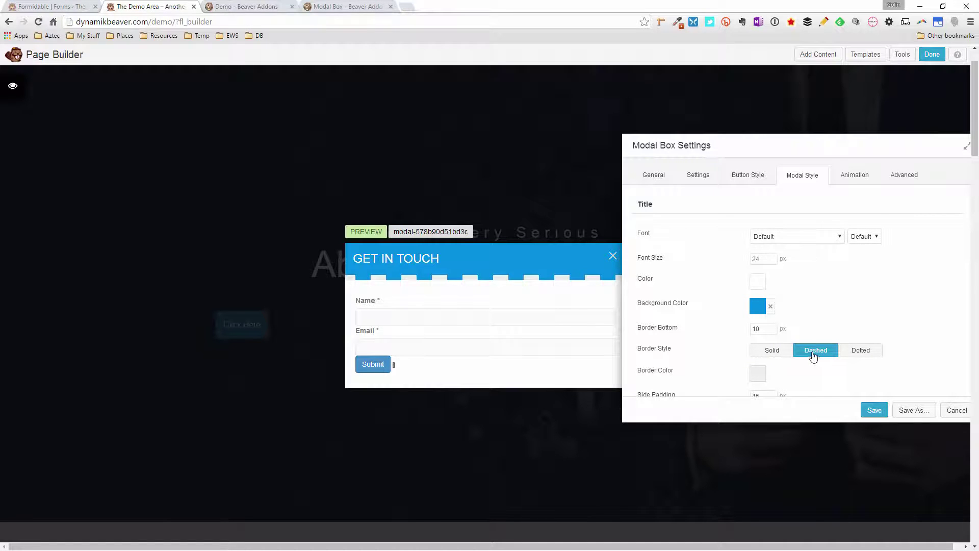
{"action": "left_click", "coordinate": [782, 350]}
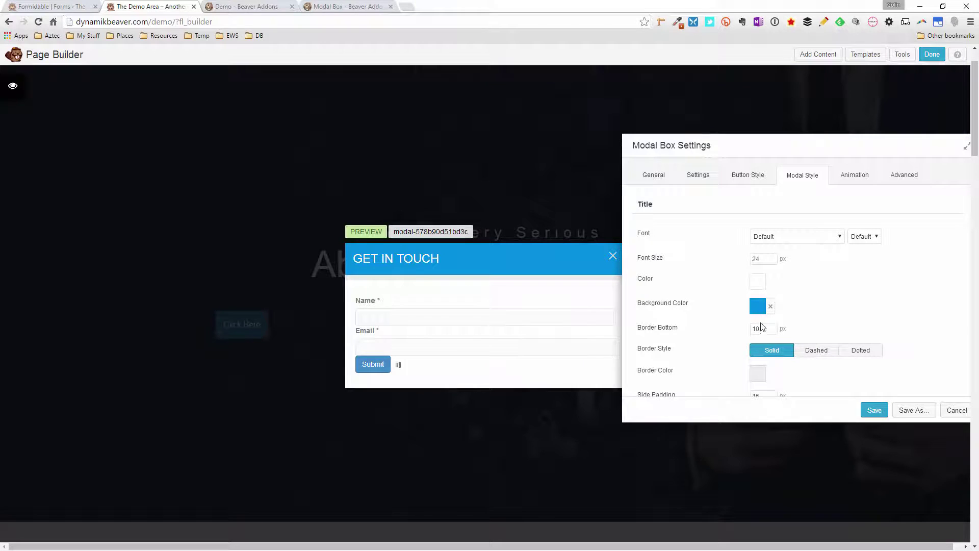
{"action": "left_click", "coordinate": [760, 377]}
{"action": "left_click_drag", "start_coordinate": [830, 433], "coordinate": [859, 442]}
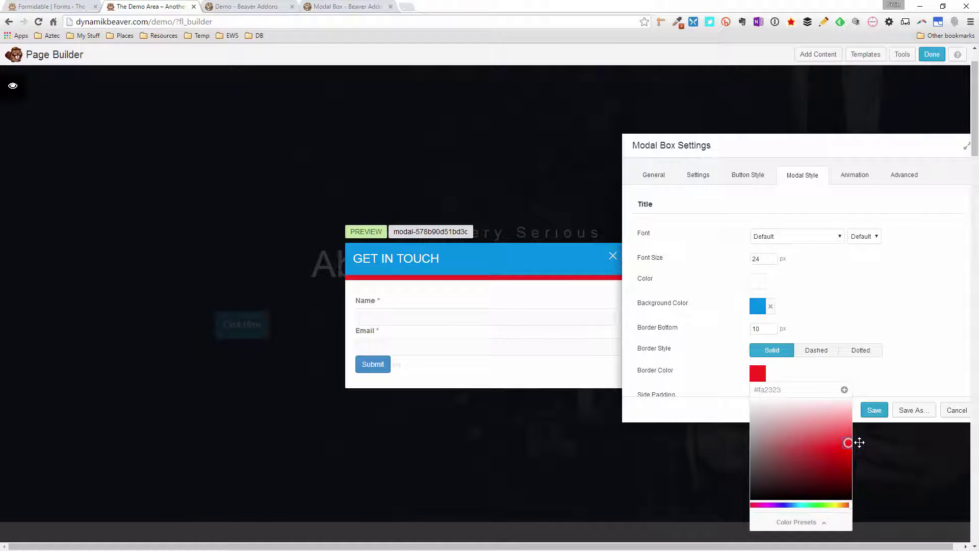
{"action": "left_click", "coordinate": [859, 442]}
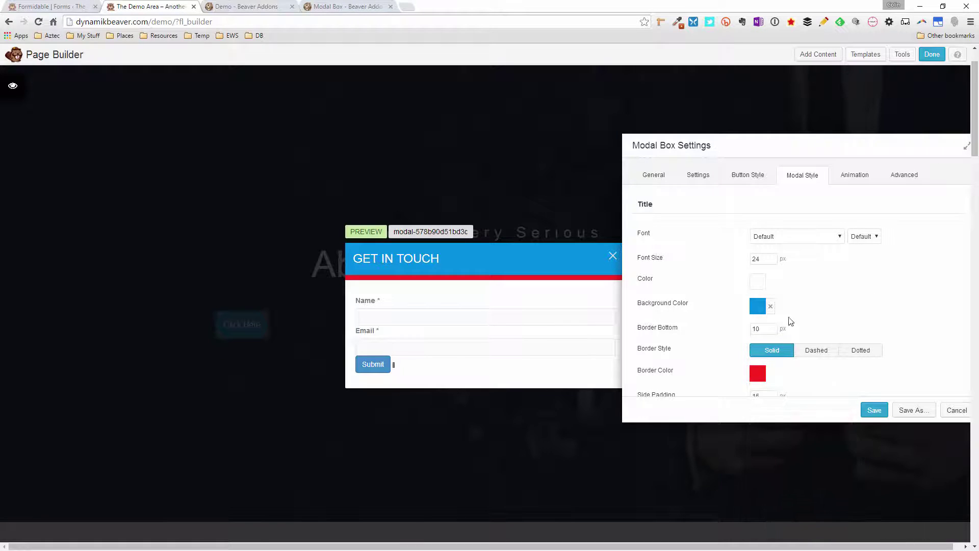
{"action": "left_click_drag", "start_coordinate": [775, 328], "coordinate": [721, 327]}
Set the title side padding to 15 and set the GET IN TOUCH title alignment to Center.
{"action": "type", "text": "5"}
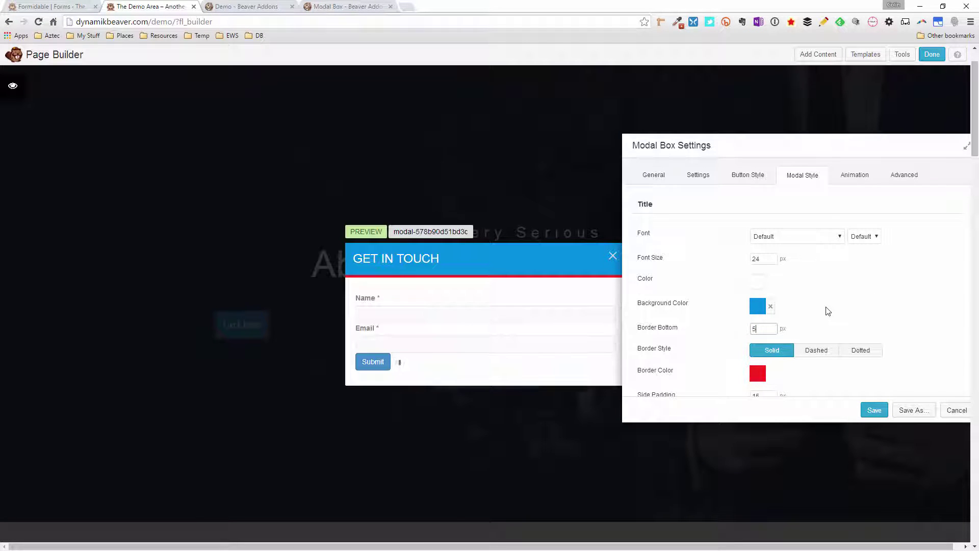
{"action": "scroll", "coordinate": [850, 305], "scroll_direction": "down", "scroll_amount": 2}
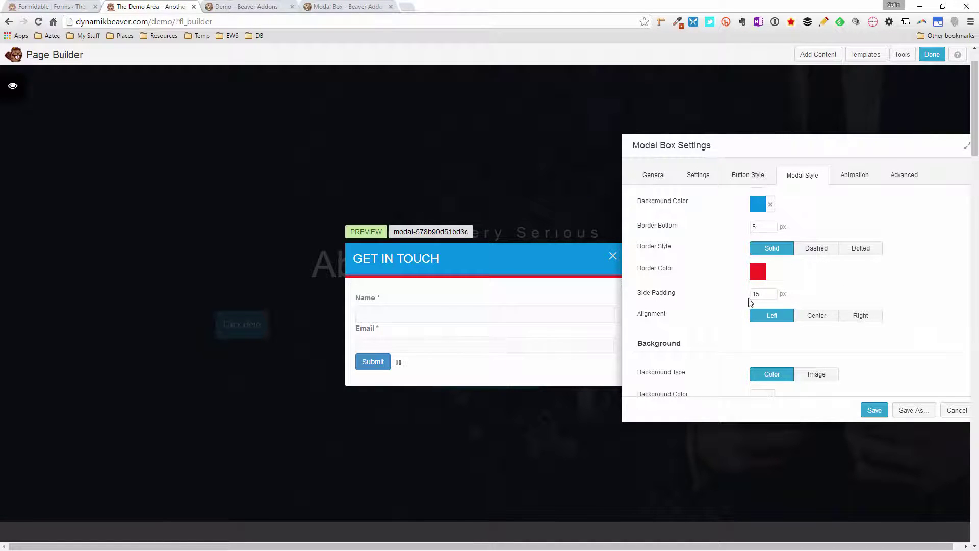
{"action": "left_click", "coordinate": [755, 294]}
{"action": "double_click", "coordinate": [754, 295]}
{"action": "type", "text": "55"}
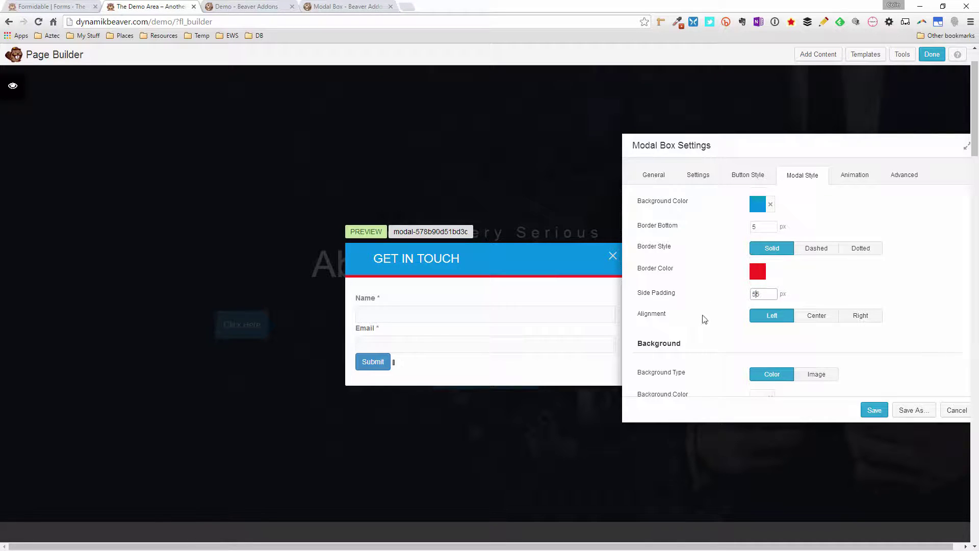
{"action": "key", "text": "BackSpace"}
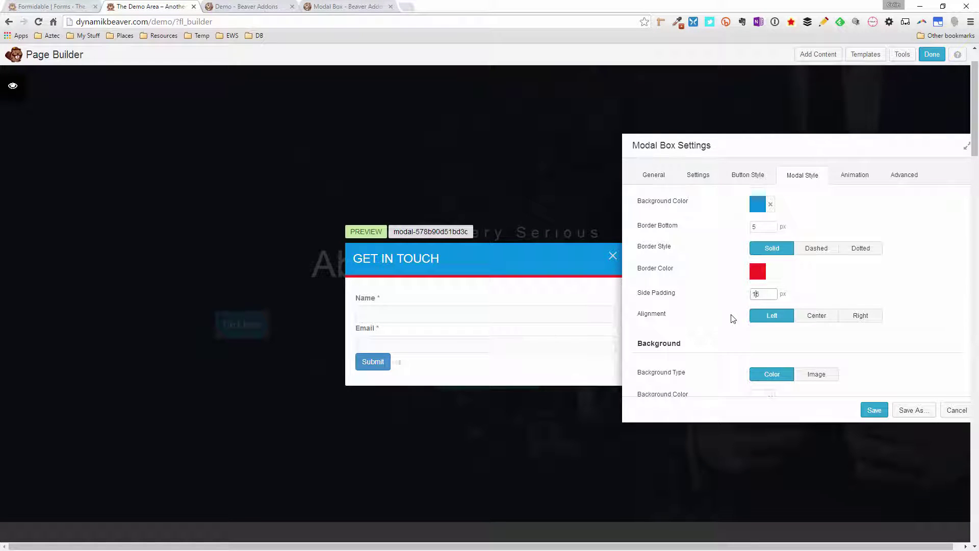
{"action": "left_click", "coordinate": [816, 319]}
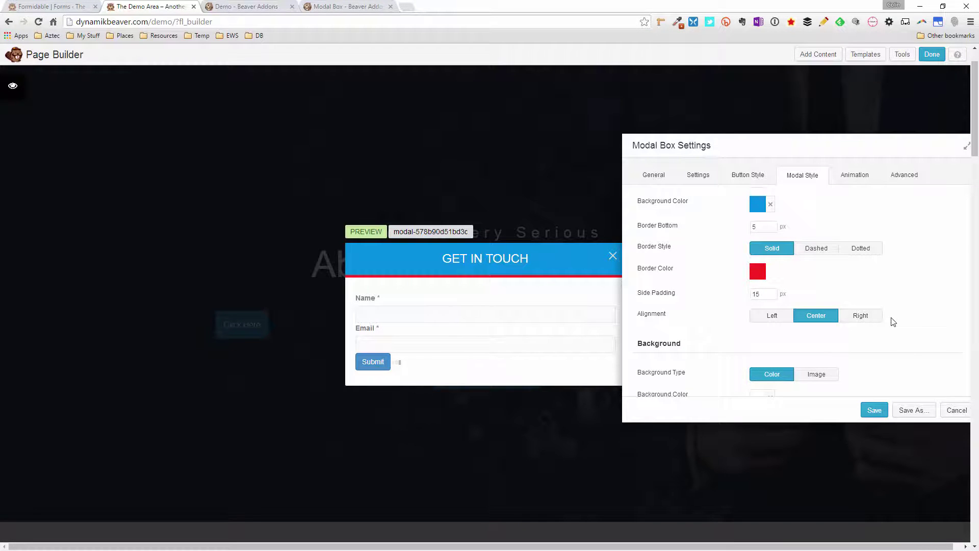
{"action": "scroll", "coordinate": [893, 321], "scroll_direction": "down", "scroll_amount": 1}
{"action": "scroll", "coordinate": [893, 321], "scroll_direction": "down", "scroll_amount": 1}
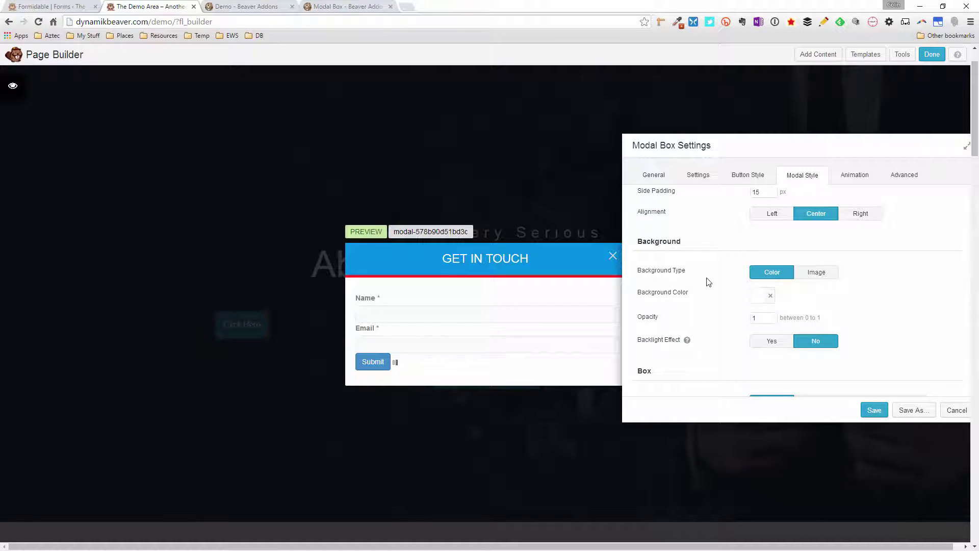
Make the modal body background yellow using a preset colour.
{"action": "left_click", "coordinate": [758, 303]}
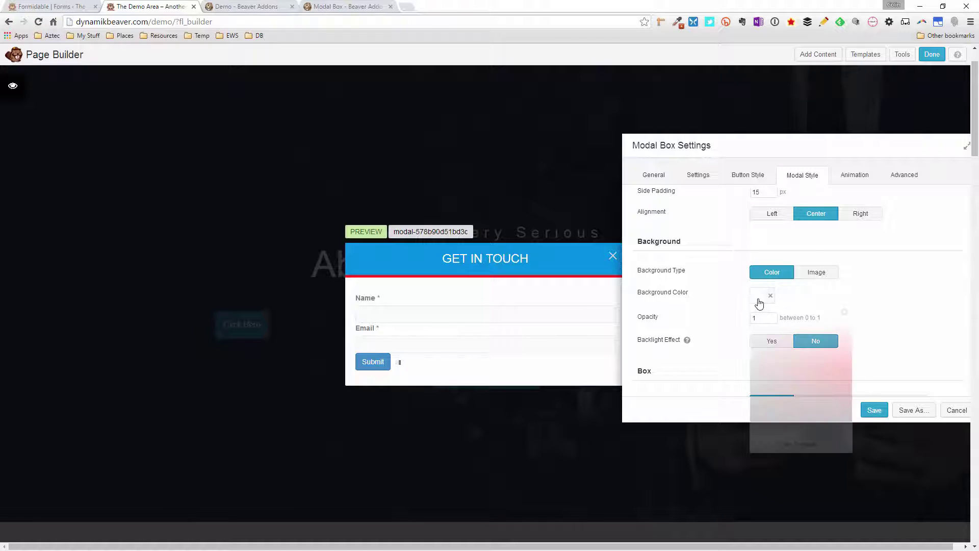
{"action": "left_click", "coordinate": [788, 445]}
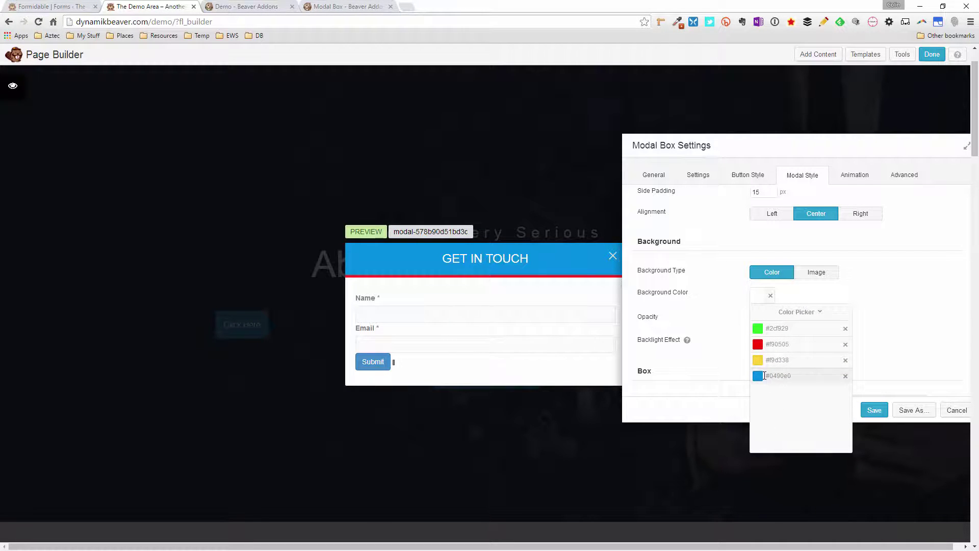
{"action": "left_click", "coordinate": [785, 360]}
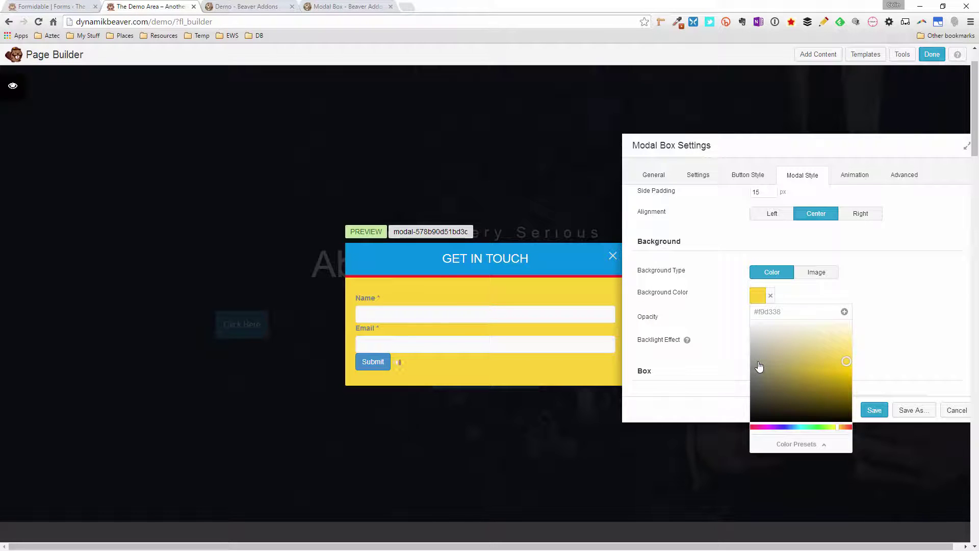
{"action": "left_click", "coordinate": [877, 309]}
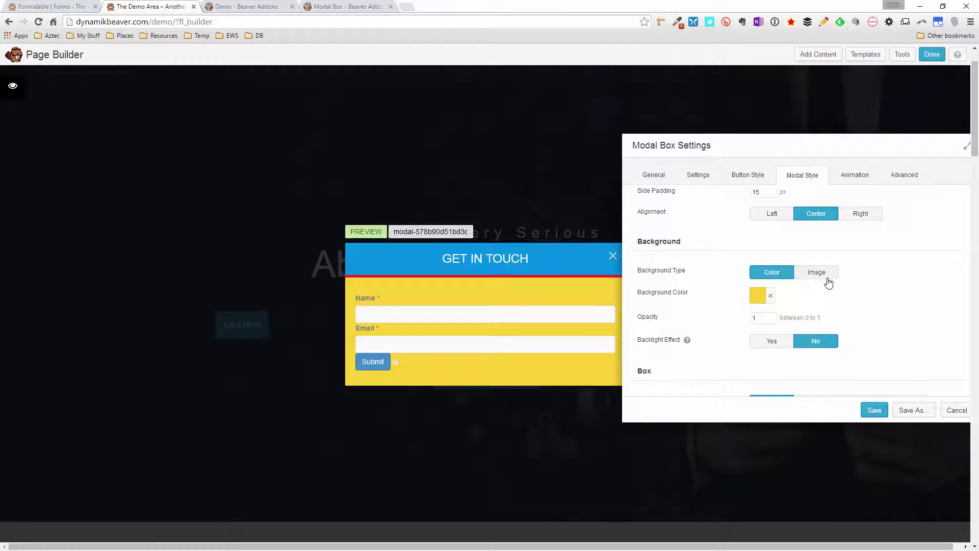
Give the modal box a solid 10 px red border at the Default position.
{"action": "scroll", "coordinate": [862, 310], "scroll_direction": "down", "scroll_amount": 1}
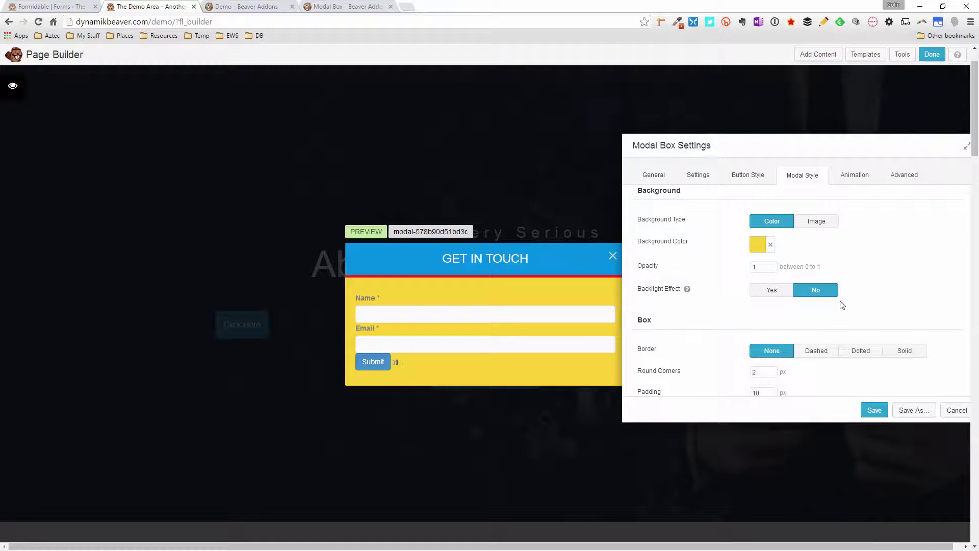
{"action": "scroll", "coordinate": [873, 299], "scroll_direction": "down", "scroll_amount": 1}
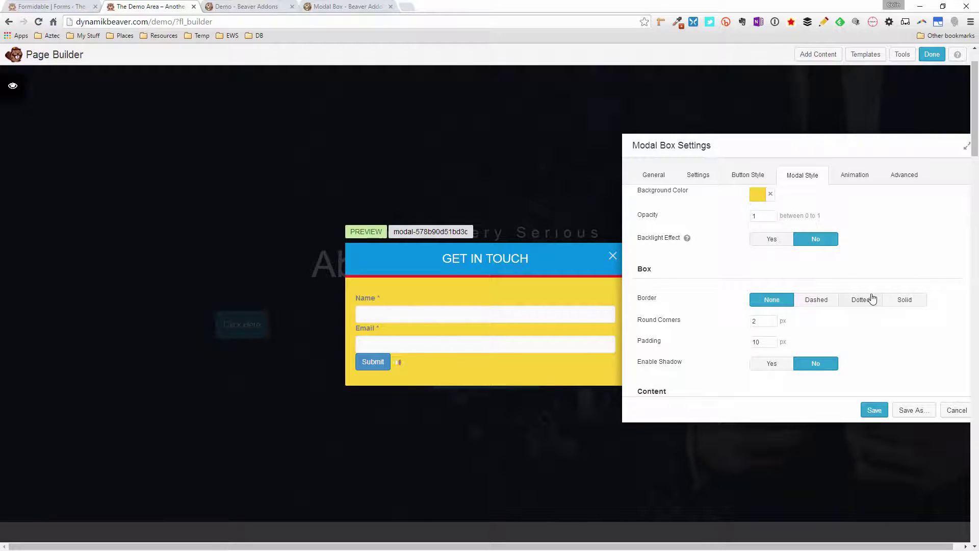
{"action": "scroll", "coordinate": [872, 328], "scroll_direction": "down", "scroll_amount": 1}
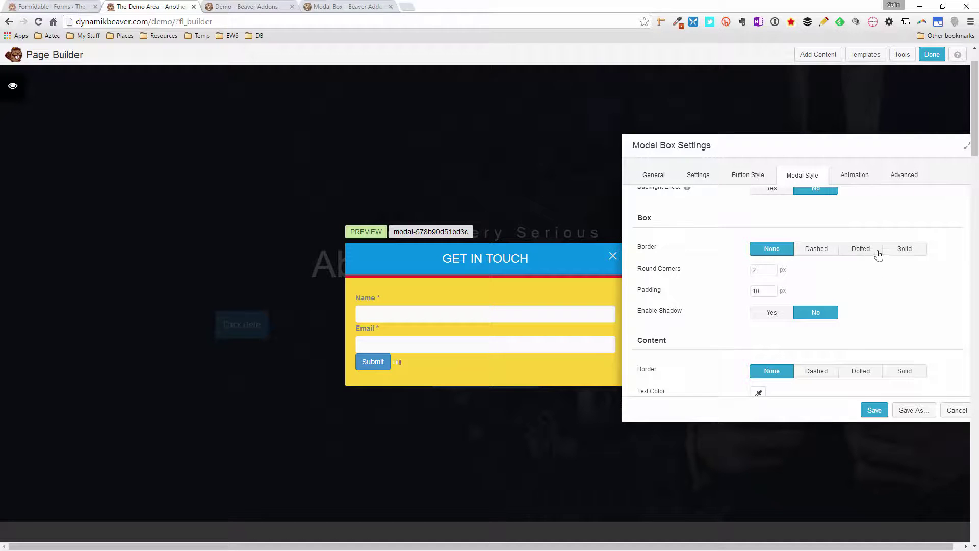
{"action": "left_click", "coordinate": [903, 251]}
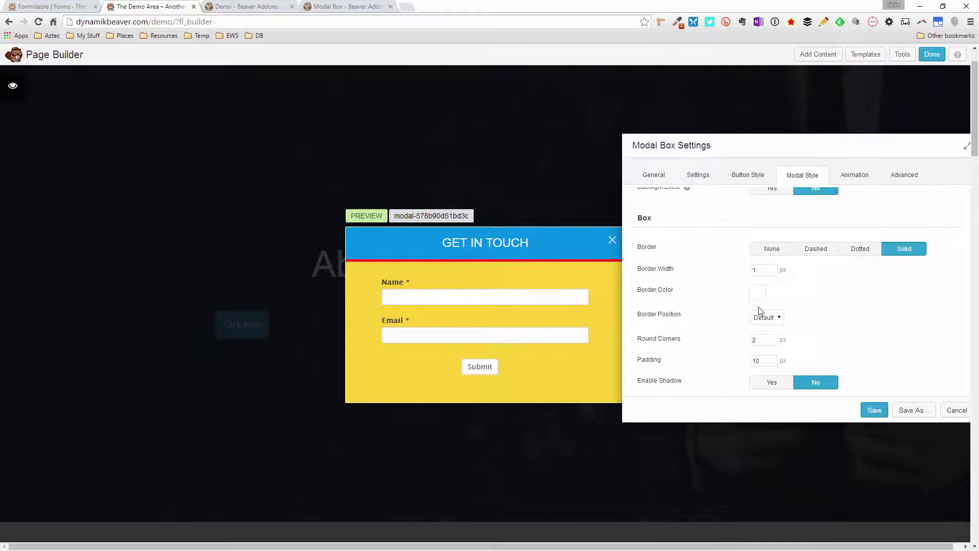
{"action": "left_click", "coordinate": [763, 272]}
{"action": "left_click", "coordinate": [764, 294]}
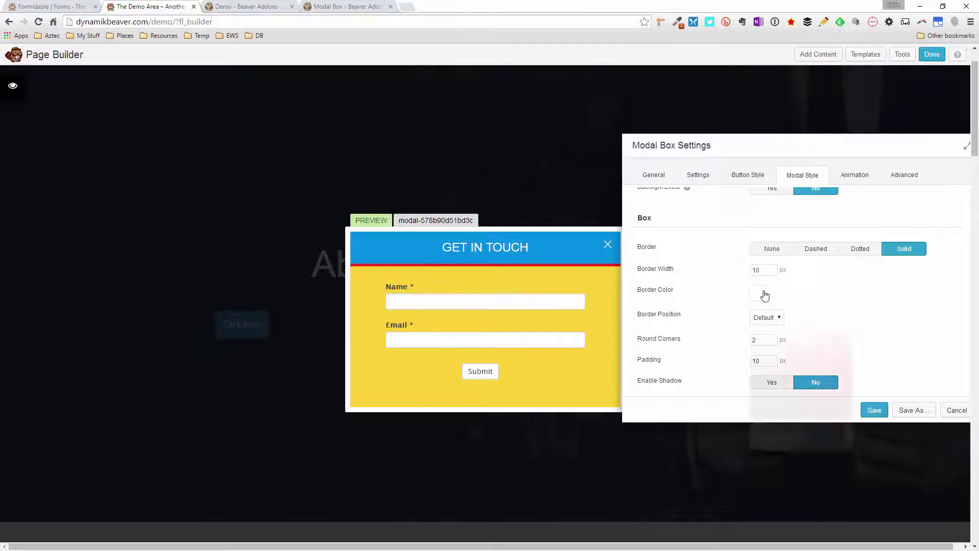
{"action": "left_click_drag", "start_coordinate": [832, 335], "coordinate": [868, 367]}
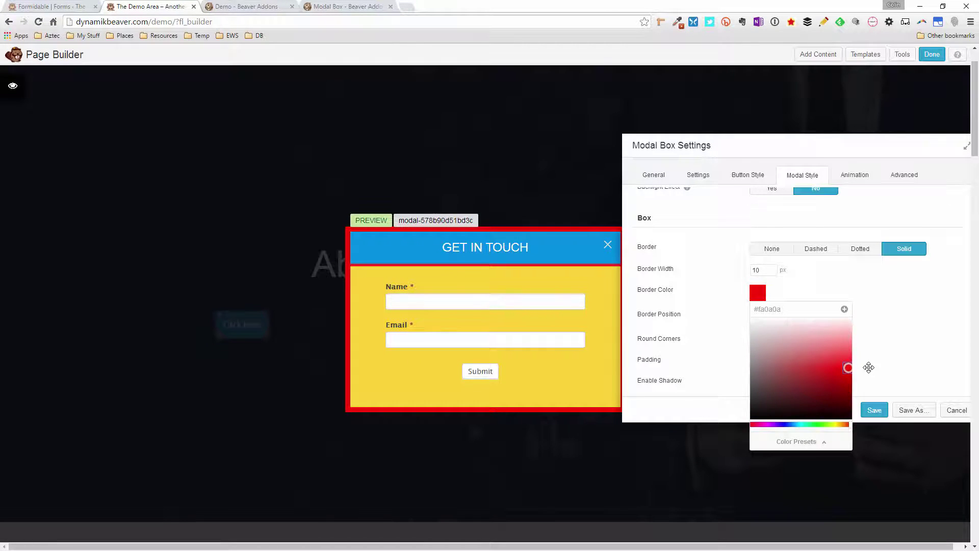
{"action": "left_click", "coordinate": [869, 367]}
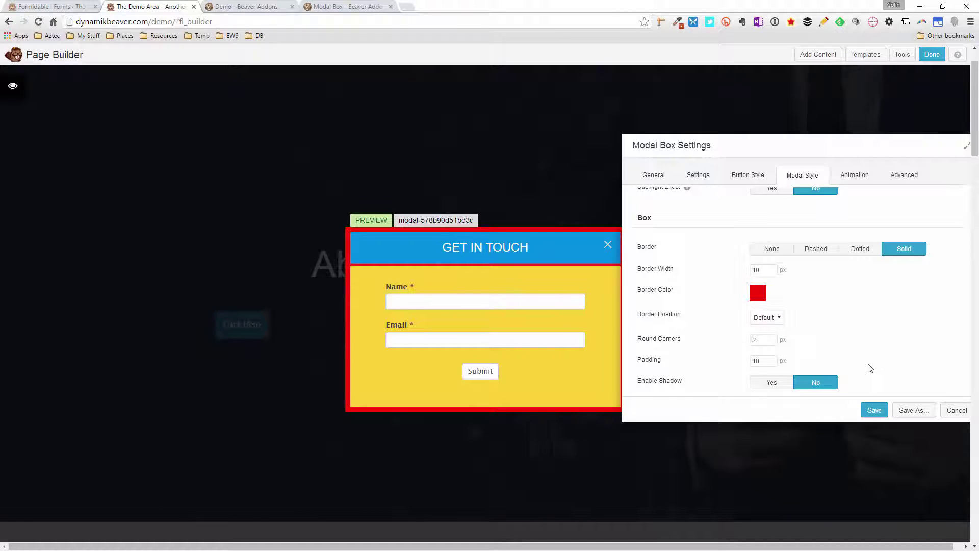
{"action": "left_click_drag", "start_coordinate": [763, 269], "coordinate": [746, 276]}
{"action": "left_click", "coordinate": [783, 254]}
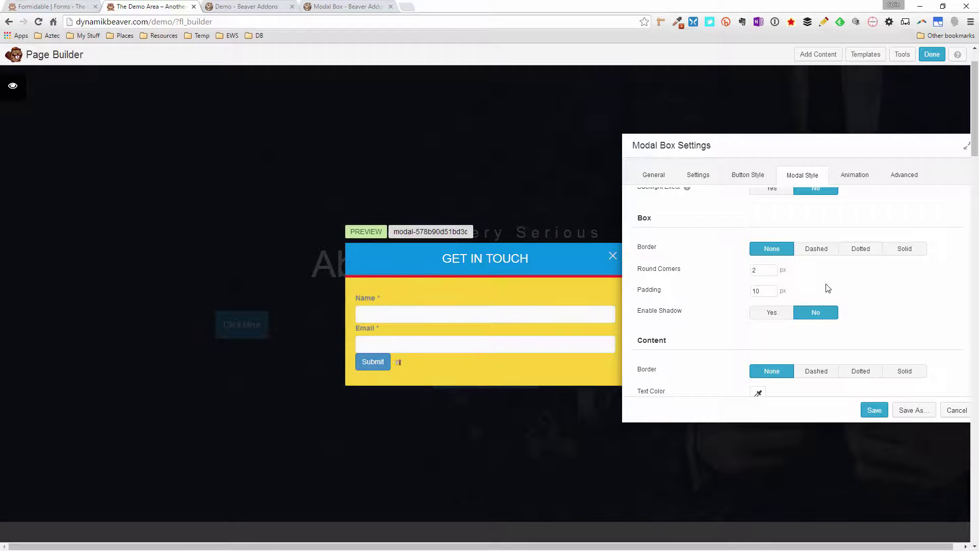
{"action": "left_click", "coordinate": [767, 290]}
{"action": "left_click", "coordinate": [906, 250]}
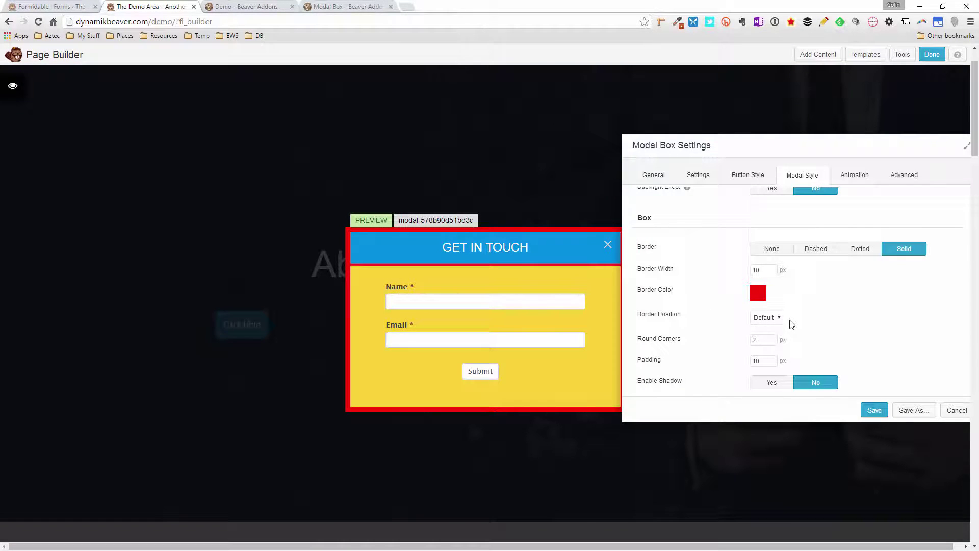
{"action": "left_click", "coordinate": [781, 323]}
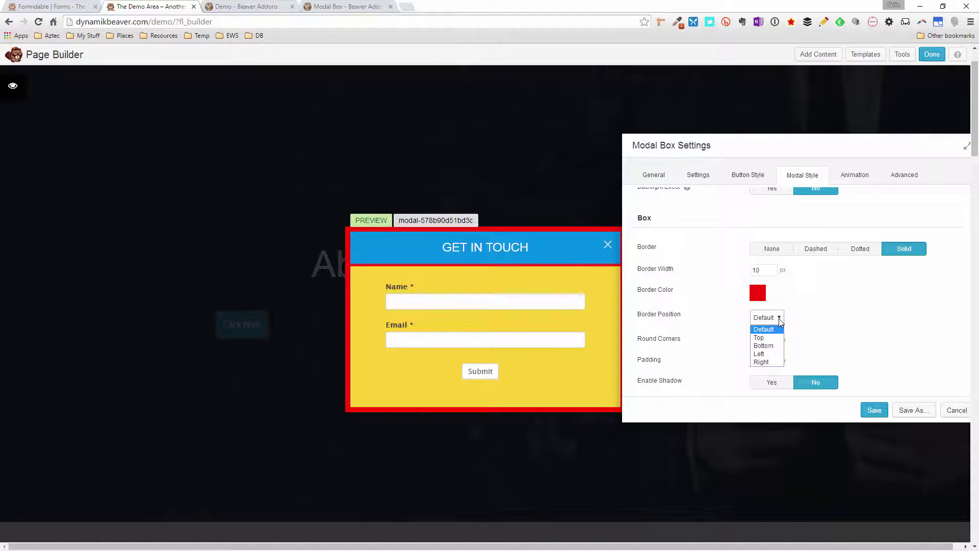
{"action": "left_click", "coordinate": [778, 318]}
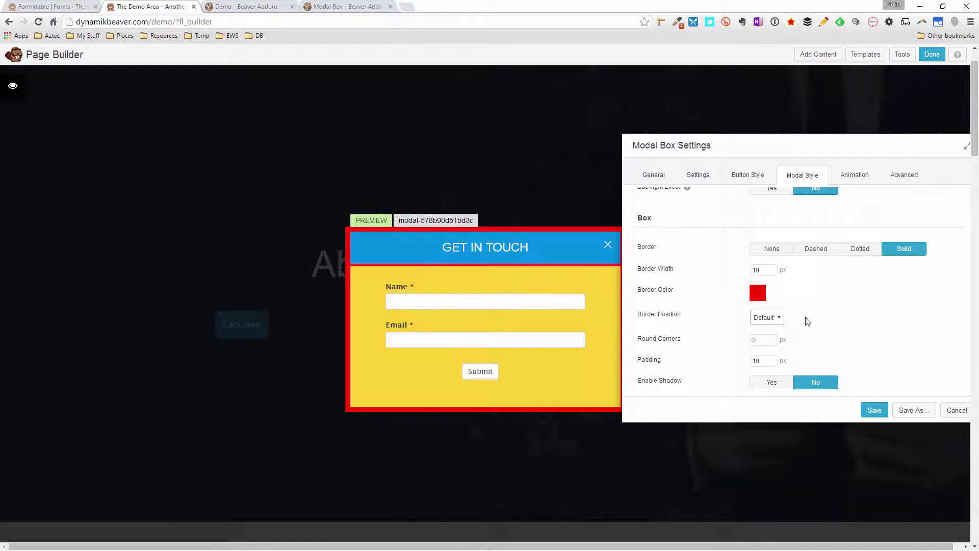
Set round corners to 2 and padding to 10, and enable the drop shadow.
{"action": "scroll", "coordinate": [806, 318], "scroll_direction": "down", "scroll_amount": 1}
{"action": "left_click_drag", "start_coordinate": [772, 289], "coordinate": [729, 293]}
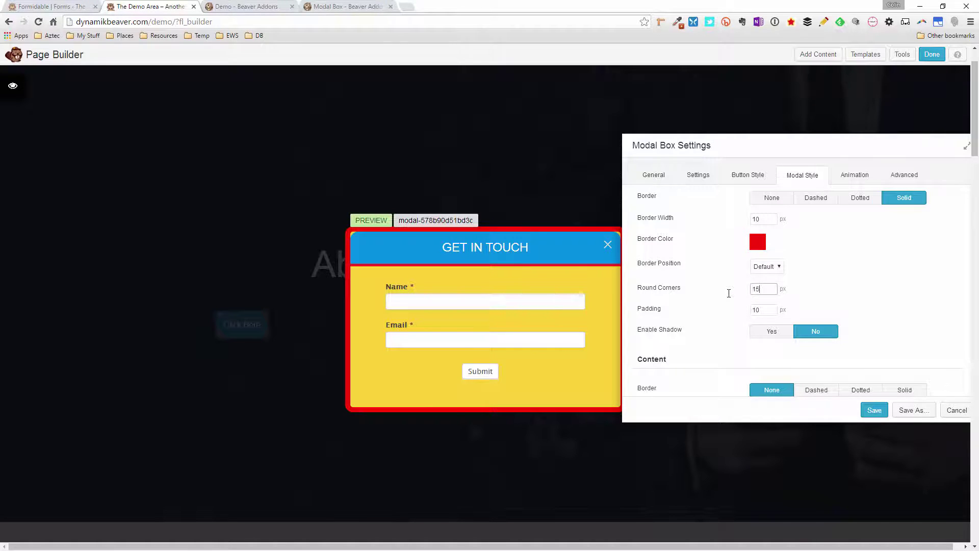
{"action": "left_click_drag", "start_coordinate": [758, 289], "coordinate": [743, 292]}
{"action": "type", "text": "2"}
{"action": "left_click", "coordinate": [768, 311]}
{"action": "type", "text": "40"}
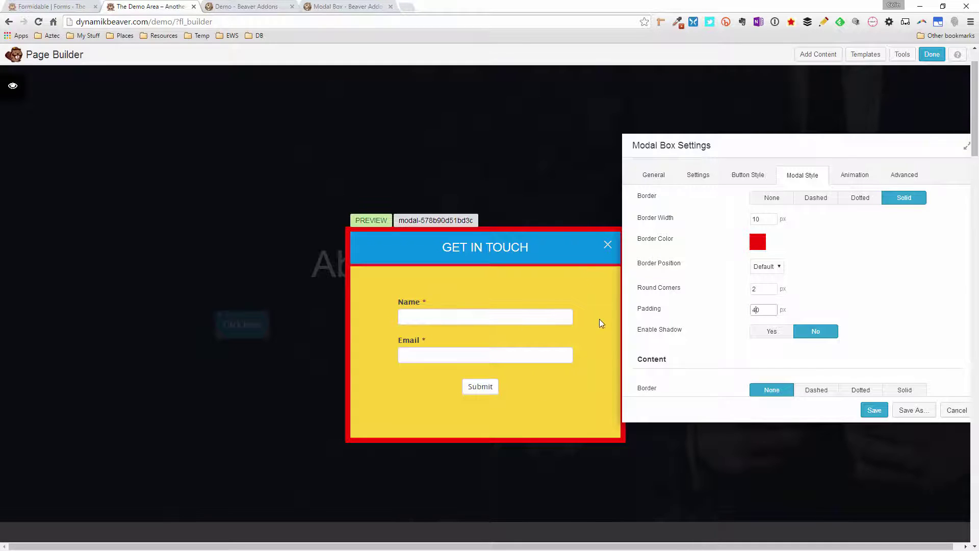
{"action": "key", "text": "BackSpace"}
{"action": "key", "text": "BackSpace"}
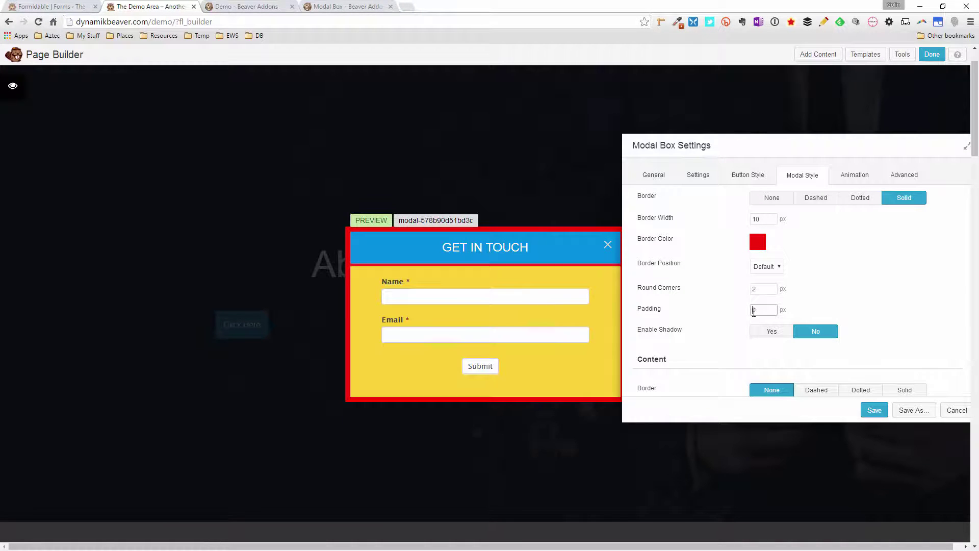
{"action": "type", "text": "10"}
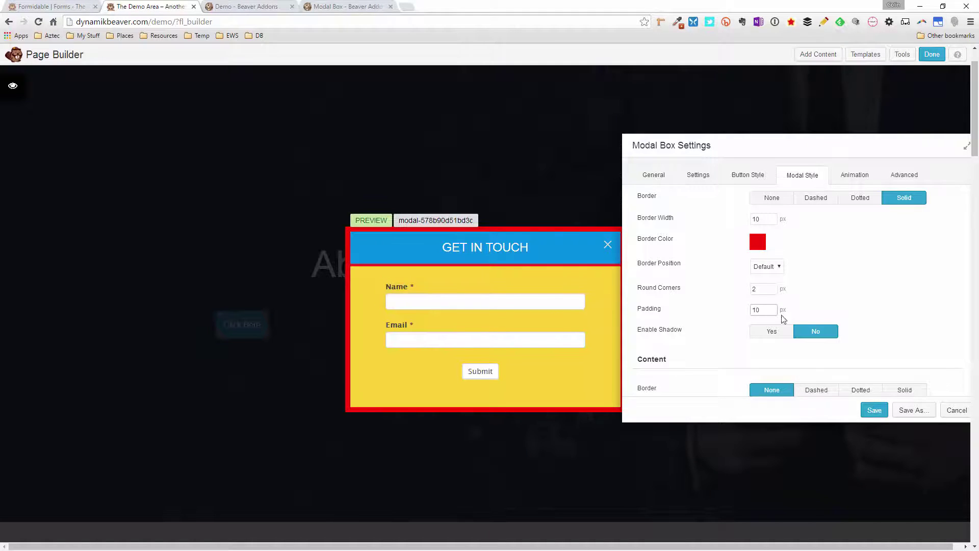
{"action": "left_click", "coordinate": [815, 302]}
{"action": "left_click_drag", "start_coordinate": [824, 145], "coordinate": [852, 136]}
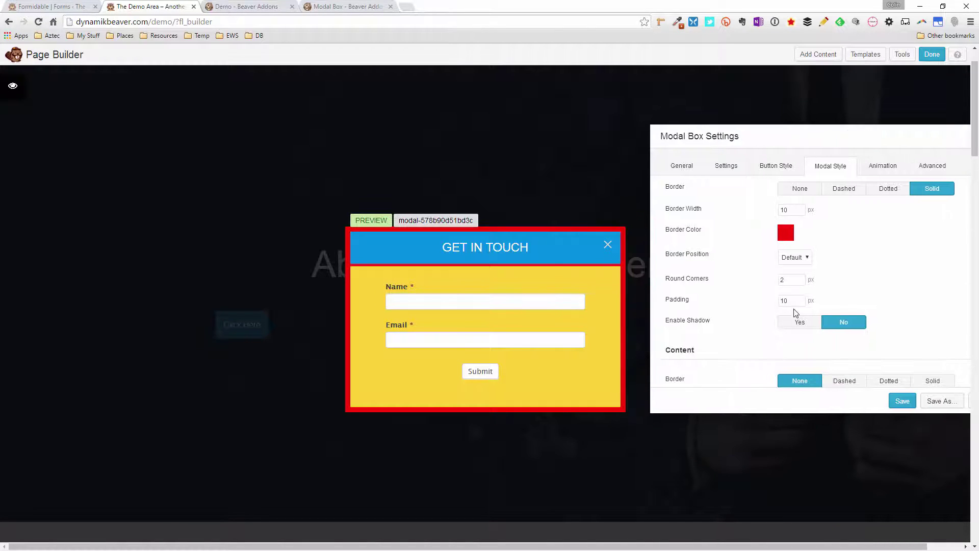
{"action": "left_click", "coordinate": [789, 323]}
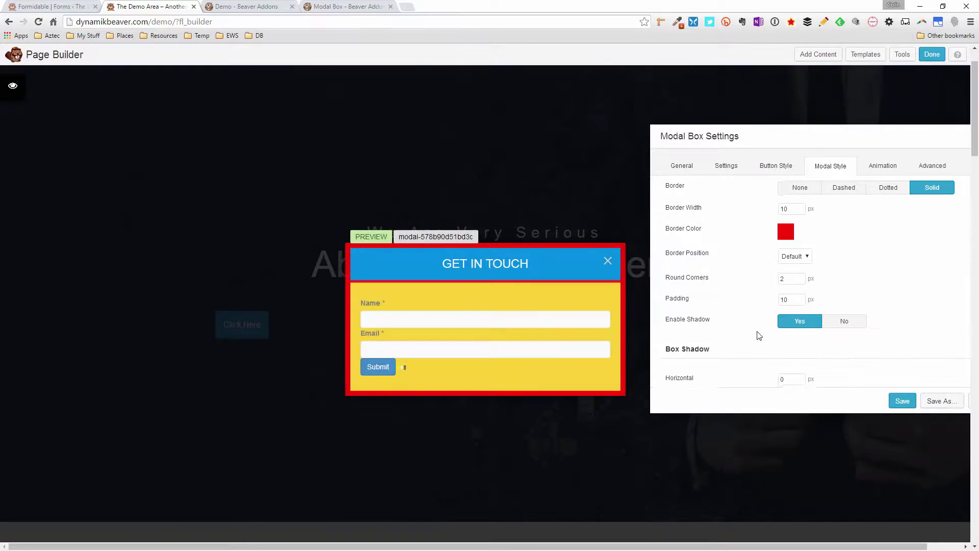
Enter 5 for both the horizontal and vertical box shadow offsets.
{"action": "scroll", "coordinate": [757, 335], "scroll_direction": "down", "scroll_amount": 3}
{"action": "double_click", "coordinate": [784, 278]}
{"action": "type", "text": "5"}
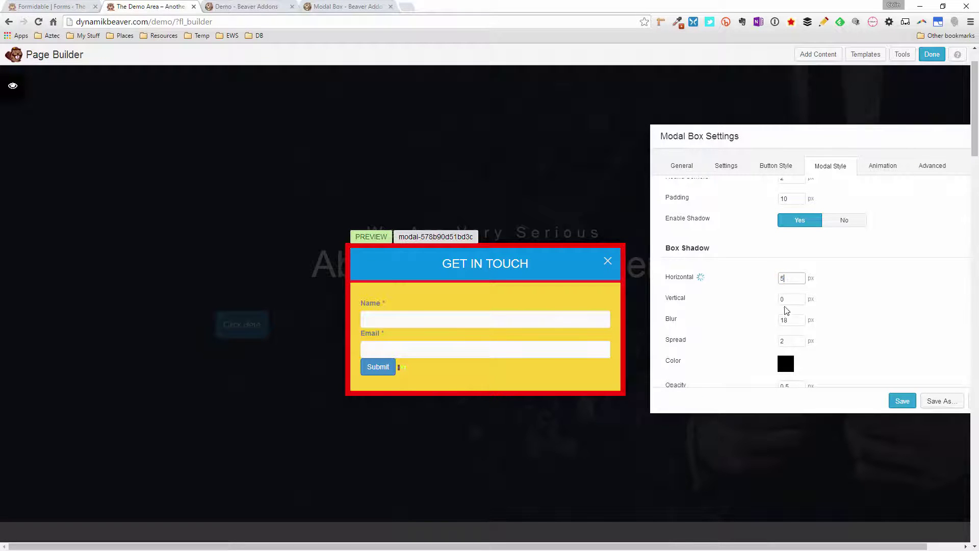
{"action": "double_click", "coordinate": [788, 302]}
{"action": "type", "text": "5"}
{"action": "scroll", "coordinate": [846, 319], "scroll_direction": "down", "scroll_amount": 1}
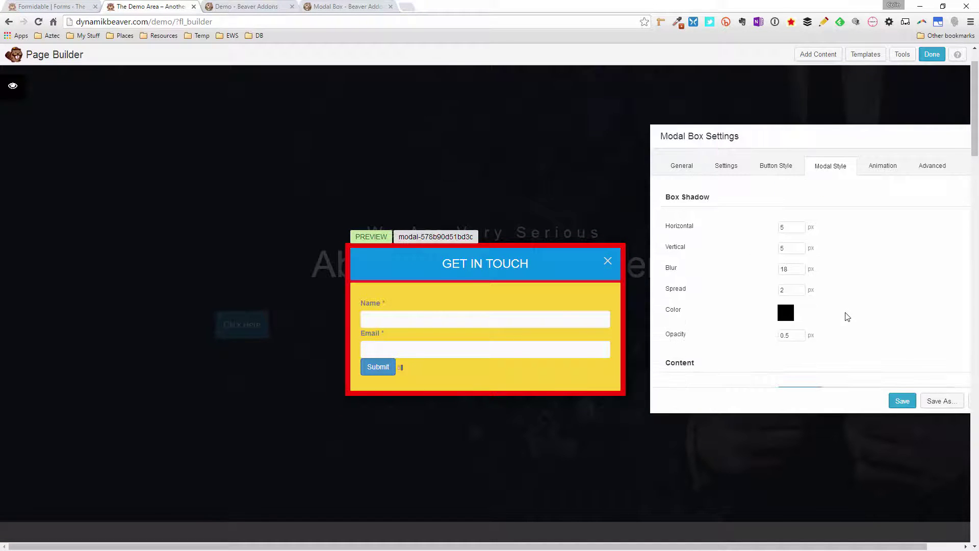
{"action": "scroll", "coordinate": [846, 316], "scroll_direction": "down", "scroll_amount": 1}
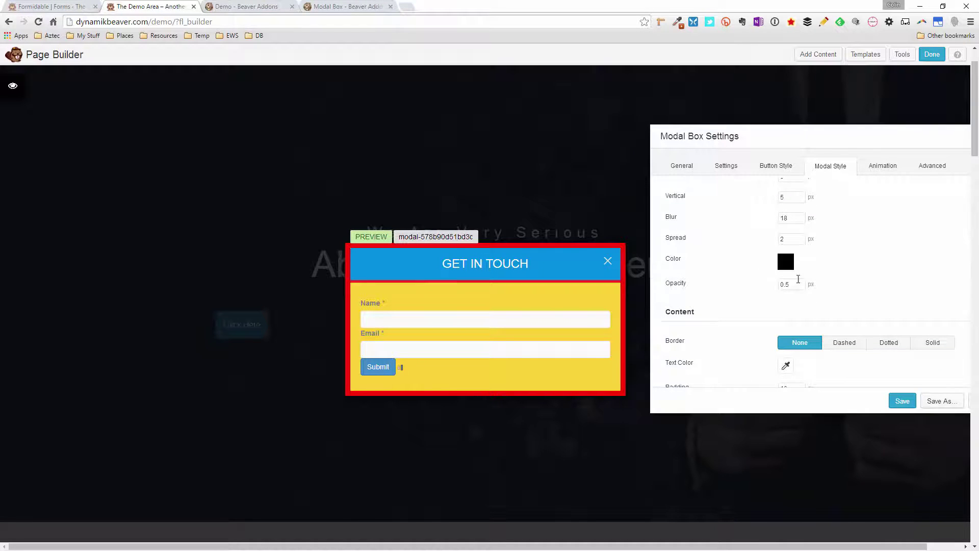
{"action": "scroll", "coordinate": [732, 295], "scroll_direction": "down", "scroll_amount": 1}
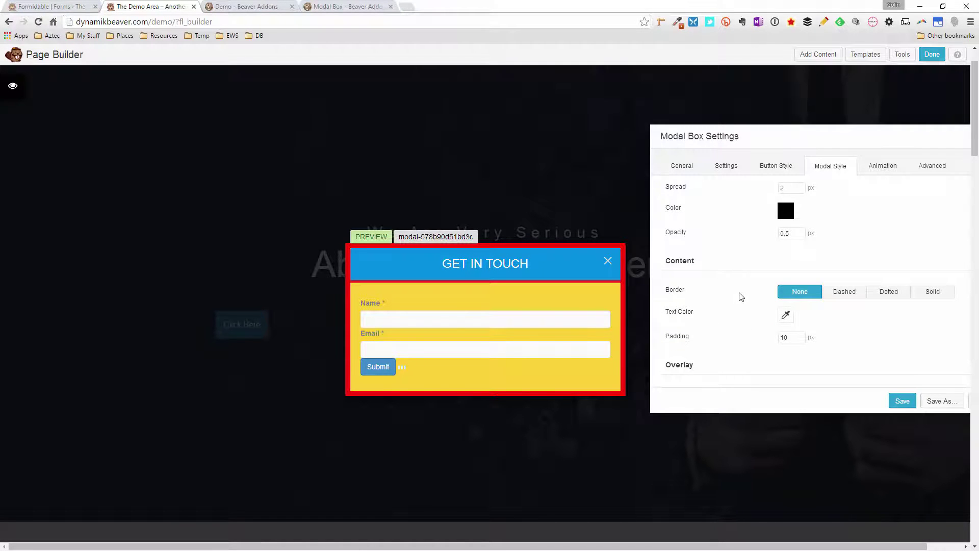
{"action": "scroll", "coordinate": [741, 297], "scroll_direction": "down", "scroll_amount": 1}
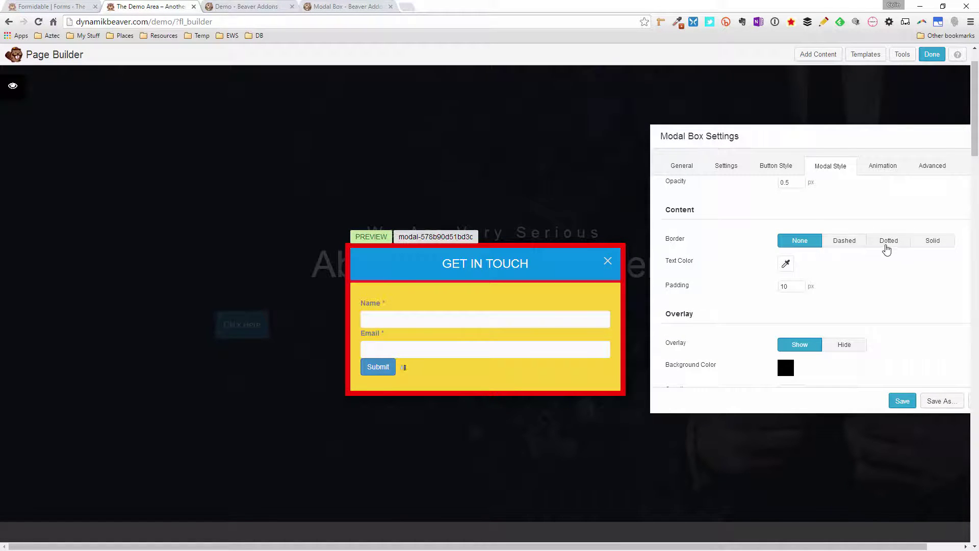
Set the content border to Solid, leaving the text colour unset and padding at 10.
{"action": "left_click", "coordinate": [933, 243]}
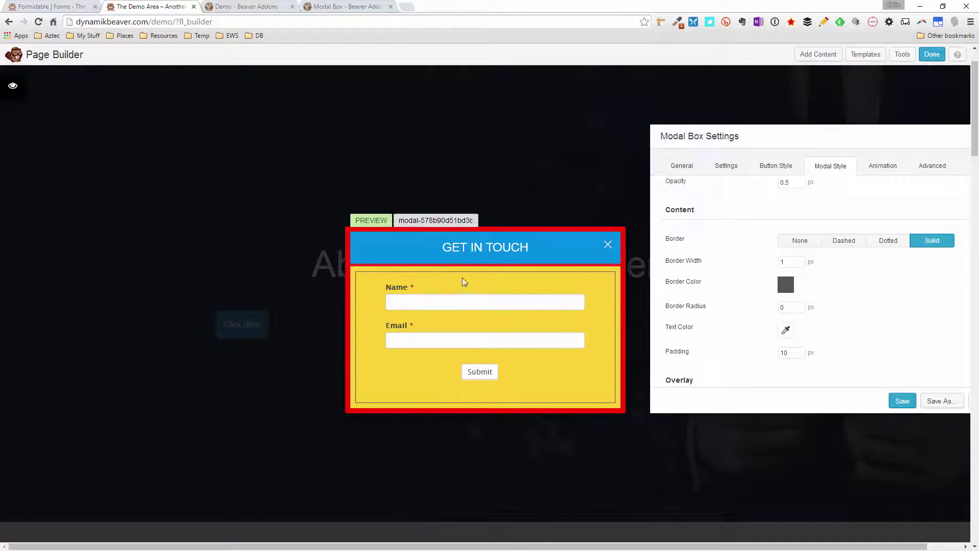
{"action": "left_click", "coordinate": [785, 331]}
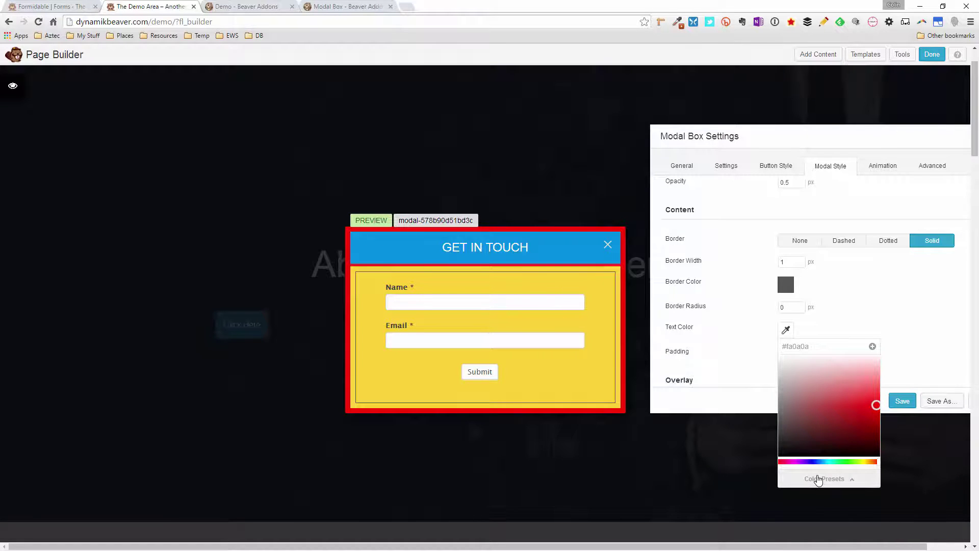
{"action": "left_click_drag", "start_coordinate": [800, 366], "coordinate": [767, 361]}
{"action": "left_click", "coordinate": [753, 334]}
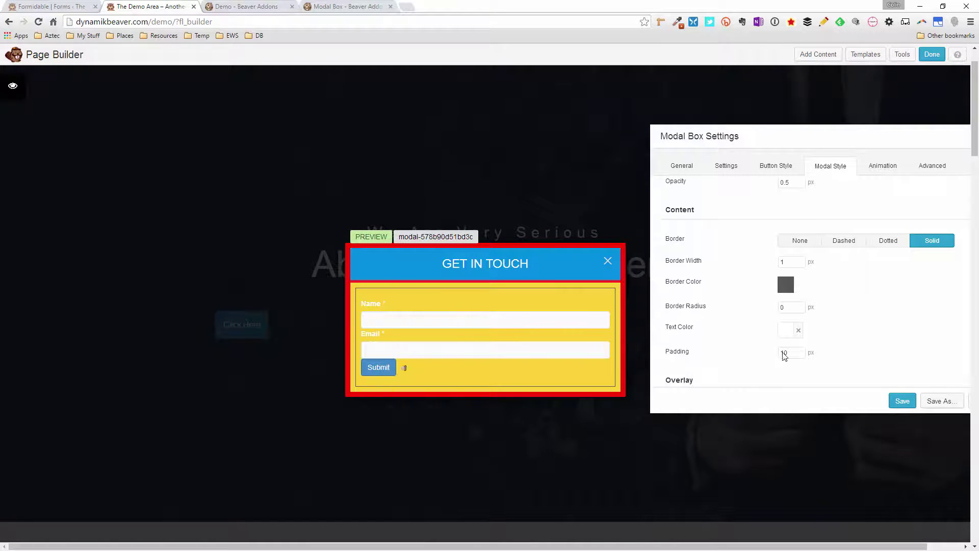
{"action": "left_click", "coordinate": [798, 331]}
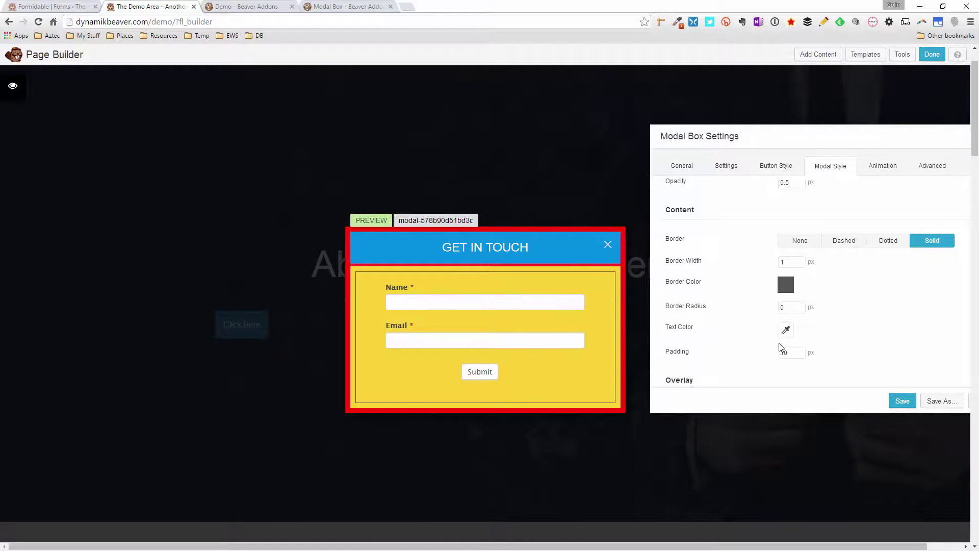
{"action": "left_click_drag", "start_coordinate": [785, 352], "coordinate": [778, 353]}
{"action": "type", "text": "3"}
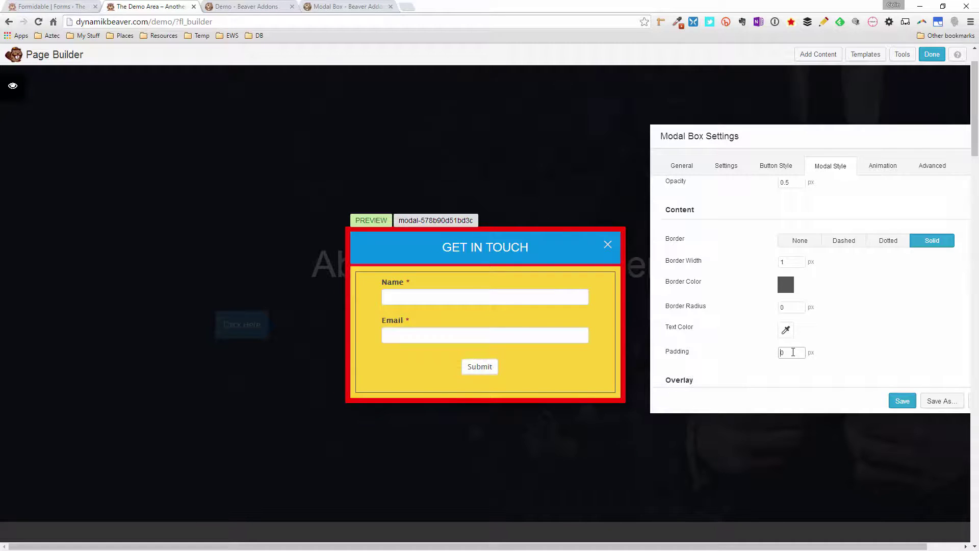
{"action": "type", "text": "1"}
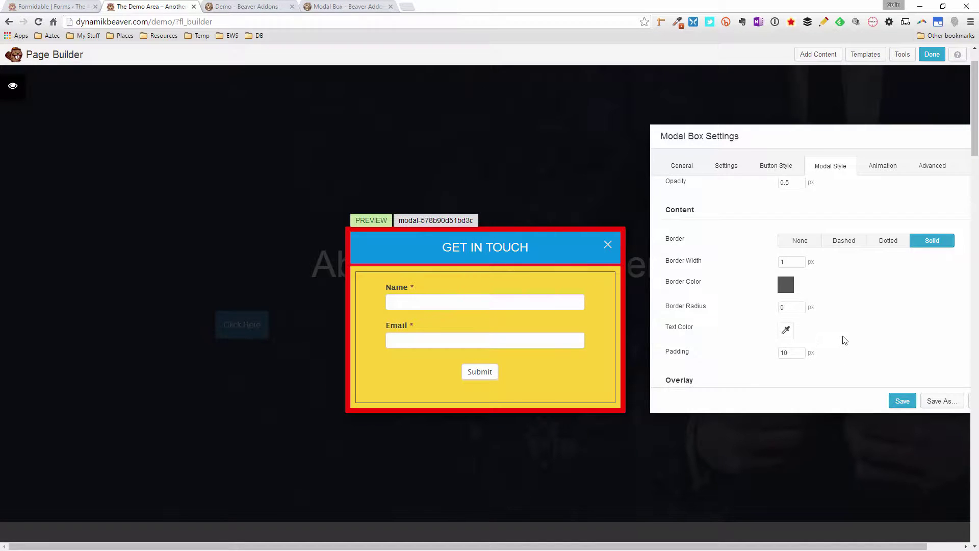
{"action": "scroll", "coordinate": [842, 339], "scroll_direction": "down", "scroll_amount": 2}
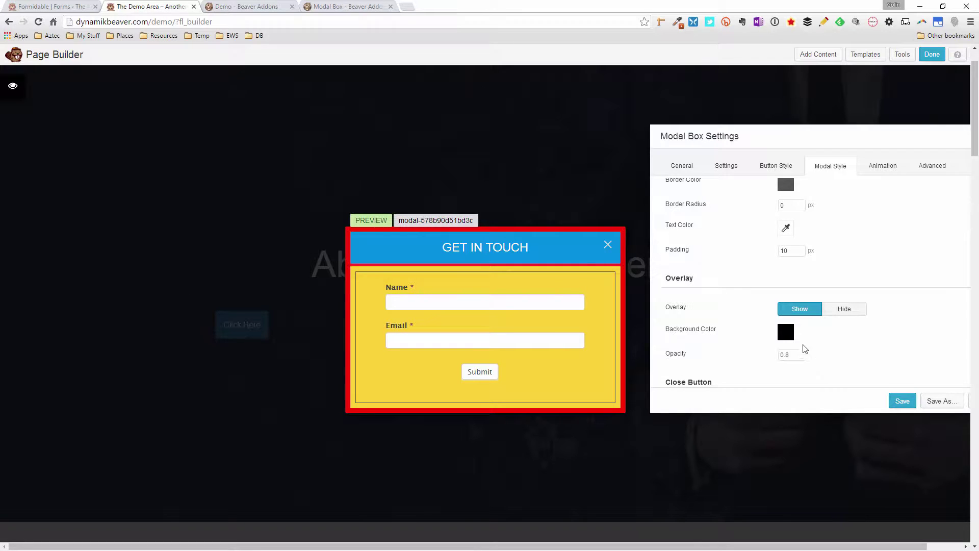
{"action": "left_click", "coordinate": [793, 355]}
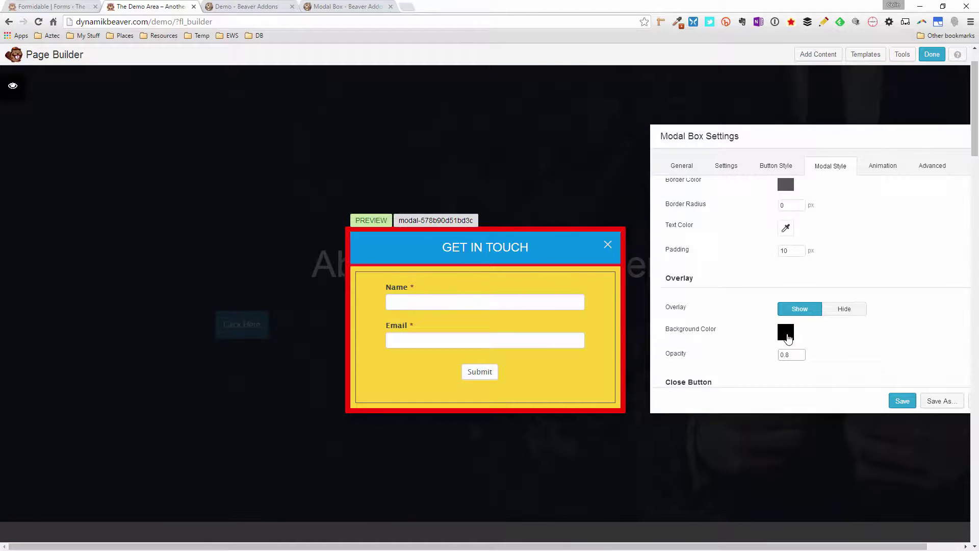
{"action": "left_click", "coordinate": [785, 332]}
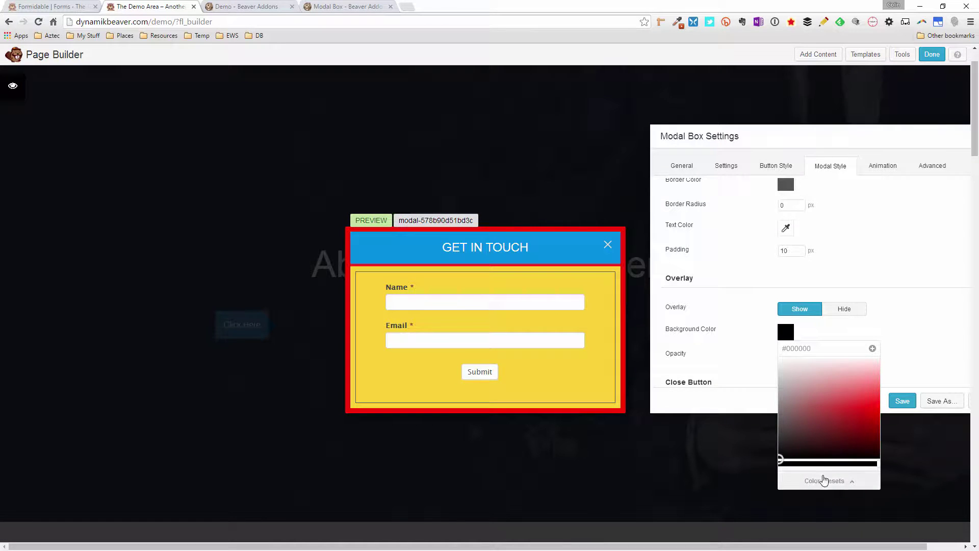
{"action": "left_click", "coordinate": [811, 479]}
{"action": "left_click", "coordinate": [788, 417]}
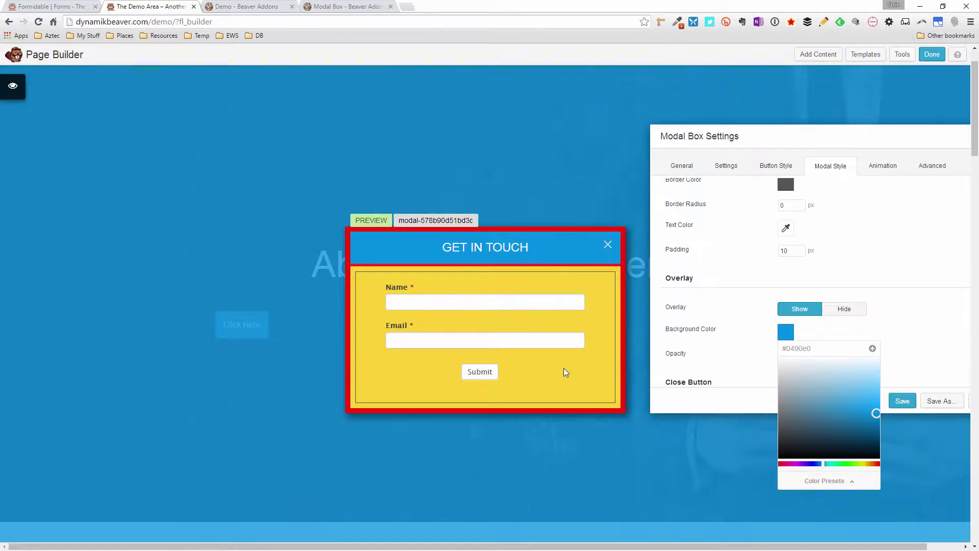
{"action": "left_click", "coordinate": [902, 327]}
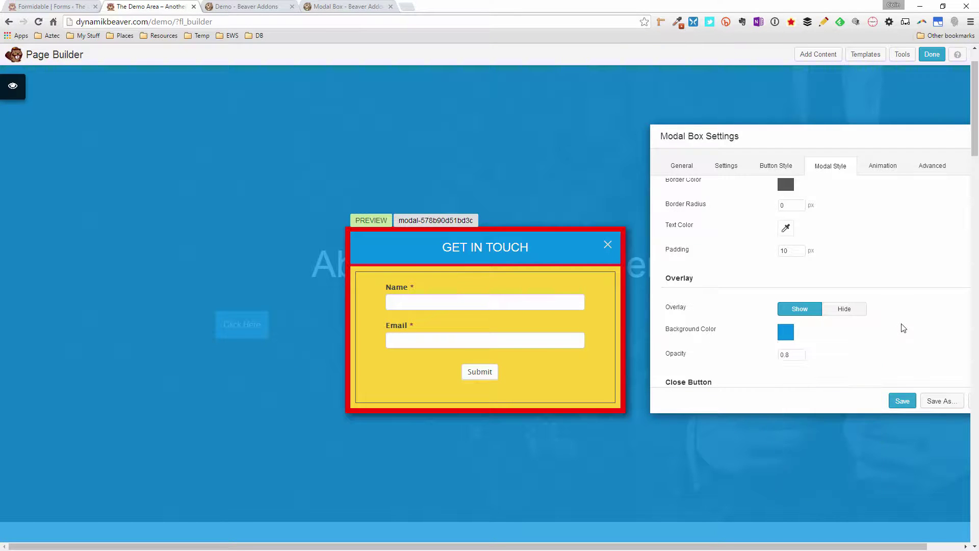
{"action": "left_click", "coordinate": [786, 336]}
{"action": "left_click_drag", "start_coordinate": [807, 421], "coordinate": [767, 469]}
{"action": "left_click", "coordinate": [874, 331]}
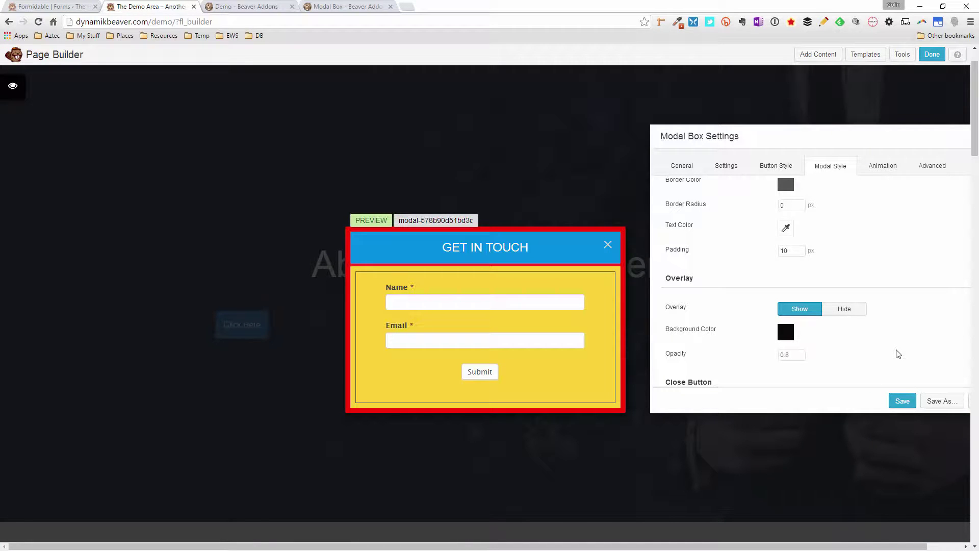
{"action": "scroll", "coordinate": [882, 344], "scroll_direction": "down", "scroll_amount": 2}
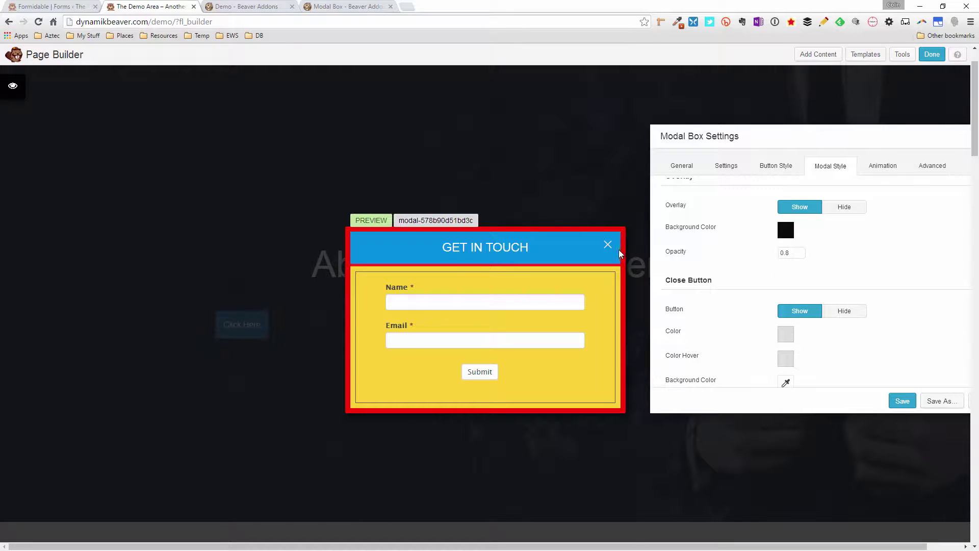
Colour the close button's X white (#ffffff) and its background red (#f92929).
{"action": "scroll", "coordinate": [826, 332], "scroll_direction": "down", "scroll_amount": 1}
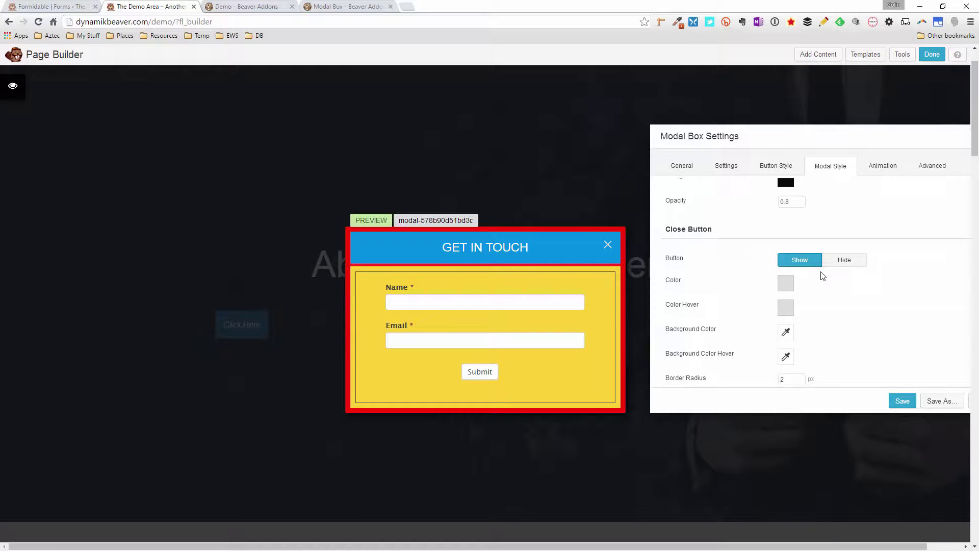
{"action": "left_click", "coordinate": [786, 285]}
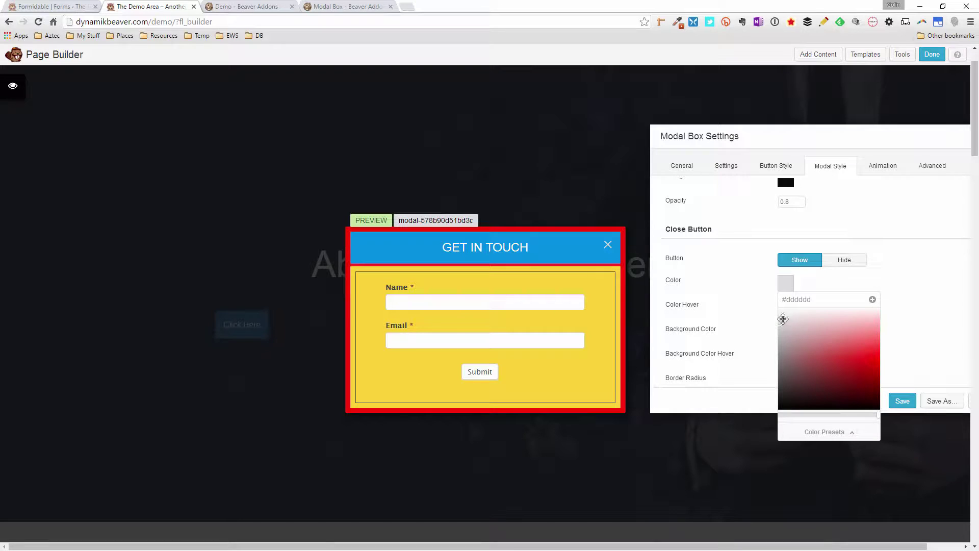
{"action": "left_click_drag", "start_coordinate": [783, 318], "coordinate": [770, 301]}
{"action": "left_click", "coordinate": [898, 281]}
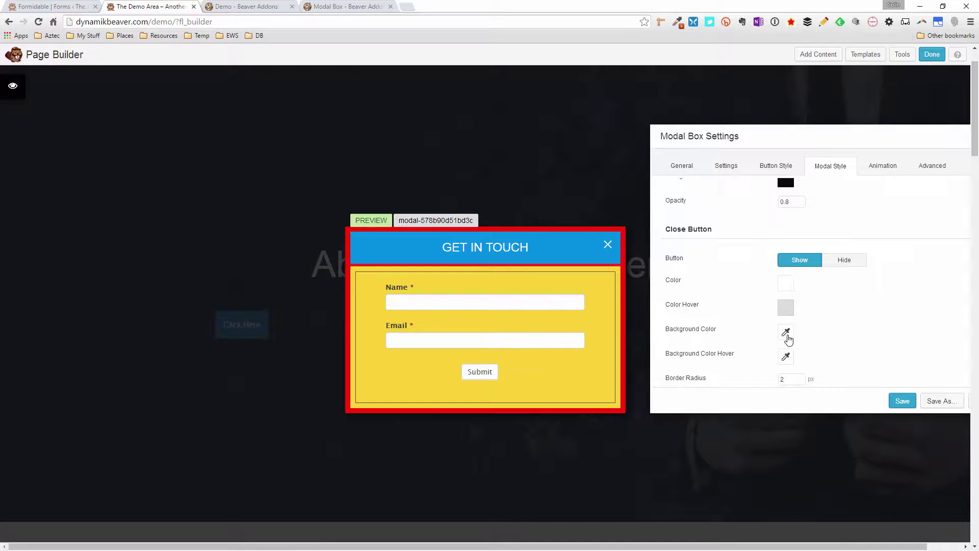
{"action": "left_click", "coordinate": [786, 333]}
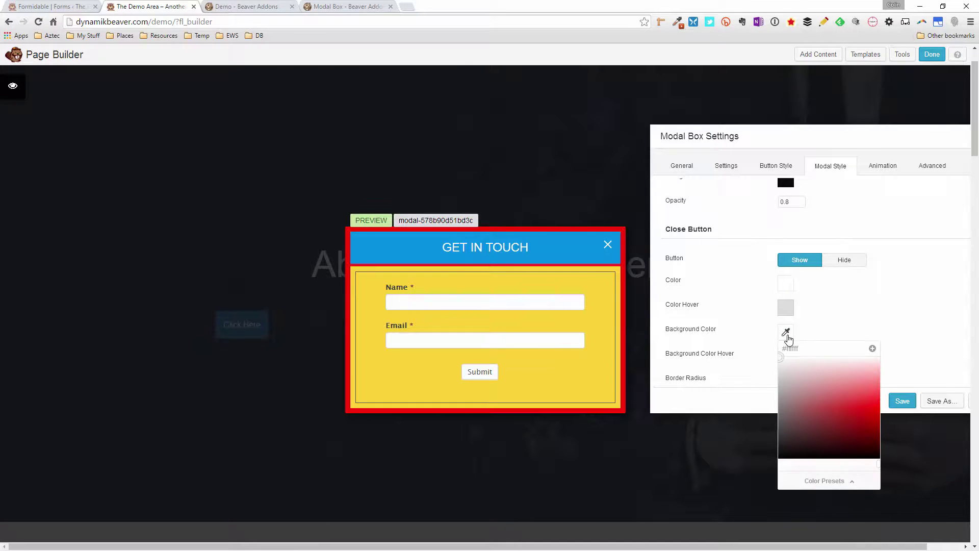
{"action": "left_click", "coordinate": [876, 400]}
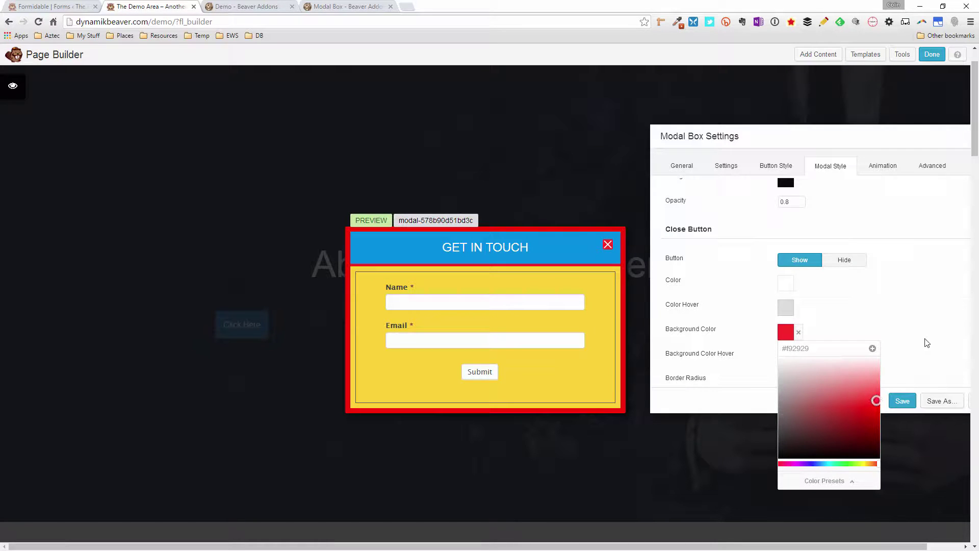
{"action": "left_click", "coordinate": [926, 340]}
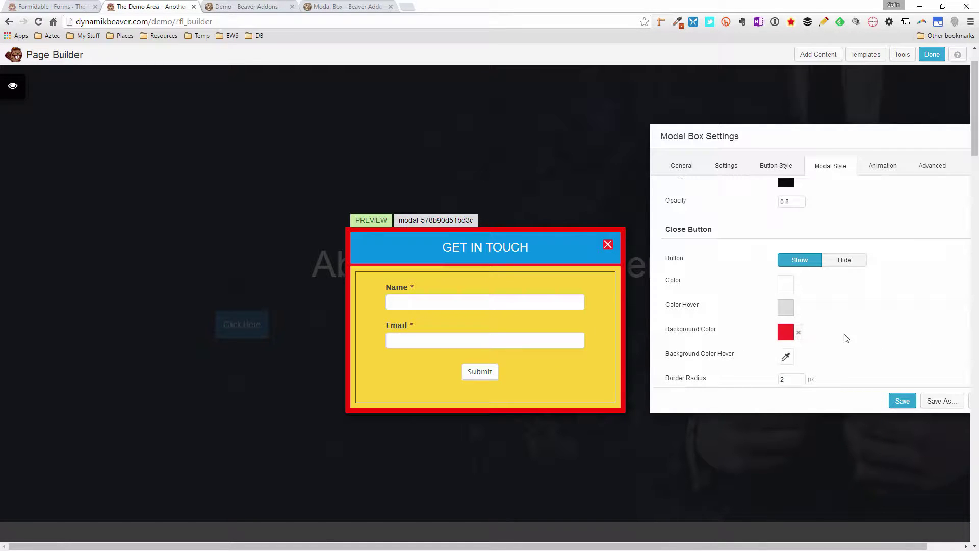
{"action": "scroll", "coordinate": [846, 336], "scroll_direction": "down", "scroll_amount": 1}
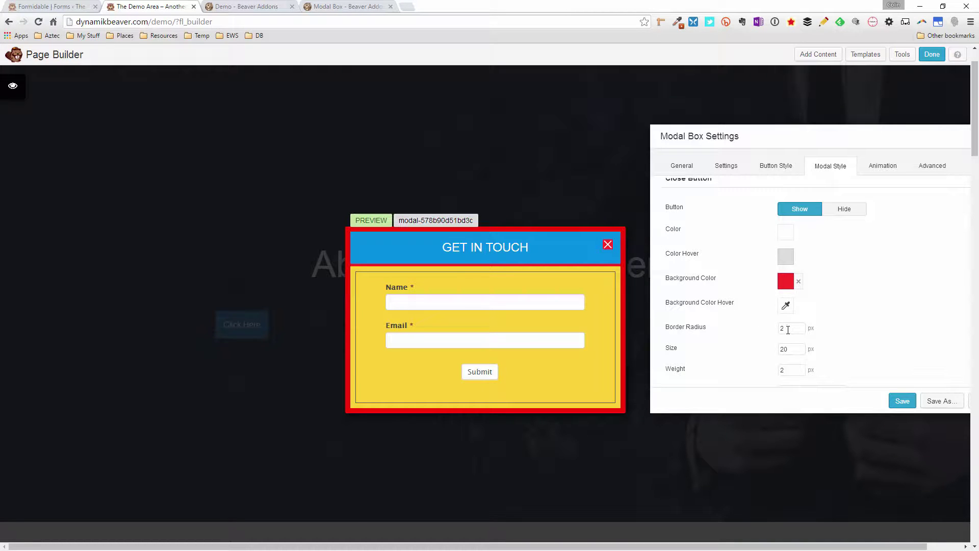
Adjust the close button size, set its weight to 4 and corner radius to 2.
{"action": "double_click", "coordinate": [785, 350]}
{"action": "type", "text": "40"}
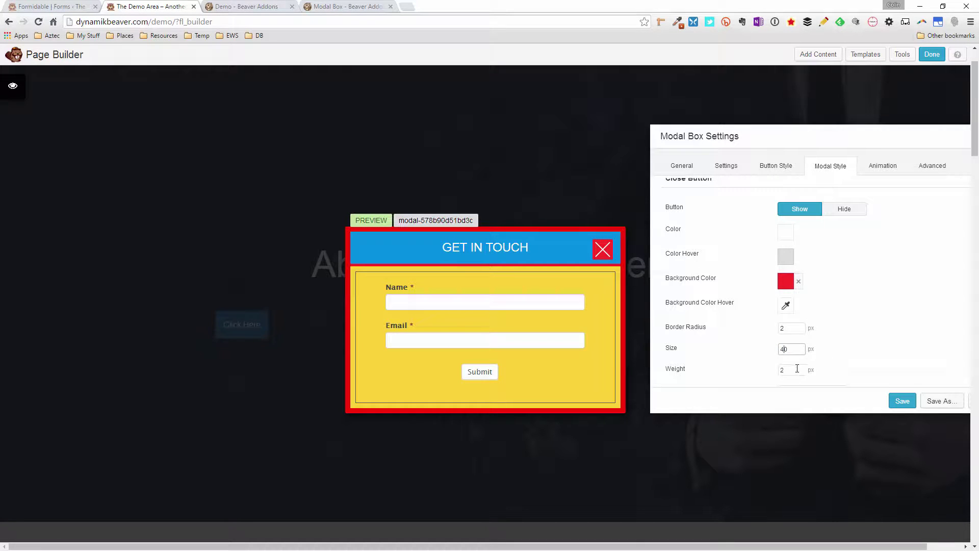
{"action": "double_click", "coordinate": [793, 368]}
{"action": "type", "text": "4"}
{"action": "scroll", "coordinate": [862, 313], "scroll_direction": "down", "scroll_amount": 1}
{"action": "scroll", "coordinate": [862, 313], "scroll_direction": "down", "scroll_amount": 1}
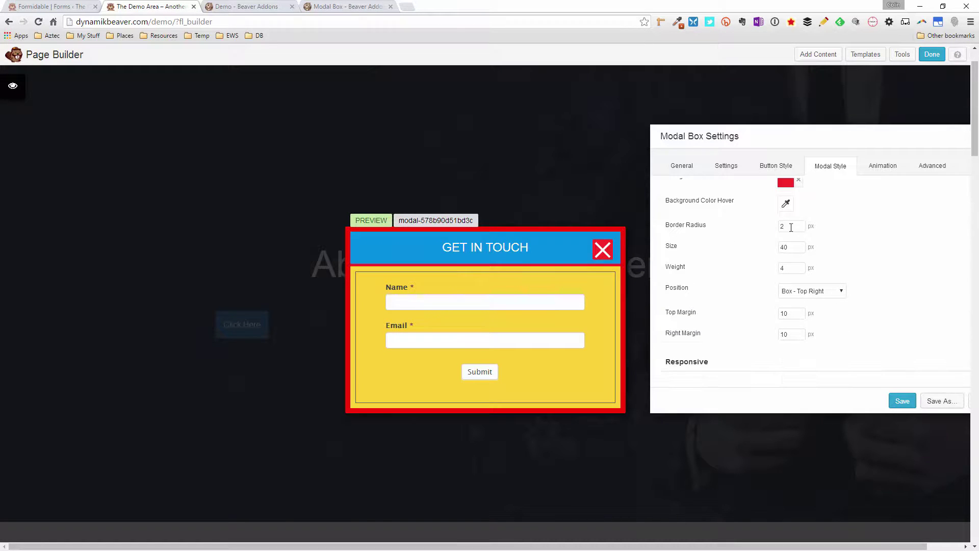
{"action": "left_click_drag", "start_coordinate": [799, 224], "coordinate": [775, 226]}
{"action": "type", "text": "1"}
{"action": "left_click_drag", "start_coordinate": [796, 225], "coordinate": [738, 227]}
{"action": "type", "text": "2"}
Keep the close button at Box - Top Right after trying top left.
{"action": "scroll", "coordinate": [869, 254], "scroll_direction": "down", "scroll_amount": 1}
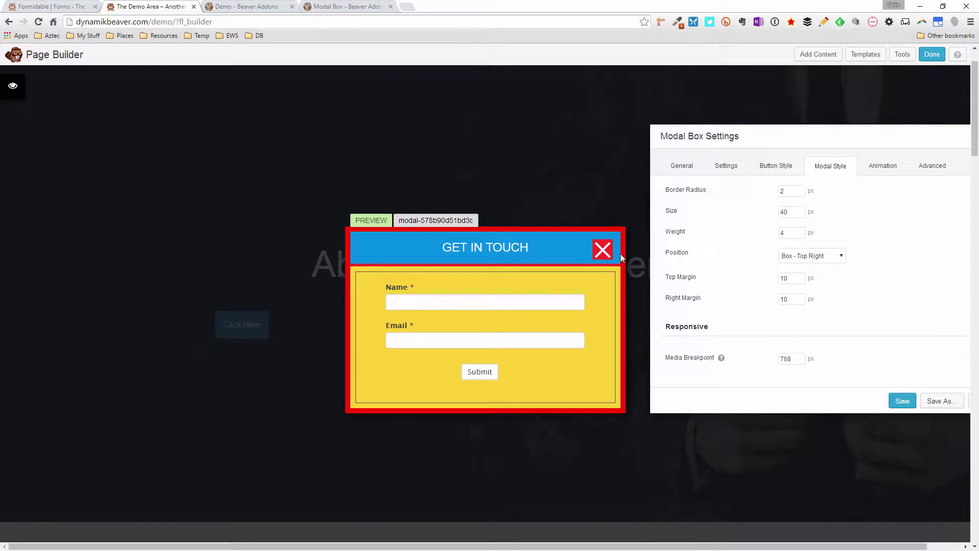
{"action": "left_click", "coordinate": [807, 258]}
{"action": "left_click", "coordinate": [810, 275]}
{"action": "key", "text": "Down"}
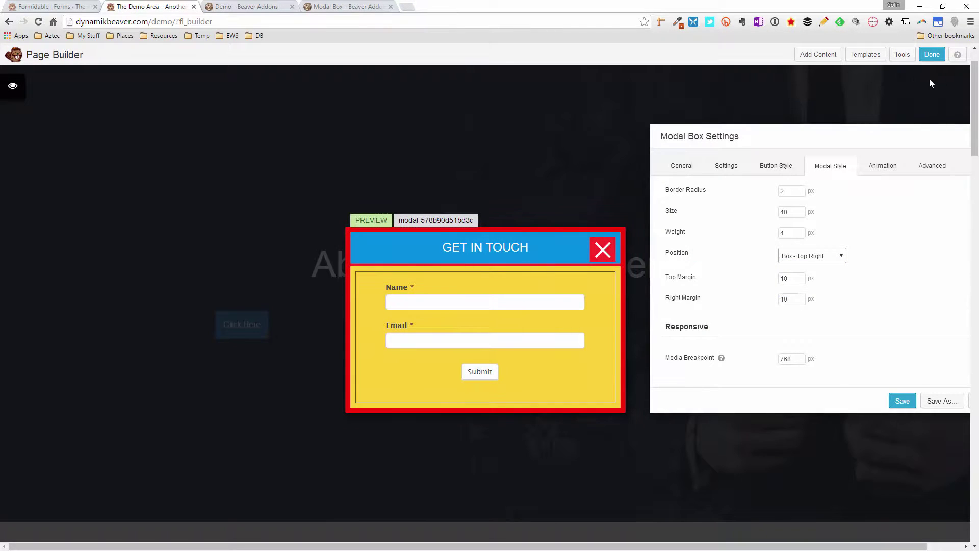
Clear the close button's background colour, set size 30 and top margin 20.
{"action": "scroll", "coordinate": [840, 280], "scroll_direction": "up", "scroll_amount": 1}
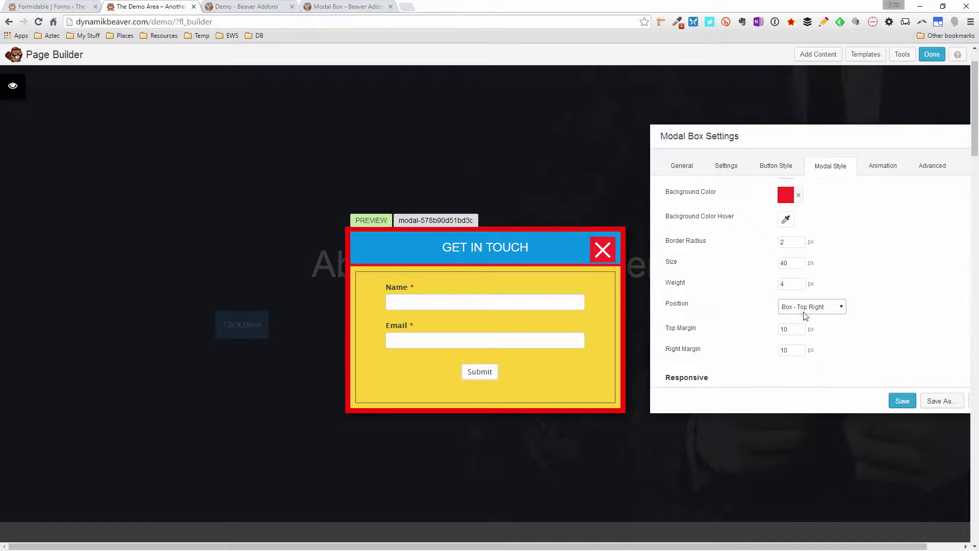
{"action": "double_click", "coordinate": [786, 264]}
{"action": "type", "text": "20"}
{"action": "scroll", "coordinate": [829, 238], "scroll_direction": "up", "scroll_amount": 1}
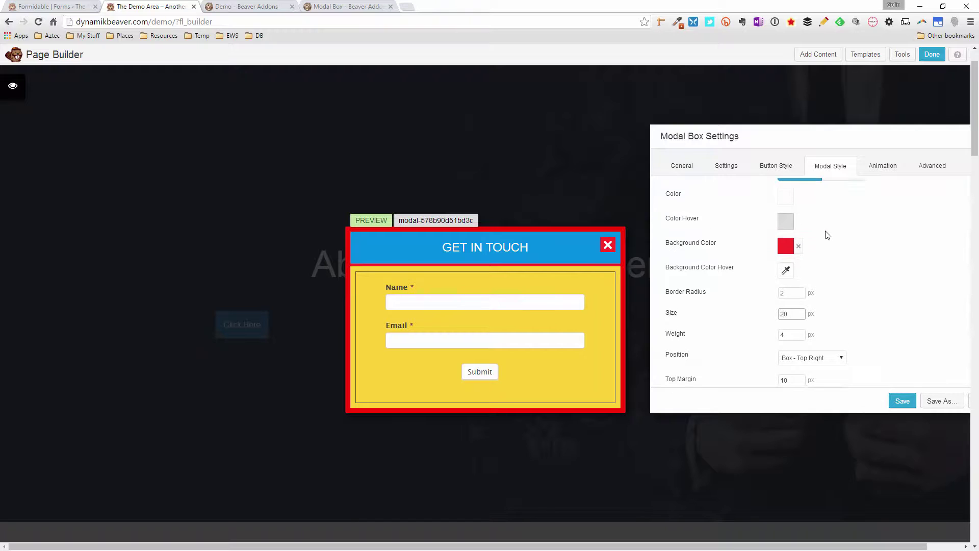
{"action": "left_click", "coordinate": [799, 247]}
{"action": "left_click", "coordinate": [782, 315]}
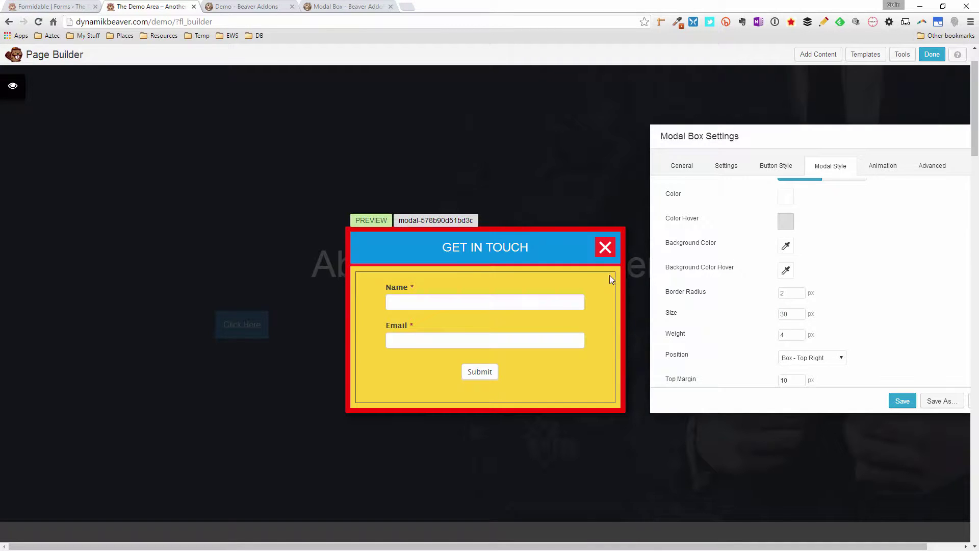
{"action": "scroll", "coordinate": [853, 269], "scroll_direction": "down", "scroll_amount": 2}
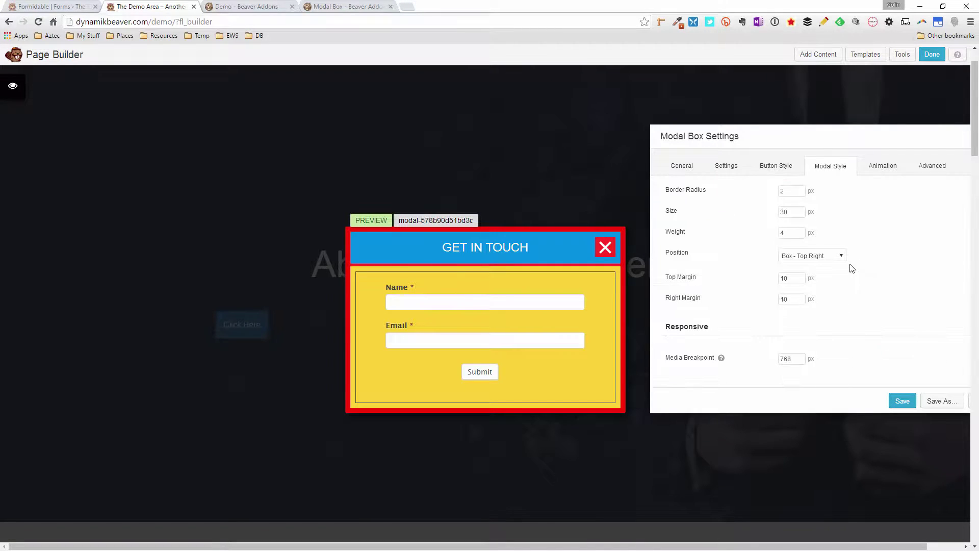
{"action": "scroll", "coordinate": [795, 254], "scroll_direction": "up", "scroll_amount": 2}
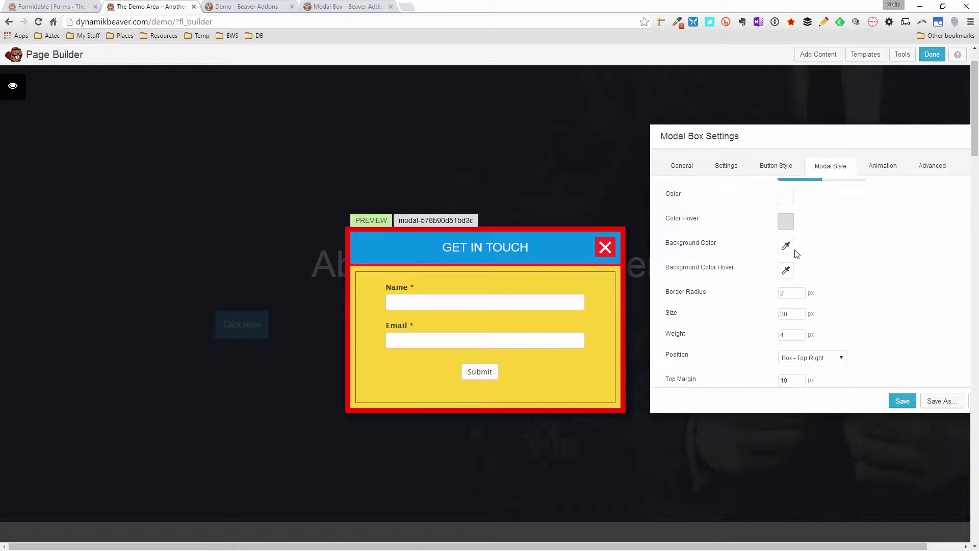
{"action": "scroll", "coordinate": [797, 254], "scroll_direction": "down", "scroll_amount": 2}
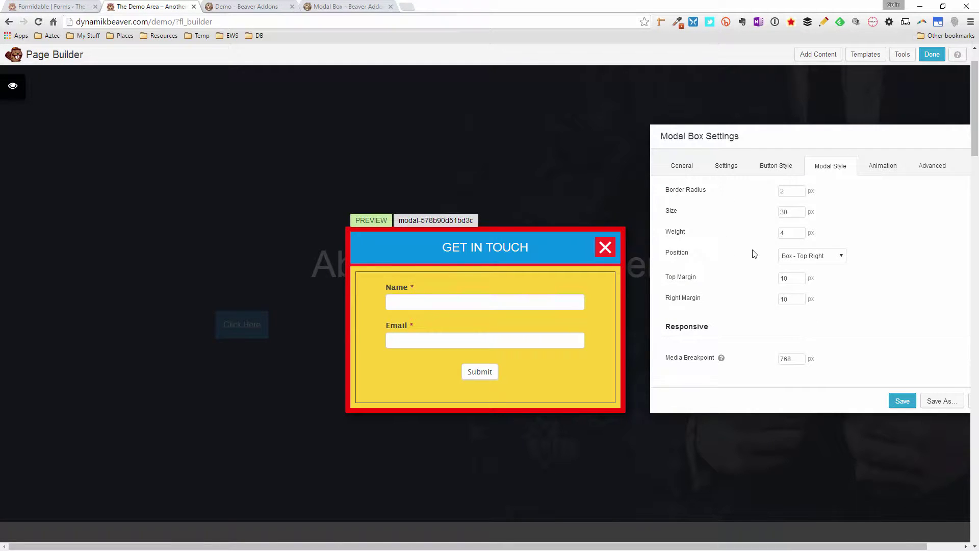
{"action": "left_click", "coordinate": [784, 278]}
{"action": "left_click", "coordinate": [861, 312]}
Save the modal settings, then reopen the module's Modal Style settings.
{"action": "left_click", "coordinate": [802, 298]}
{"action": "left_click", "coordinate": [902, 402]}
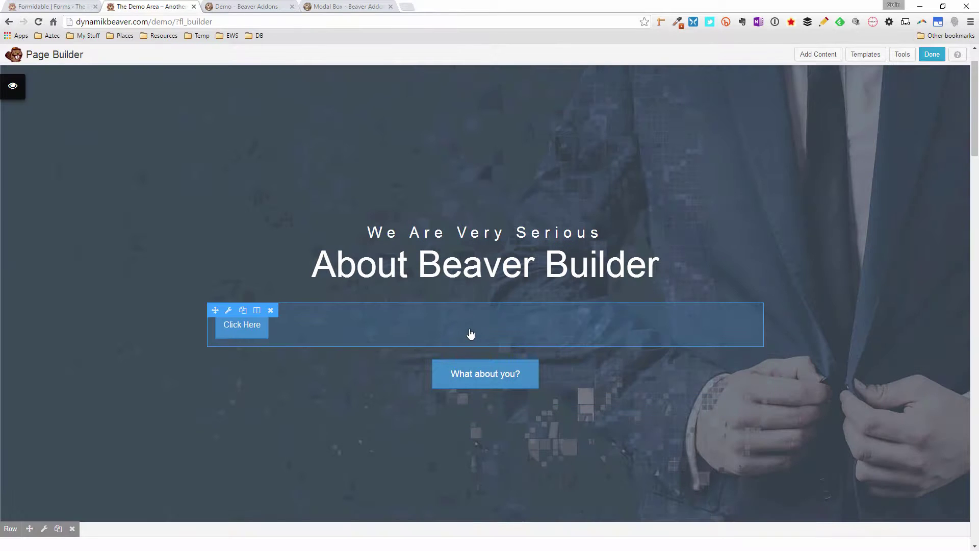
{"action": "left_click", "coordinate": [470, 336]}
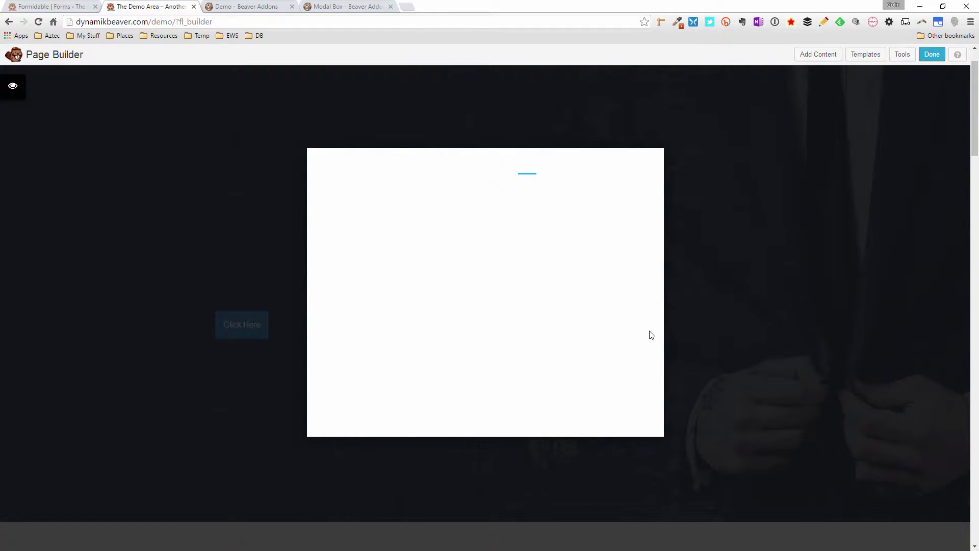
{"action": "left_click", "coordinate": [487, 196]}
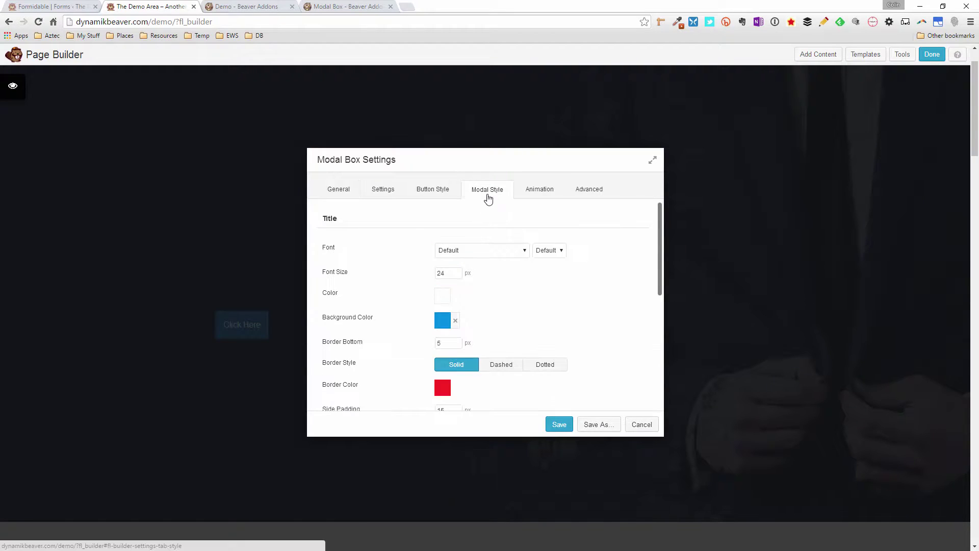
{"action": "left_click_drag", "start_coordinate": [505, 160], "coordinate": [869, 183]}
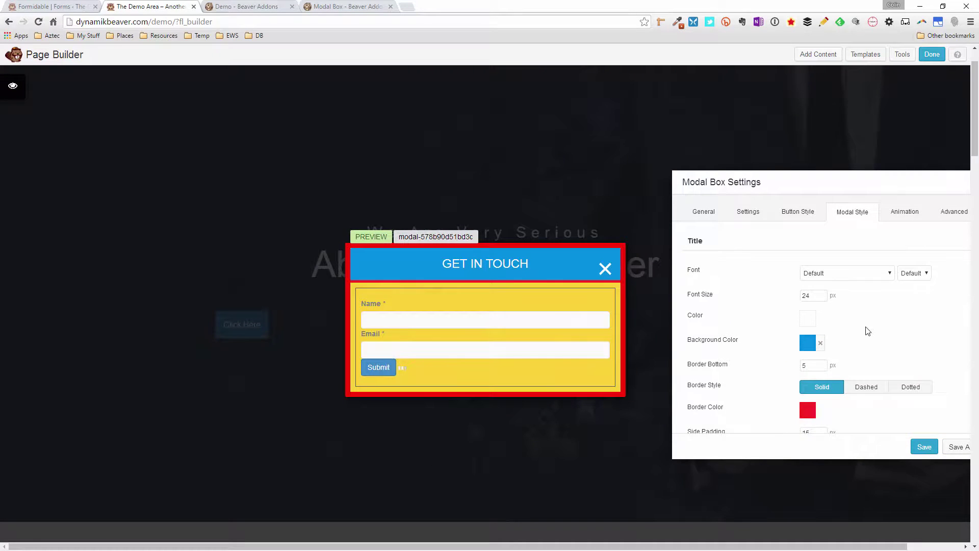
Change the close button's top margin back to 10.
{"action": "scroll", "coordinate": [866, 333], "scroll_direction": "down", "scroll_amount": 3}
{"action": "scroll", "coordinate": [864, 337], "scroll_direction": "down", "scroll_amount": 5}
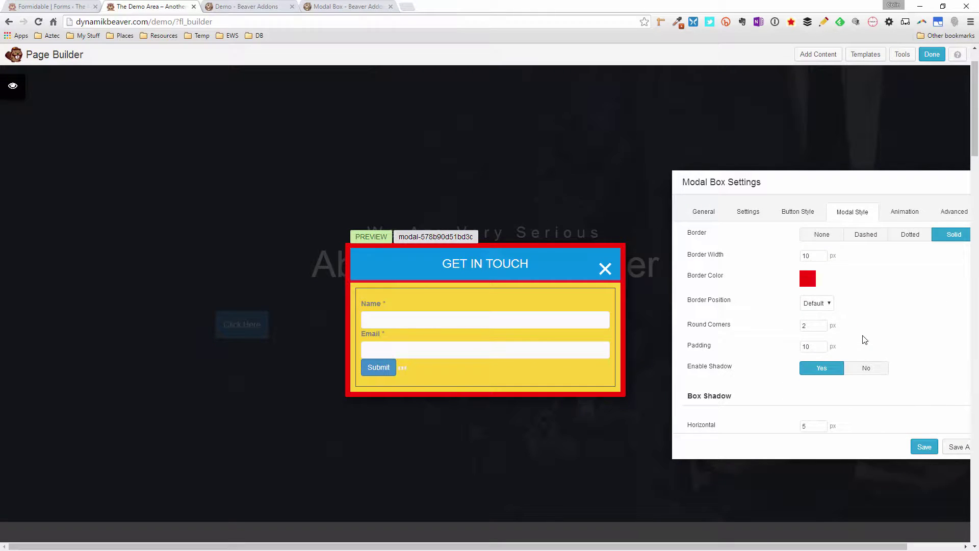
{"action": "scroll", "coordinate": [865, 340], "scroll_direction": "down", "scroll_amount": 3}
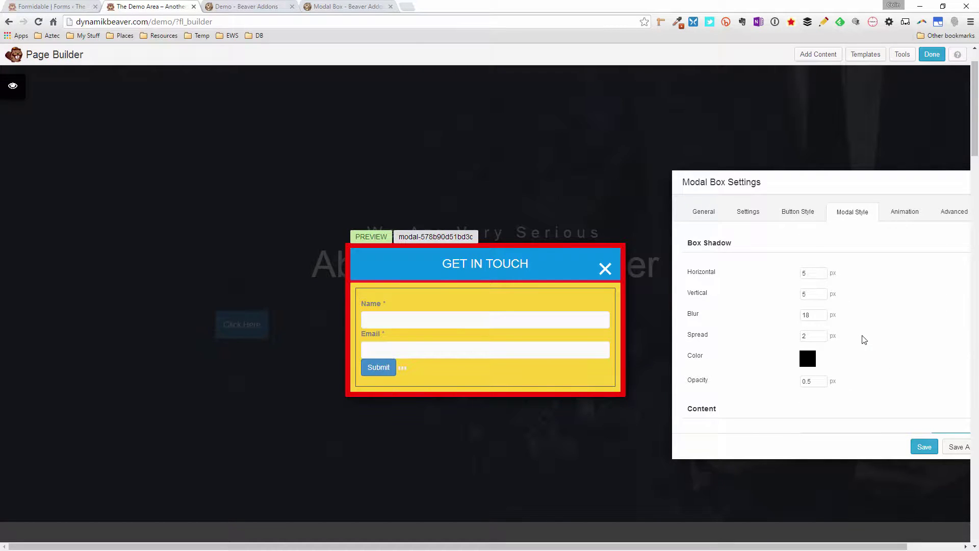
{"action": "scroll", "coordinate": [864, 340], "scroll_direction": "down", "scroll_amount": 6}
{"action": "scroll", "coordinate": [864, 343], "scroll_direction": "down", "scroll_amount": 3}
{"action": "scroll", "coordinate": [864, 342], "scroll_direction": "down", "scroll_amount": 3}
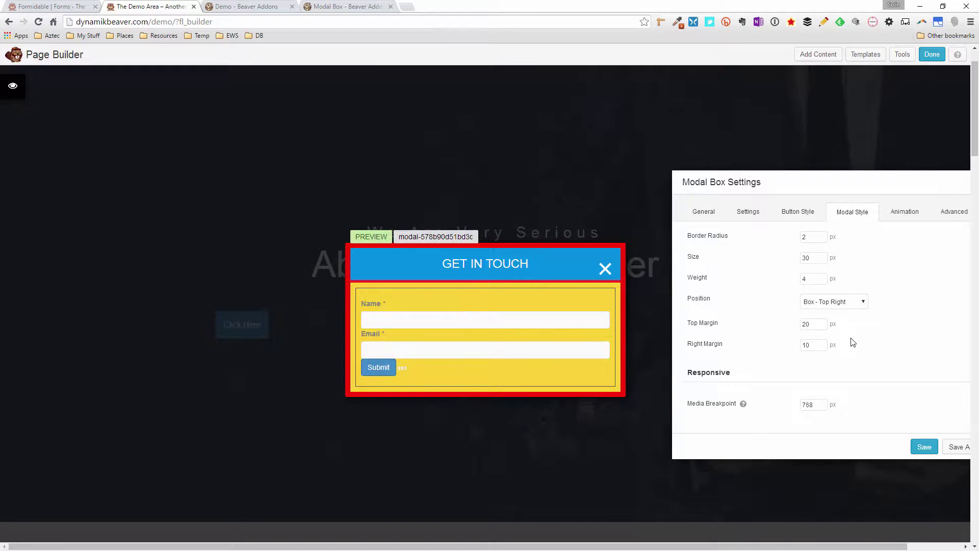
{"action": "left_click_drag", "start_coordinate": [808, 327], "coordinate": [797, 330]}
{"action": "type", "text": "1"}
Display the modal's Animation settings beside the preview.
{"action": "left_click_drag", "start_coordinate": [868, 178], "coordinate": [769, 173]}
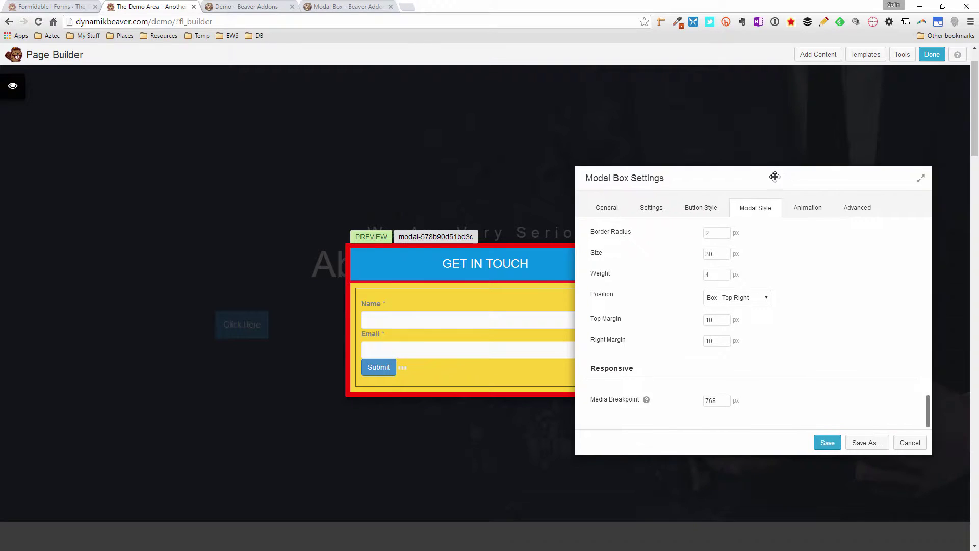
{"action": "left_click", "coordinate": [814, 210]}
{"action": "left_click_drag", "start_coordinate": [839, 174], "coordinate": [897, 147]}
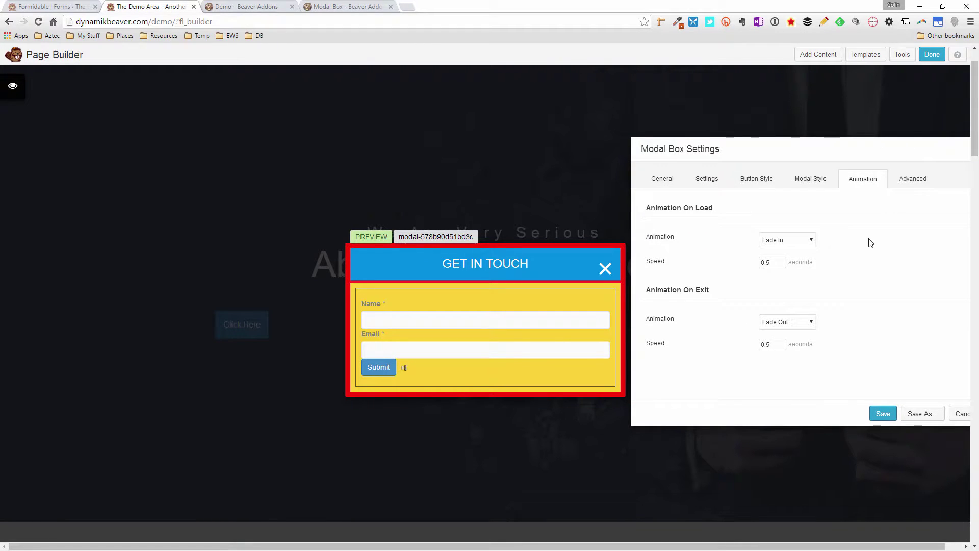
Try Shake on load, then settle on Fade In on load and Fade Out on exit.
{"action": "left_click", "coordinate": [808, 244]}
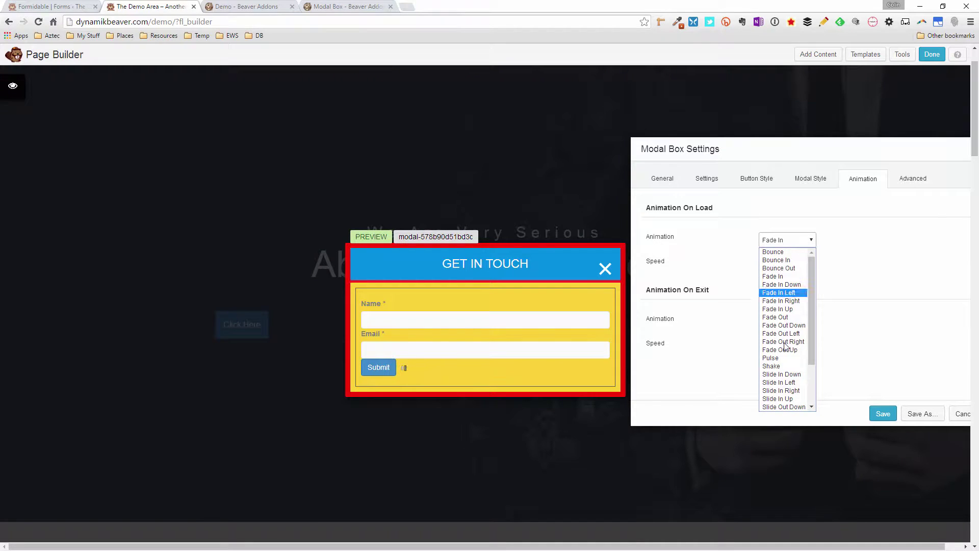
{"action": "left_click", "coordinate": [782, 367]}
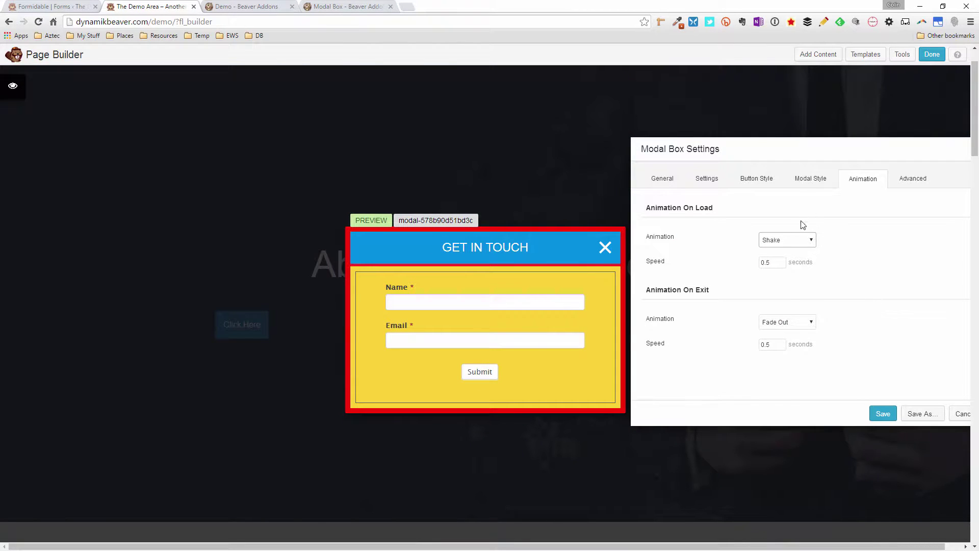
{"action": "left_click", "coordinate": [801, 239]}
{"action": "left_click", "coordinate": [800, 278]}
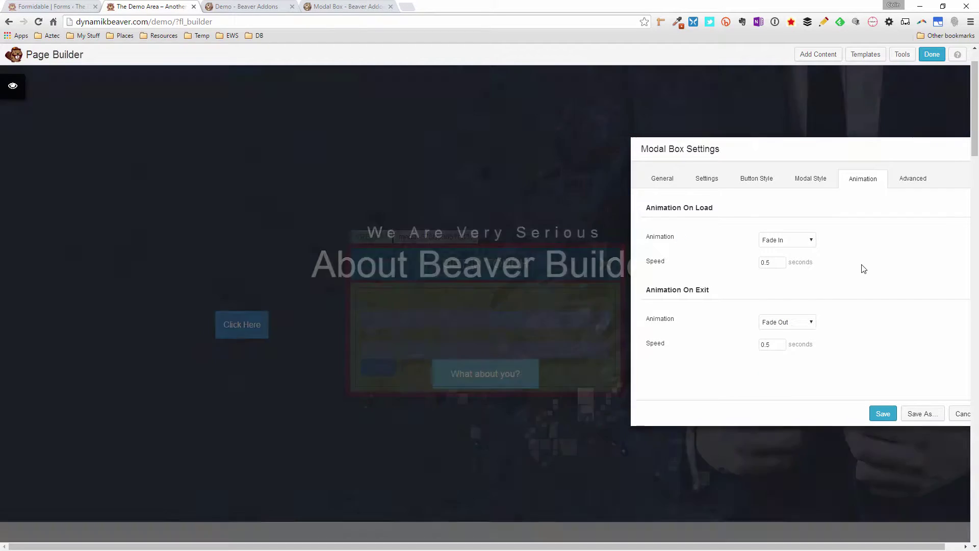
{"action": "scroll", "coordinate": [863, 268], "scroll_direction": "down", "scroll_amount": 1}
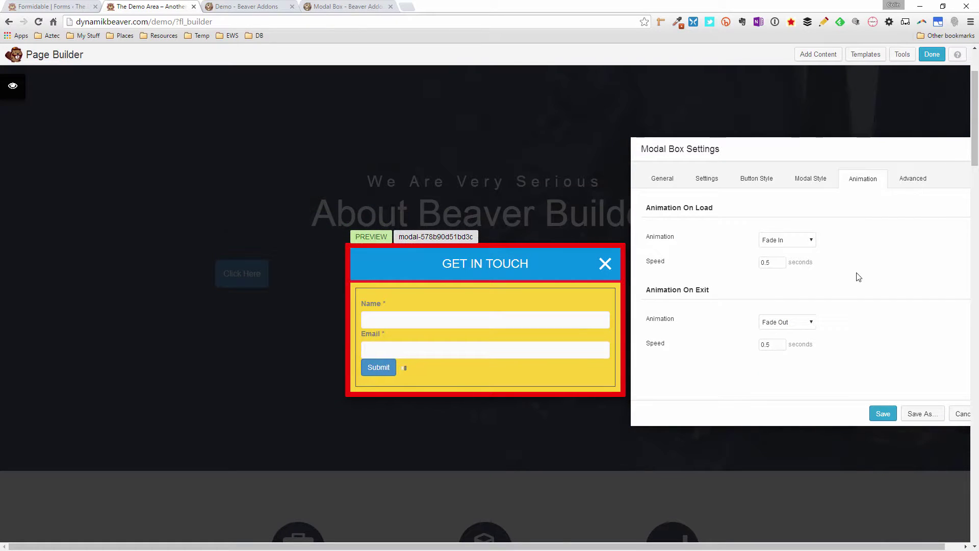
{"action": "left_click", "coordinate": [786, 323]}
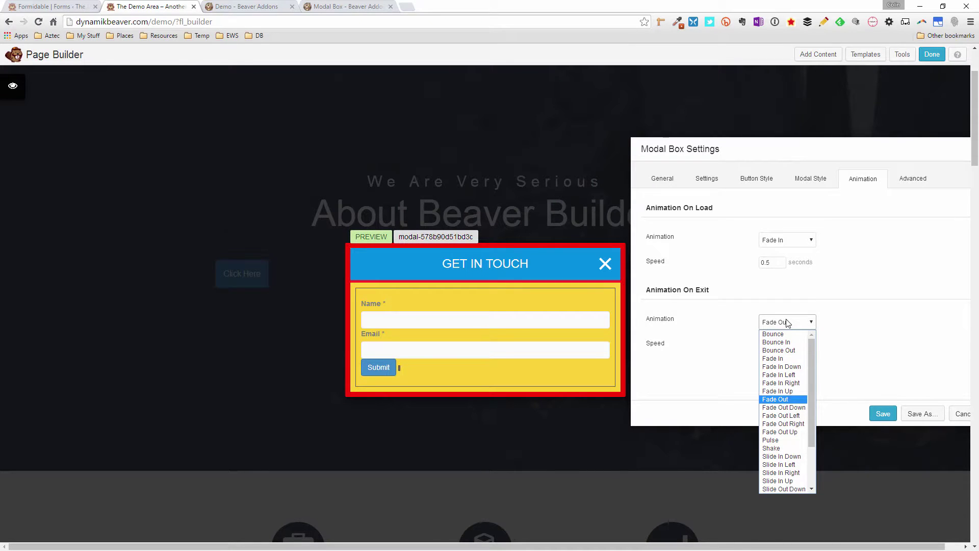
{"action": "left_click", "coordinate": [865, 316]}
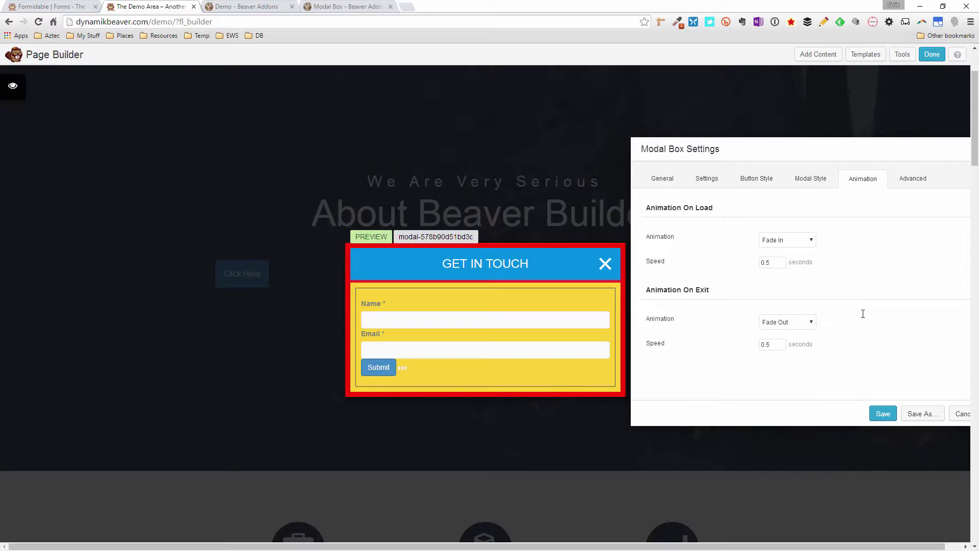
{"action": "left_click", "coordinate": [913, 179]}
Center the Click Here trigger button under Button Style and save the modal settings.
{"action": "scroll", "coordinate": [874, 234], "scroll_direction": "down", "scroll_amount": 1}
{"action": "scroll", "coordinate": [874, 235], "scroll_direction": "down", "scroll_amount": 3}
{"action": "scroll", "coordinate": [874, 235], "scroll_direction": "up", "scroll_amount": 4}
{"action": "scroll", "coordinate": [874, 236], "scroll_direction": "down", "scroll_amount": 1}
{"action": "scroll", "coordinate": [872, 234], "scroll_direction": "up", "scroll_amount": 1}
{"action": "left_click_drag", "start_coordinate": [849, 145], "coordinate": [723, 114]}
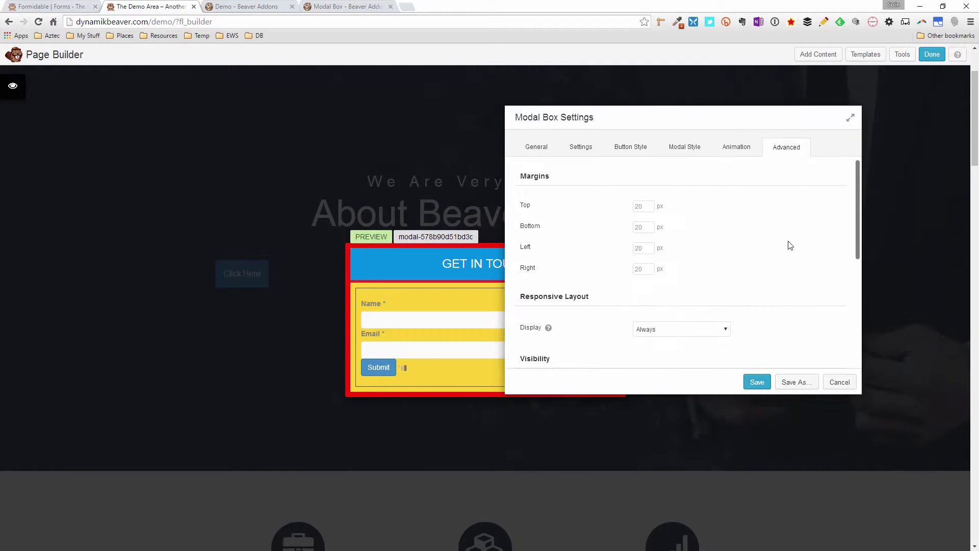
{"action": "left_click", "coordinate": [584, 148]}
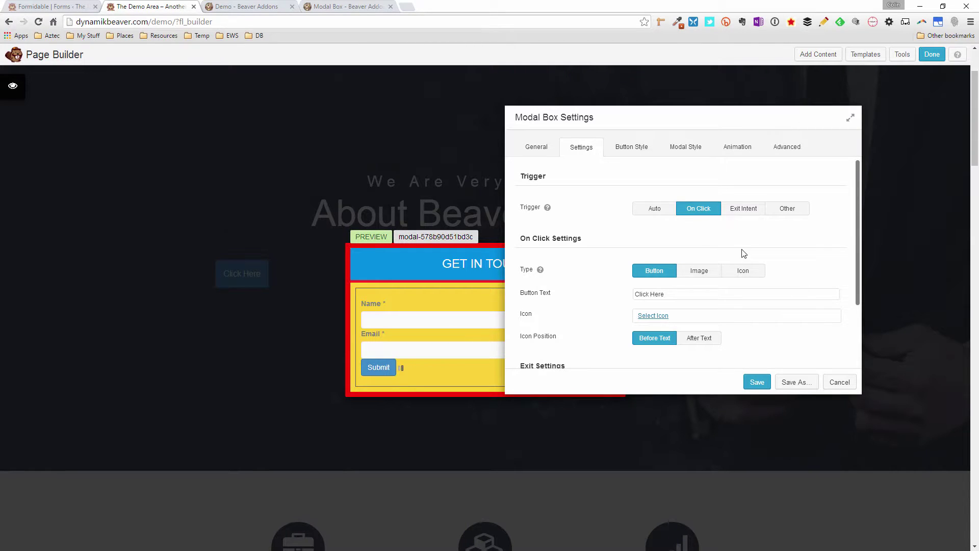
{"action": "left_click", "coordinate": [632, 149]}
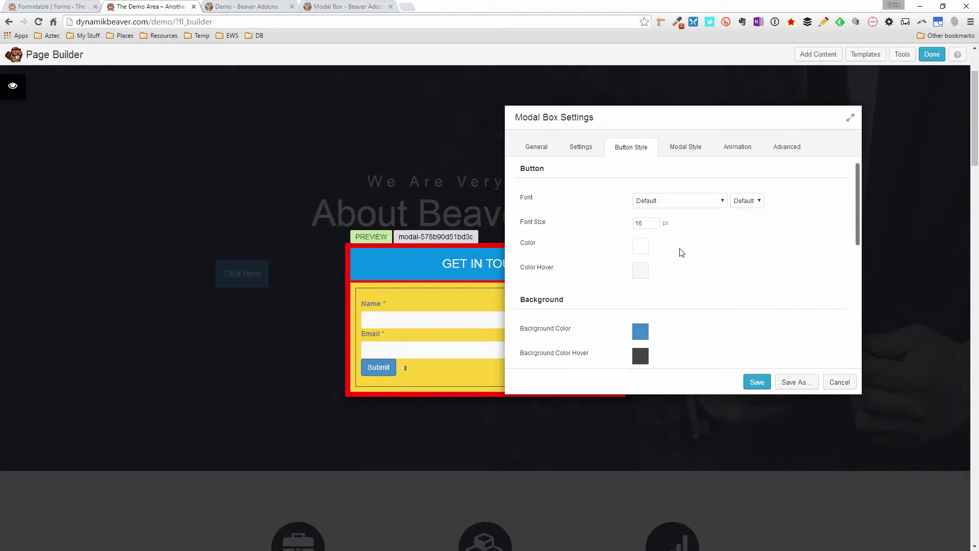
{"action": "scroll", "coordinate": [681, 252], "scroll_direction": "down", "scroll_amount": 1}
{"action": "scroll", "coordinate": [681, 253], "scroll_direction": "down", "scroll_amount": 6}
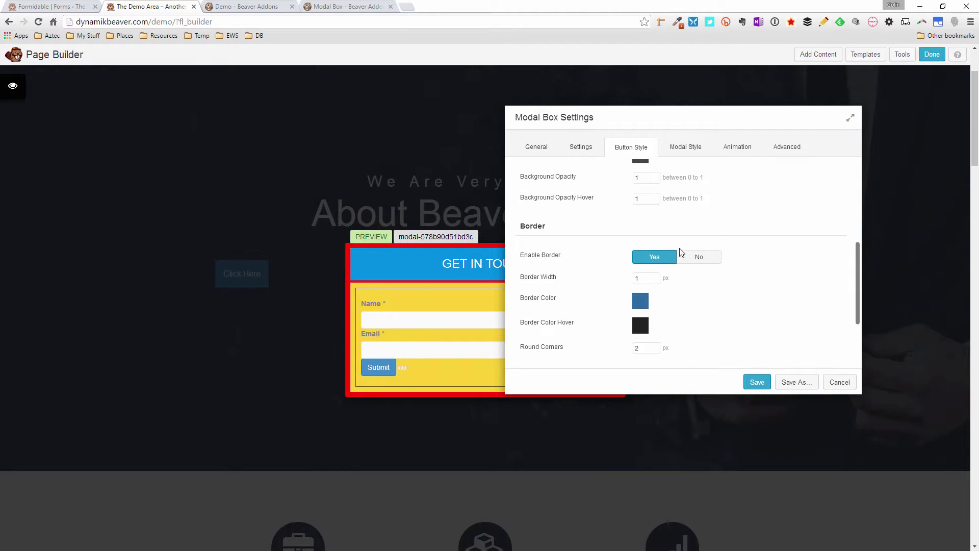
{"action": "left_click", "coordinate": [699, 342]}
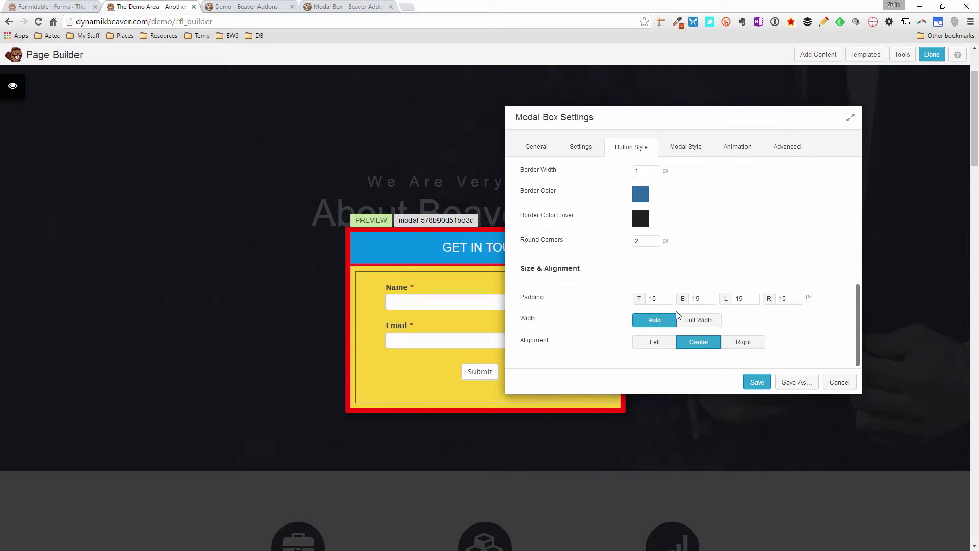
{"action": "left_click", "coordinate": [758, 383]}
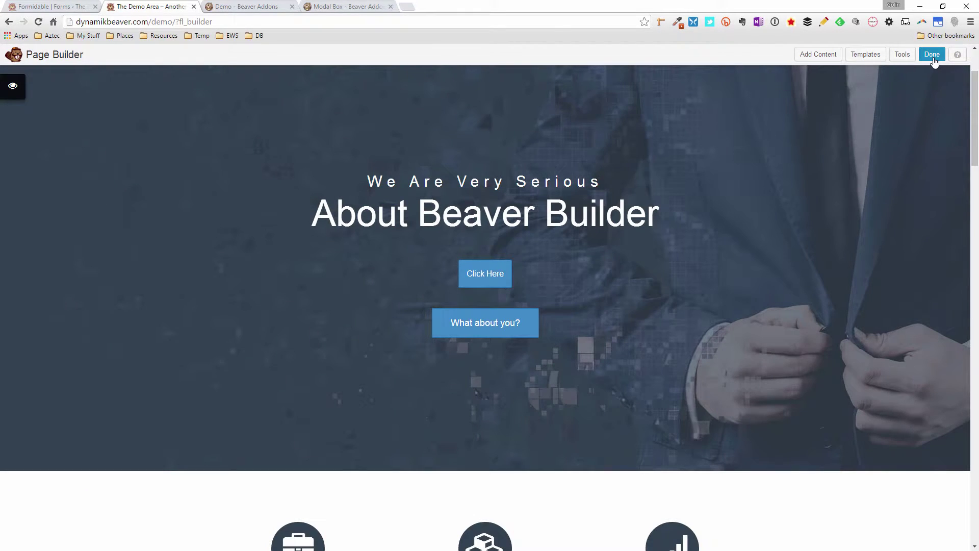
{"action": "left_click", "coordinate": [934, 61]}
Publish the page, test the Click Here popup form, close it, and return to the builder.
{"action": "left_click", "coordinate": [509, 273]}
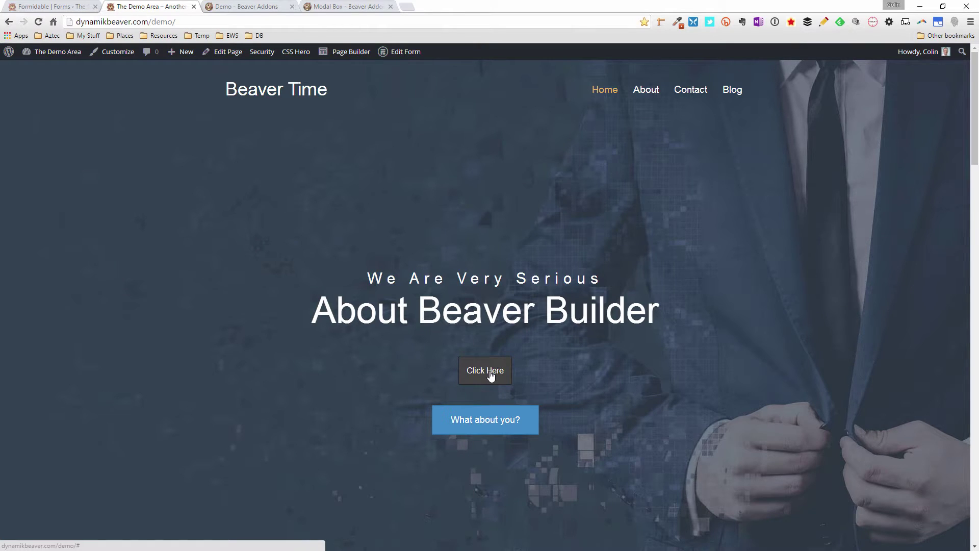
{"action": "left_click", "coordinate": [491, 376]}
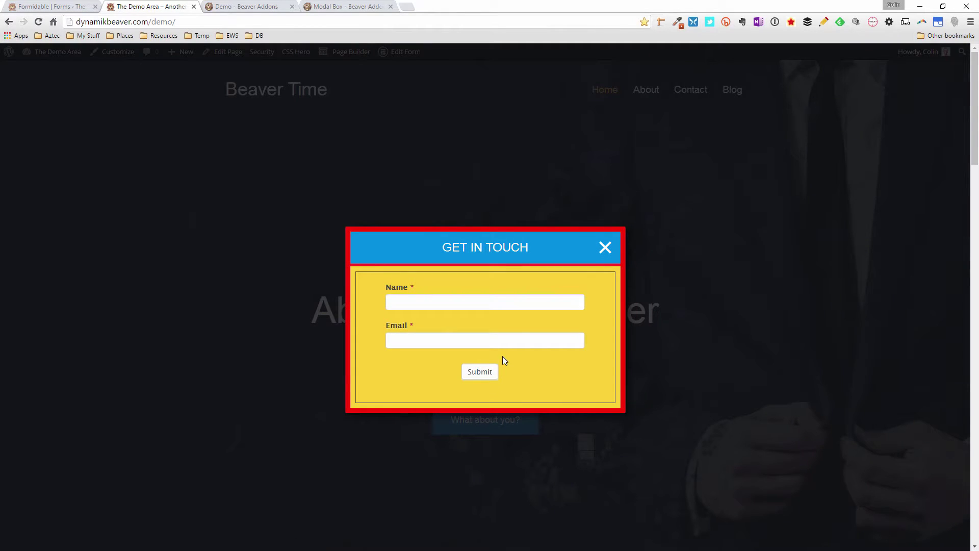
{"action": "left_click", "coordinate": [422, 301]}
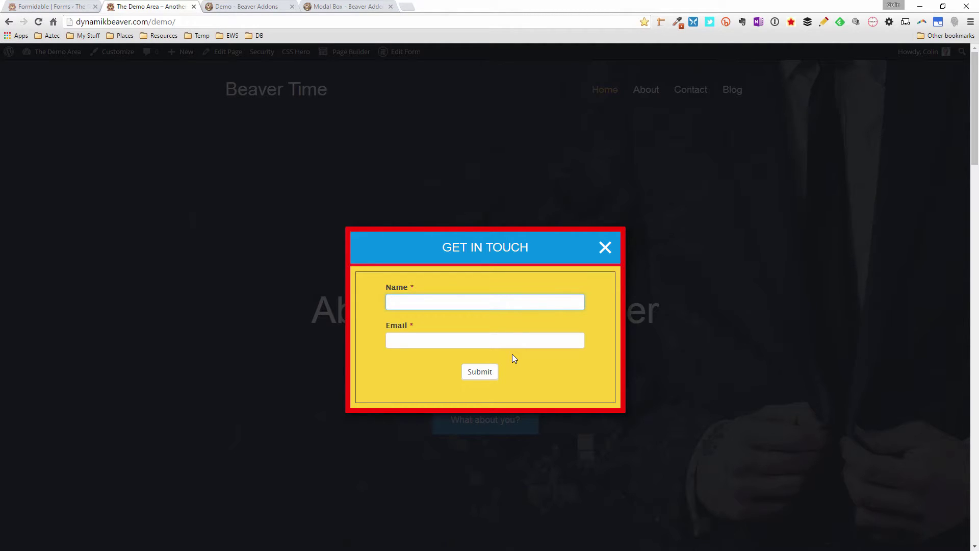
{"action": "left_click", "coordinate": [605, 249]}
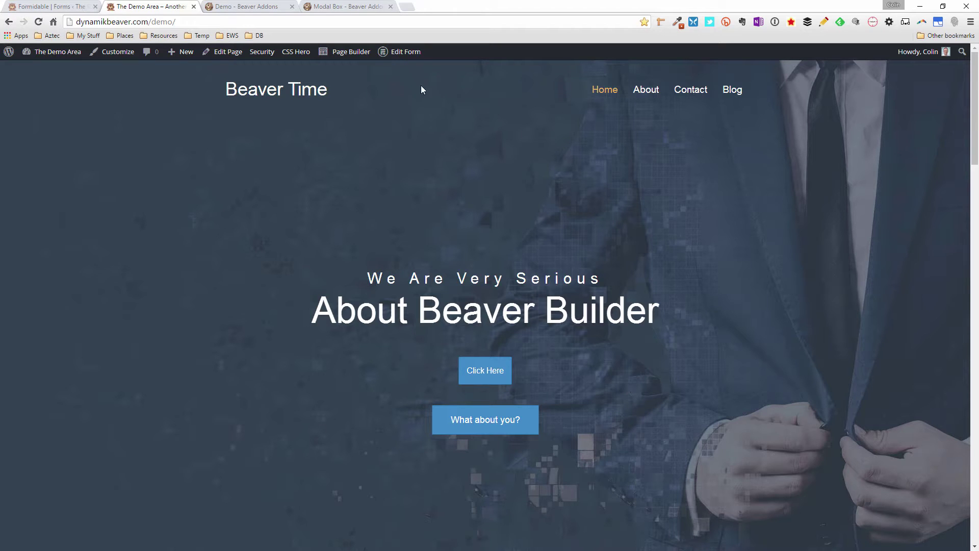
{"action": "left_click", "coordinate": [360, 52]}
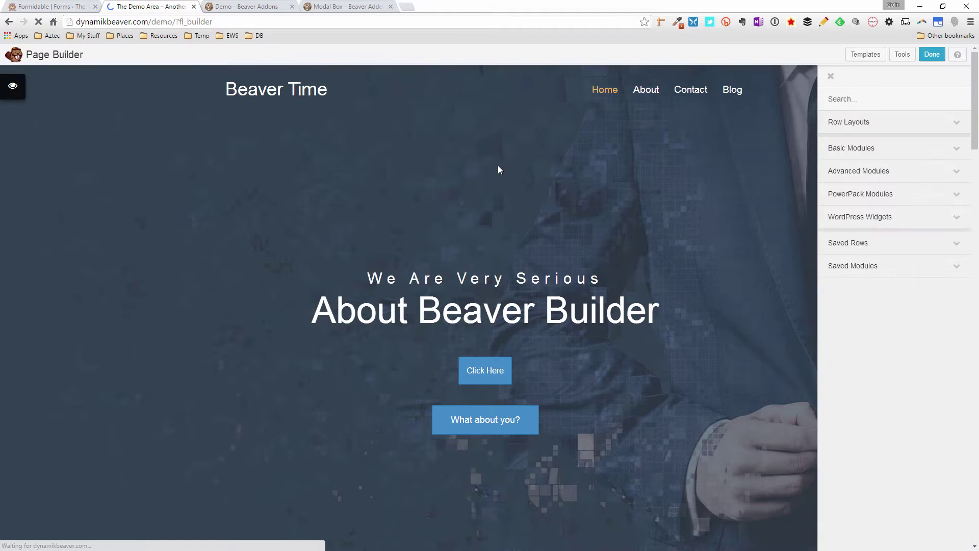
Switch the Modal Box trigger to Other, copy its CSS class modal-578b90d51bd3c, and save.
{"action": "scroll", "coordinate": [632, 240], "scroll_direction": "down", "scroll_amount": 3}
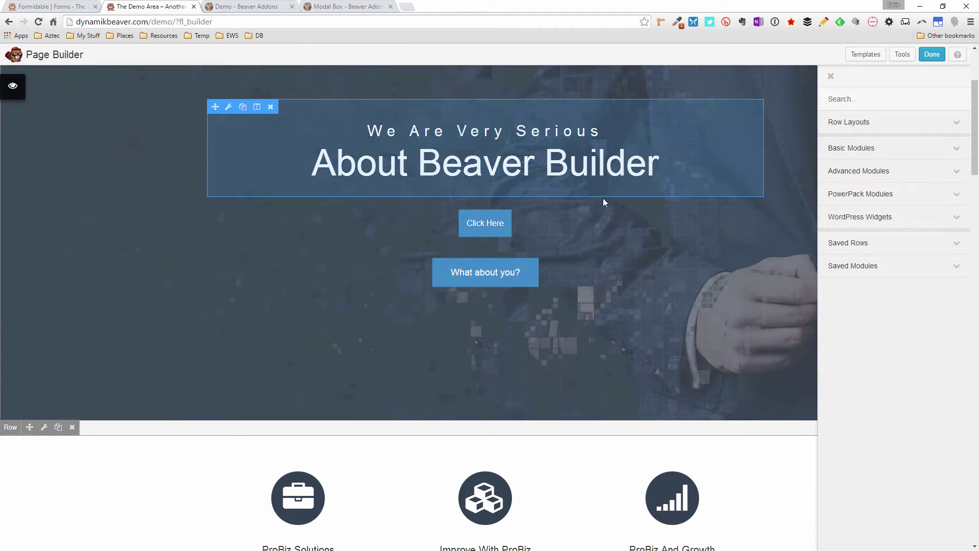
{"action": "left_click", "coordinate": [494, 228]}
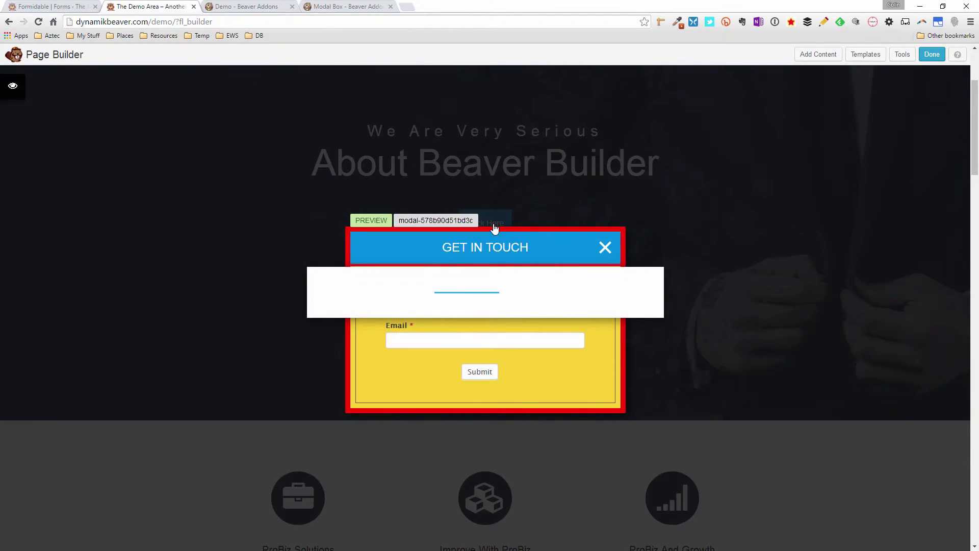
{"action": "left_click_drag", "start_coordinate": [485, 157], "coordinate": [772, 148]}
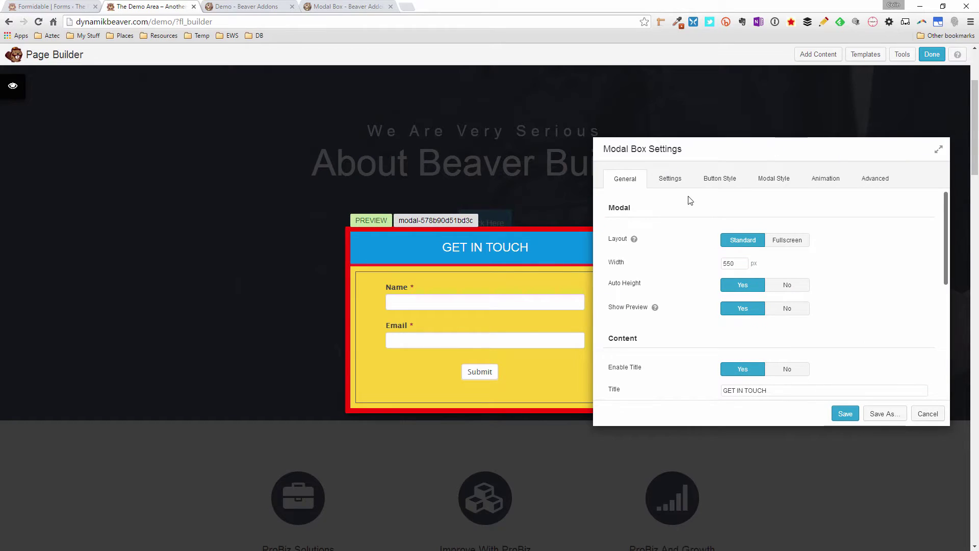
{"action": "left_click", "coordinate": [668, 180]}
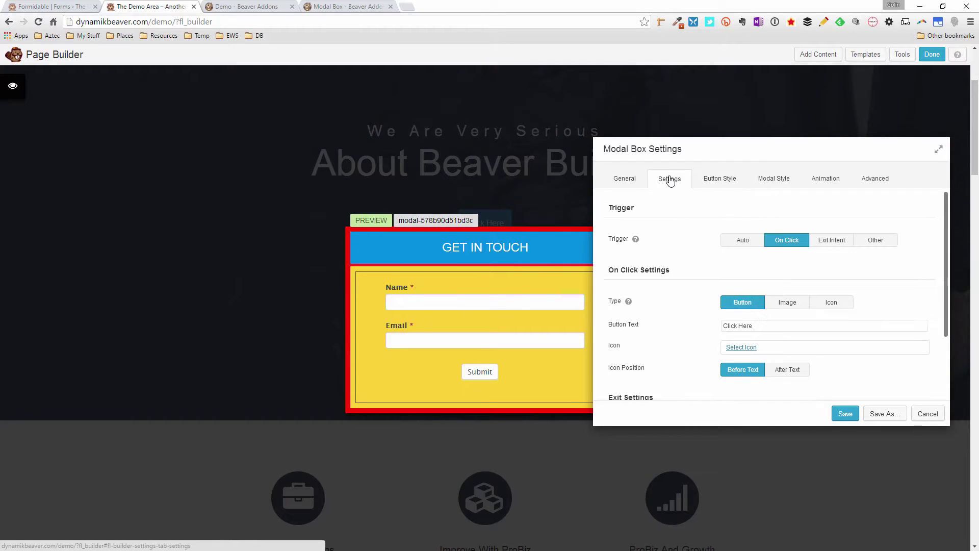
{"action": "left_click", "coordinate": [876, 240]}
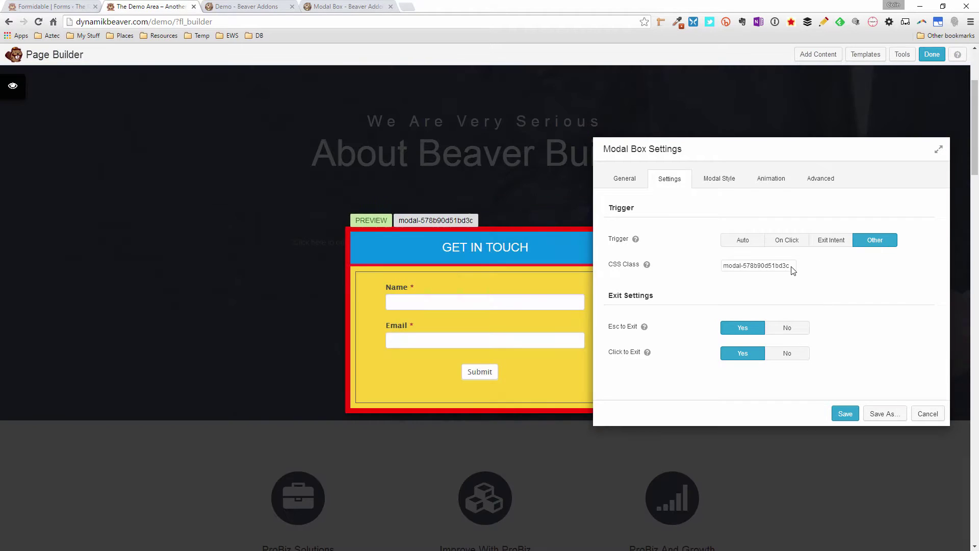
{"action": "left_click_drag", "start_coordinate": [793, 270], "coordinate": [723, 271]}
{"action": "key", "text": "ctrl+c"}
{"action": "left_click", "coordinate": [845, 414]}
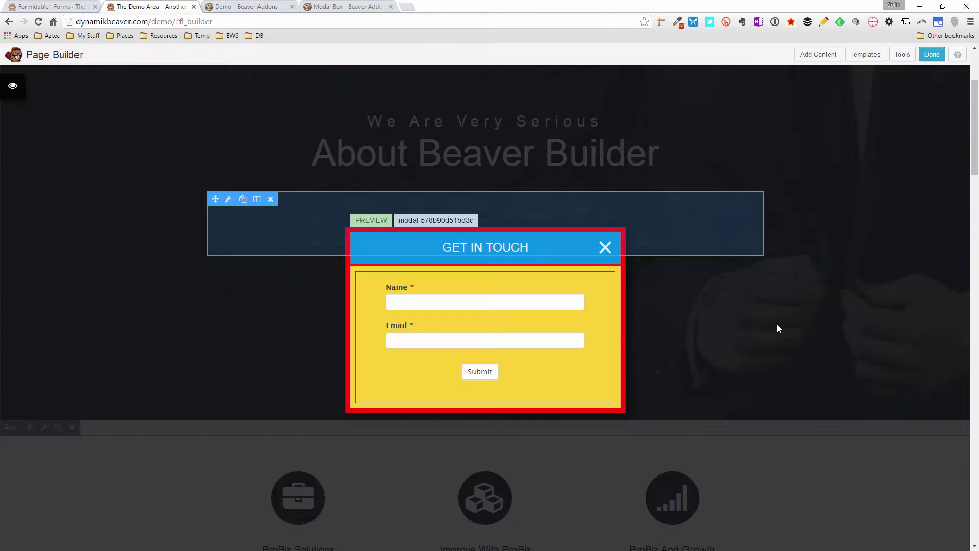
{"action": "left_click", "coordinate": [774, 322]}
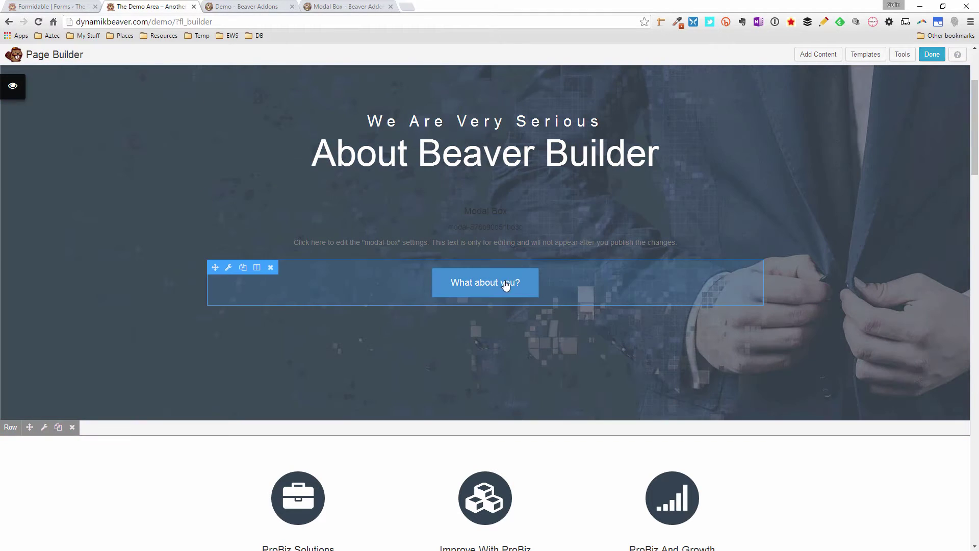
Paste modal-578b90d51bd3c into the What about you? button's CSS Class field and save.
{"action": "left_click", "coordinate": [504, 282]}
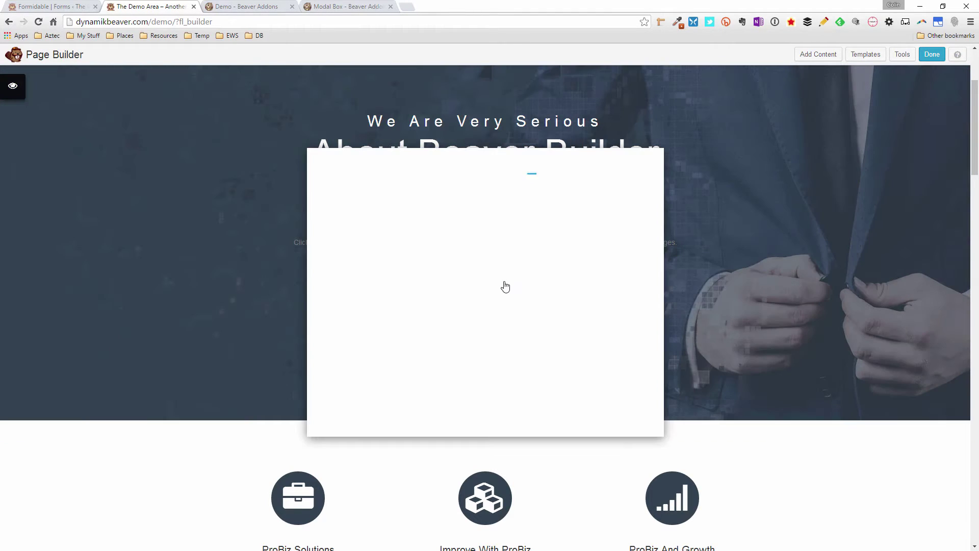
{"action": "left_click", "coordinate": [427, 194]}
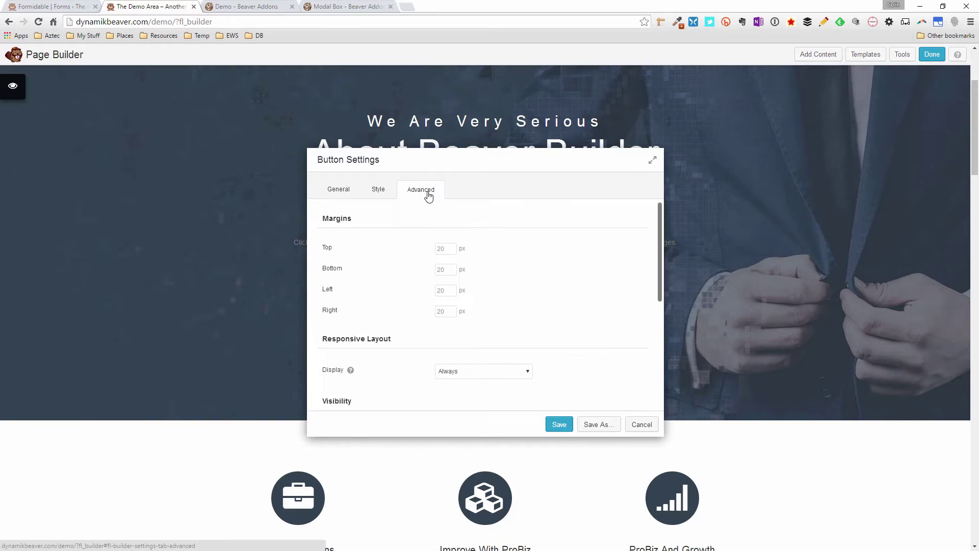
{"action": "scroll", "coordinate": [490, 306], "scroll_direction": "down", "scroll_amount": 3}
{"action": "left_click_drag", "start_coordinate": [518, 381], "coordinate": [436, 382]}
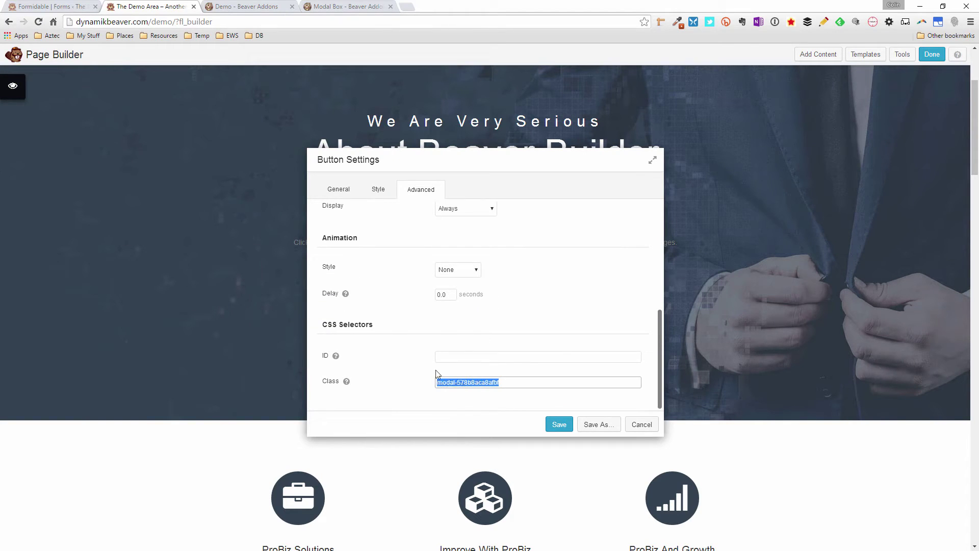
{"action": "key", "text": "ctrl+v"}
{"action": "left_click", "coordinate": [561, 430]}
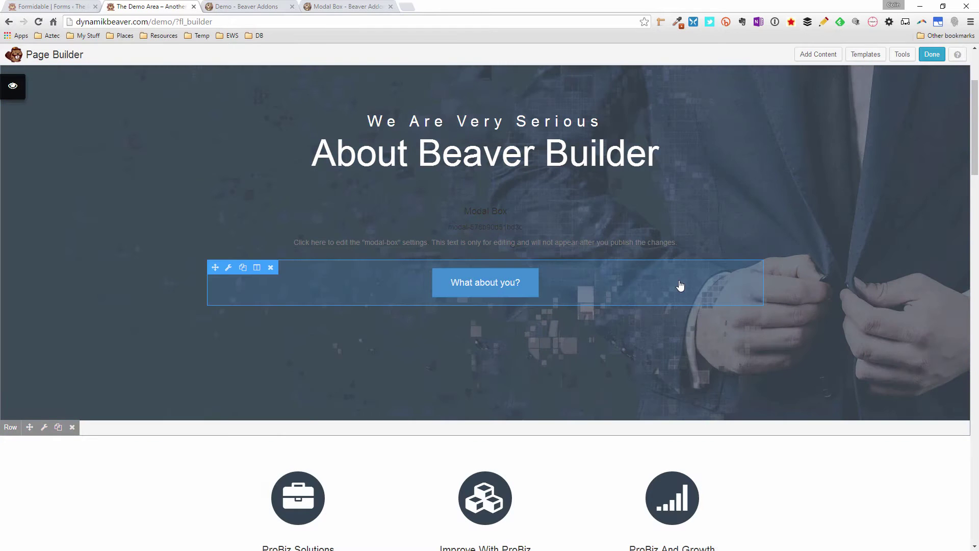
{"action": "left_click", "coordinate": [930, 55]}
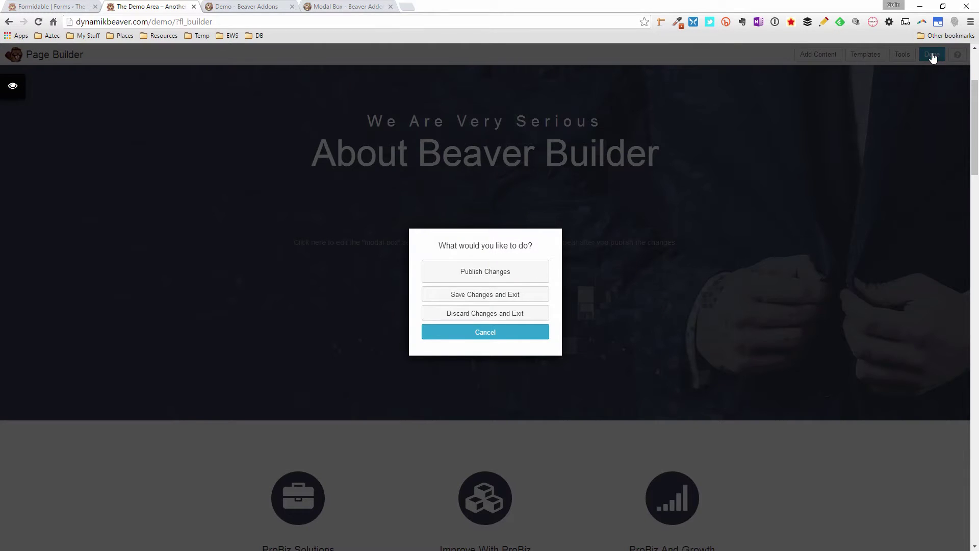
Publish the changes and check that What about you? opens the GET IN TOUCH modal.
{"action": "left_click", "coordinate": [520, 274]}
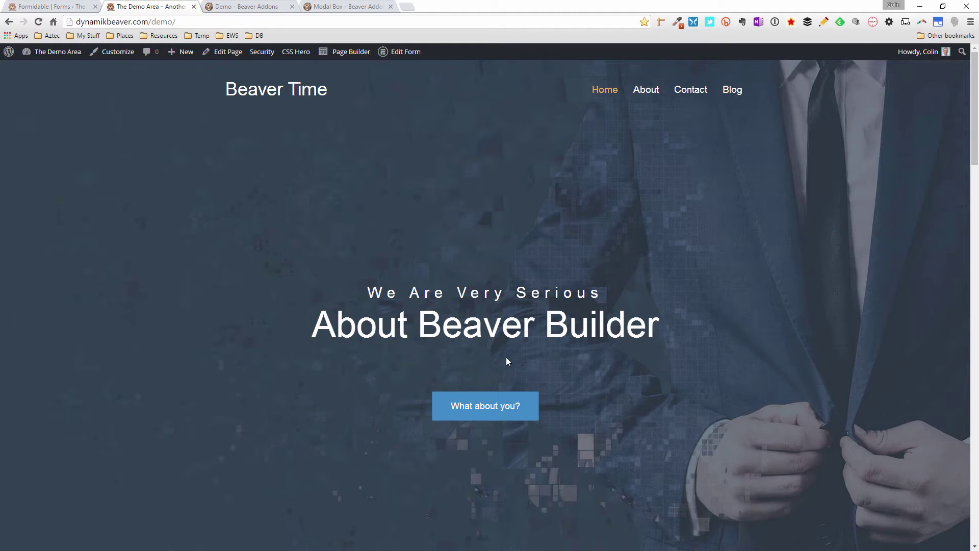
{"action": "left_click", "coordinate": [506, 406]}
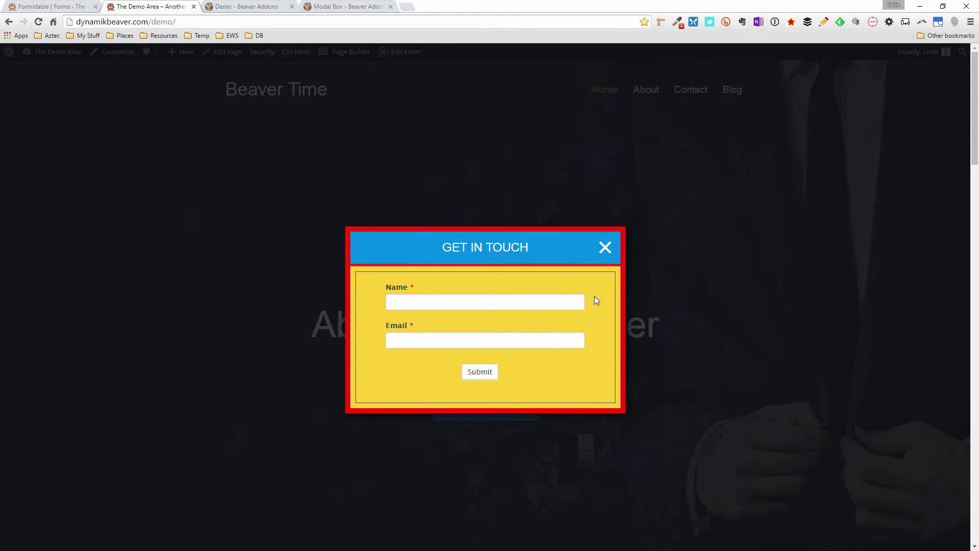
{"action": "left_click", "coordinate": [607, 248]}
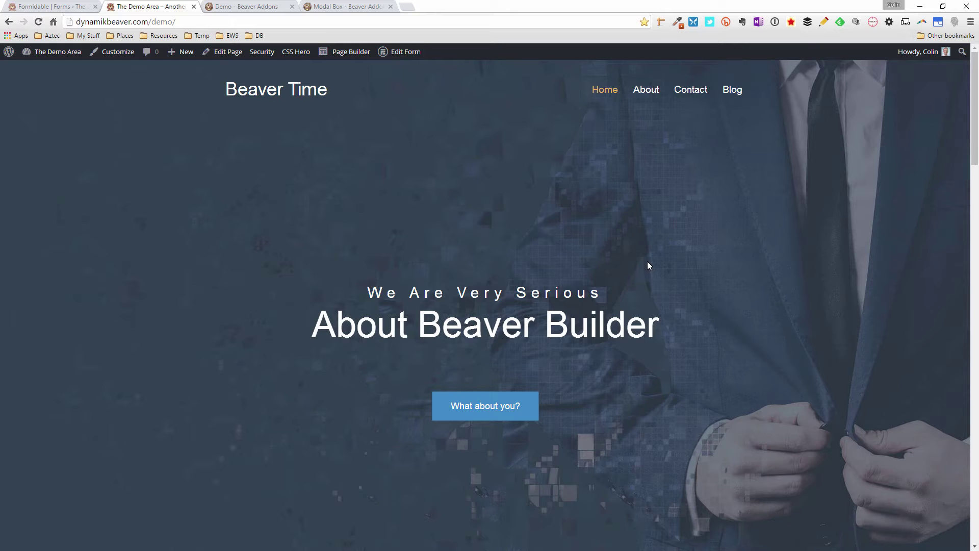
Reopen the GET IN TOUCH form modal from What about you? and close it again.
{"action": "scroll", "coordinate": [648, 262], "scroll_direction": "down", "scroll_amount": 2}
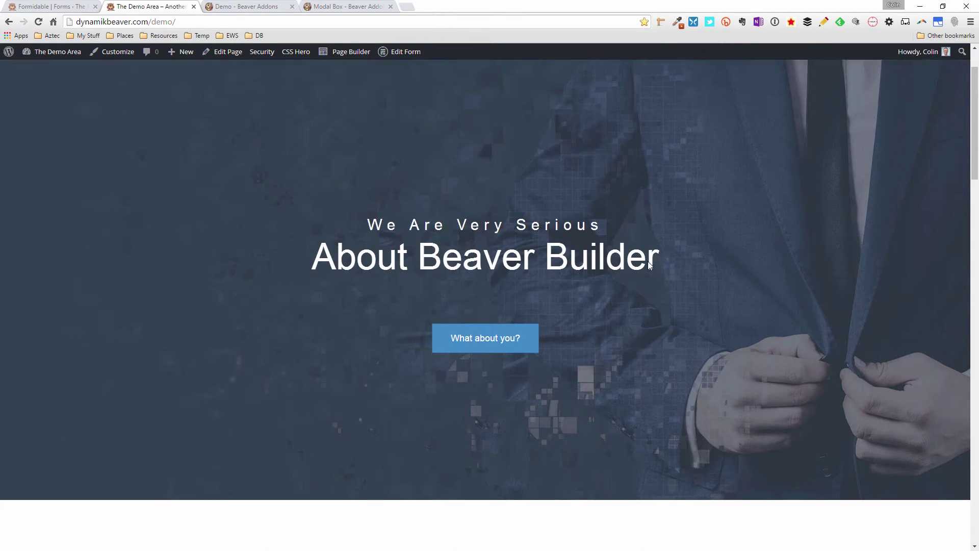
{"action": "scroll", "coordinate": [648, 262], "scroll_direction": "up", "scroll_amount": 2}
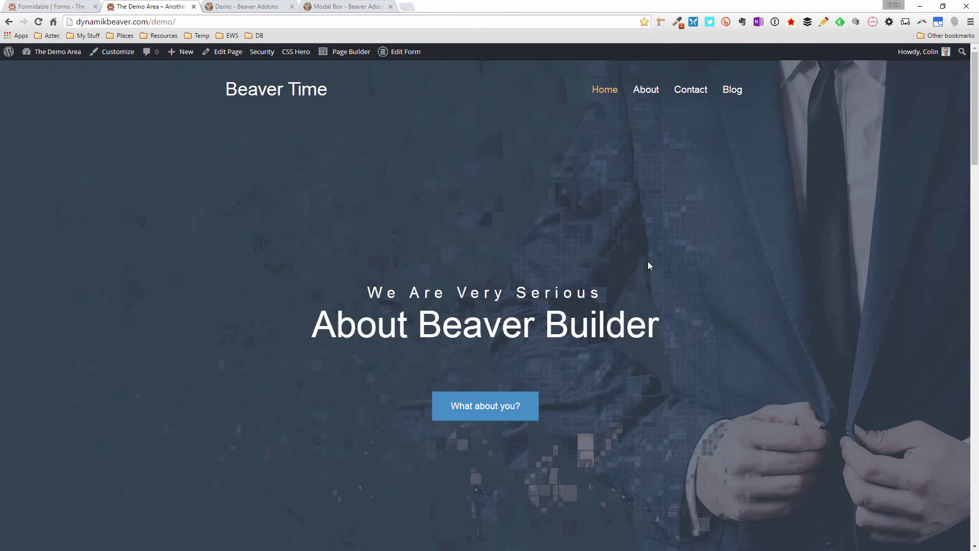
{"action": "left_click", "coordinate": [505, 414]}
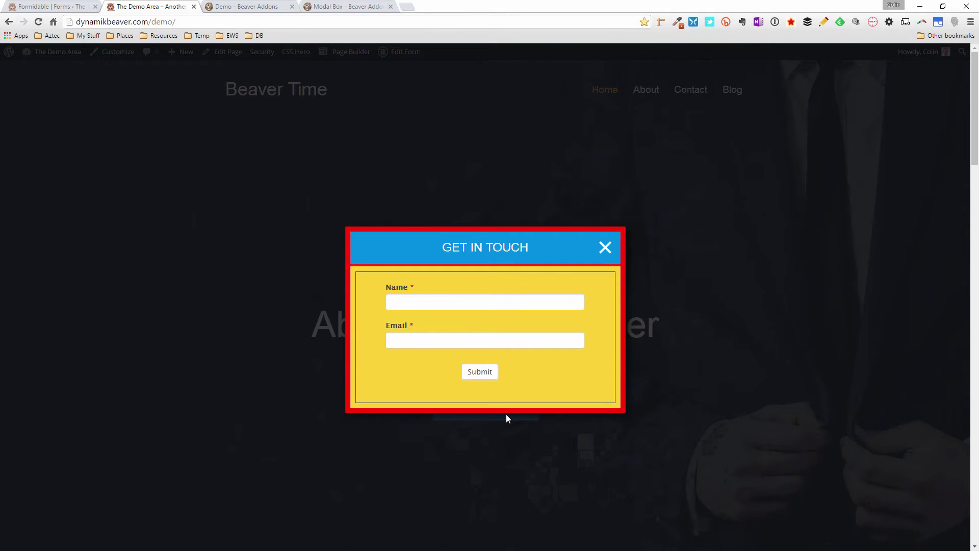
{"action": "left_click", "coordinate": [605, 248]}
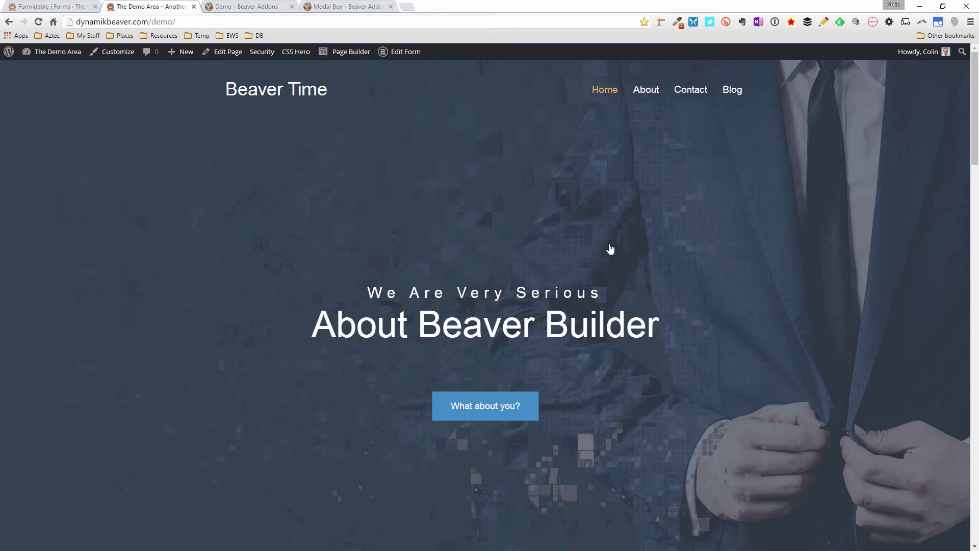